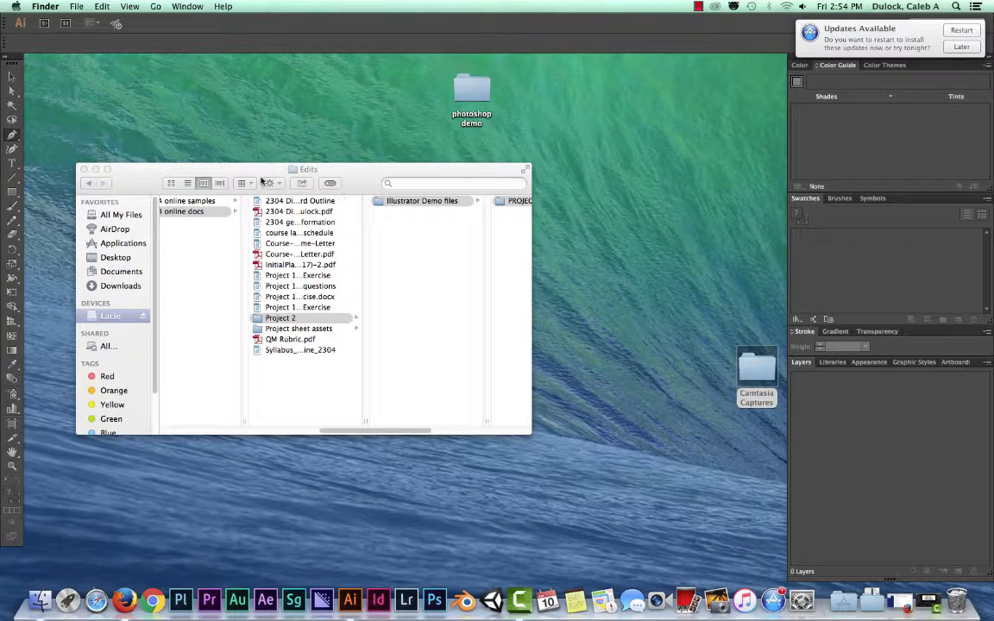
- Open the Project 2 Illustrator document from the Edits folder inside PROJECT 2
left_click(356, 170)
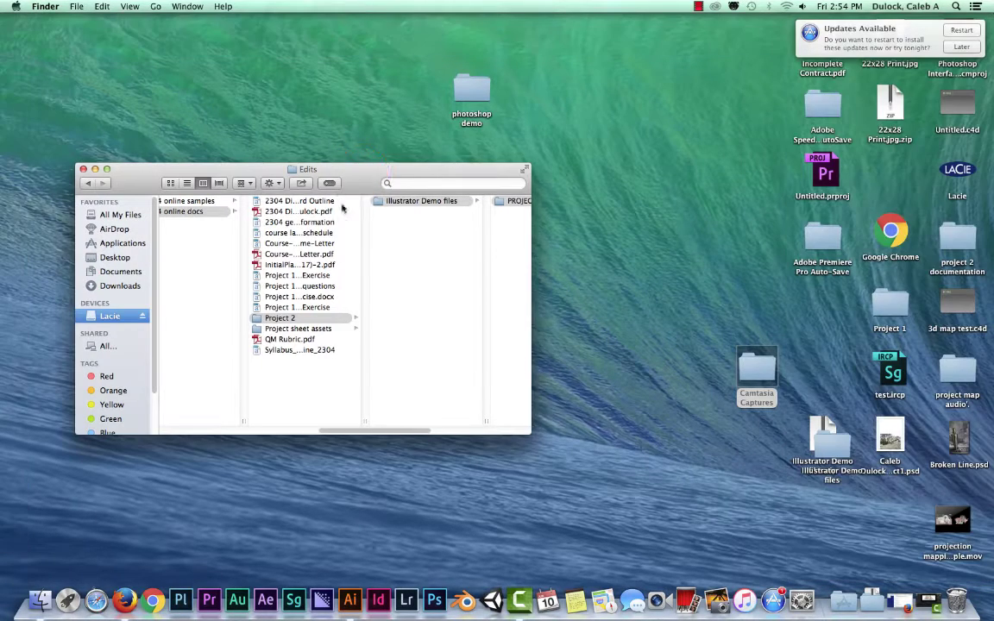
scroll(412, 250, "left", 3)
scroll(412, 250, "right", 6)
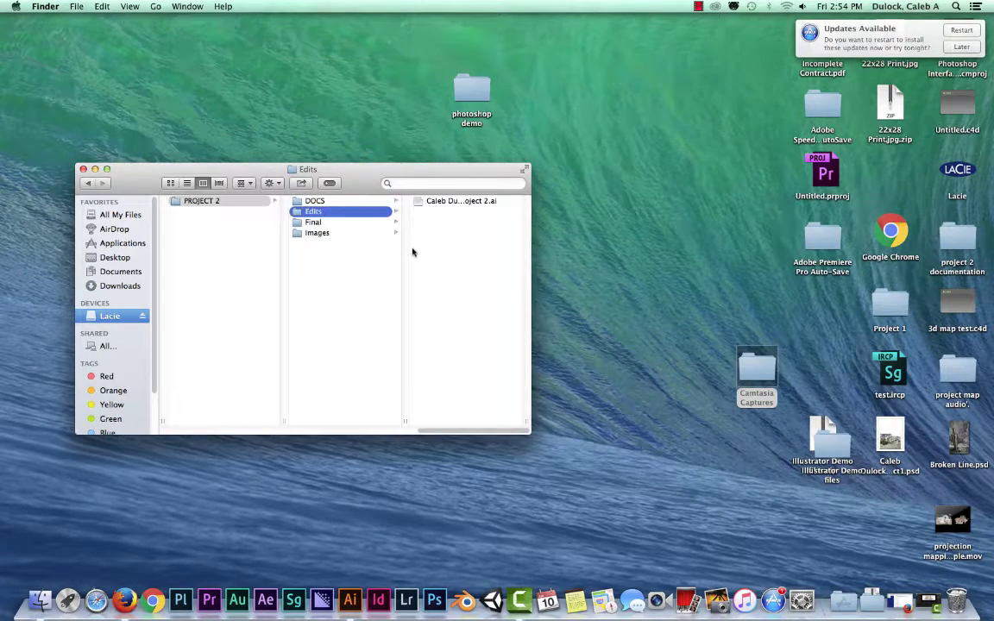
left_click(191, 200)
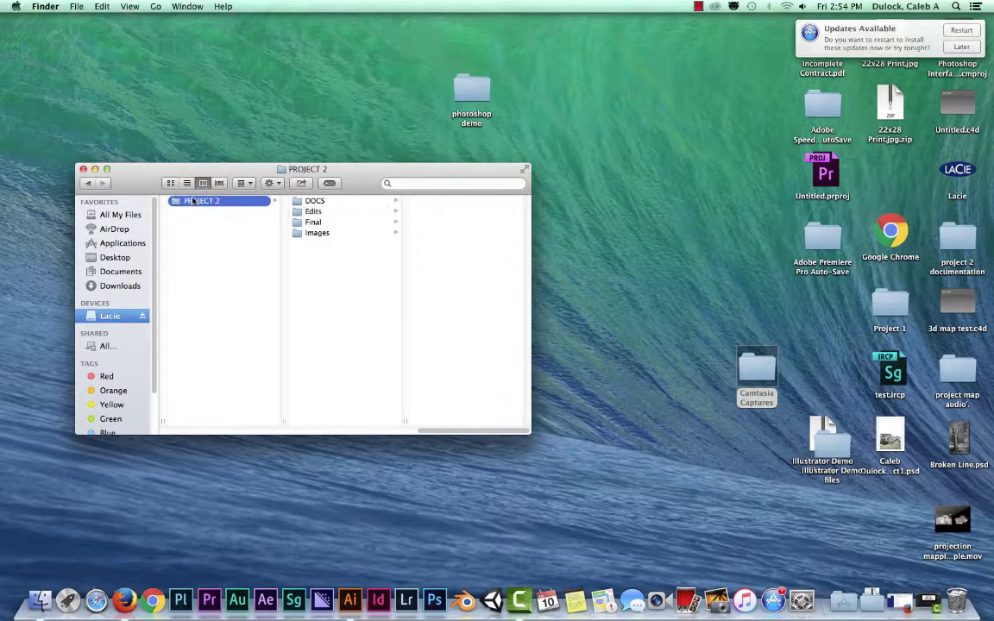
left_click(314, 212)
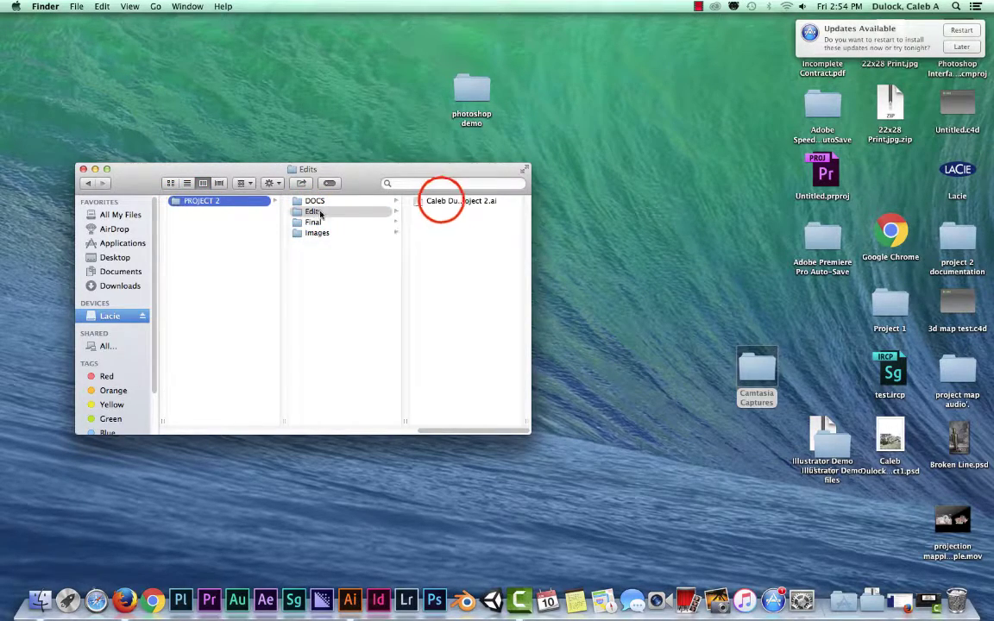
left_click(442, 201)
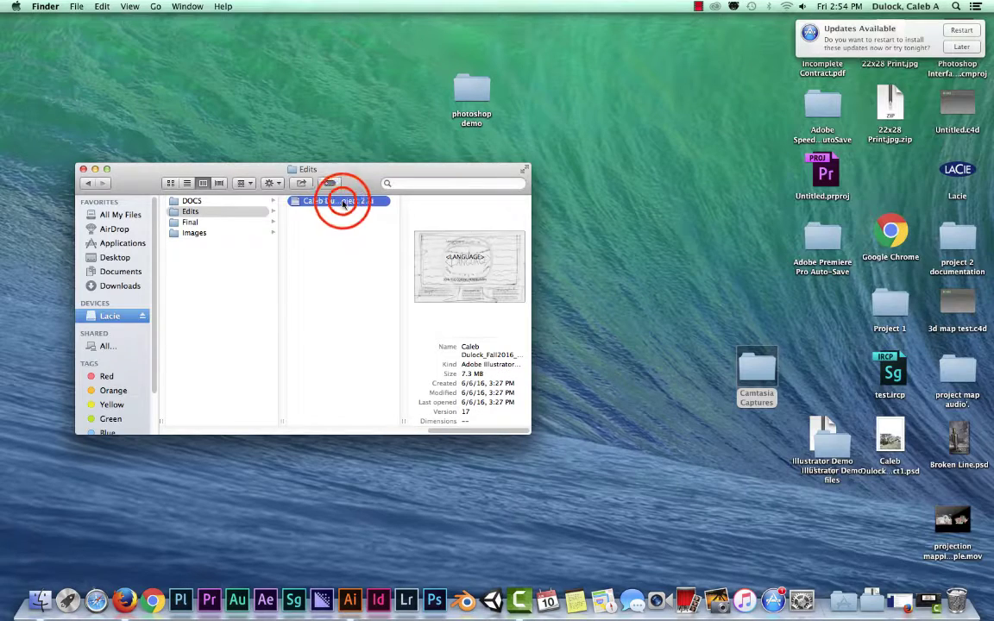
double_click(342, 201)
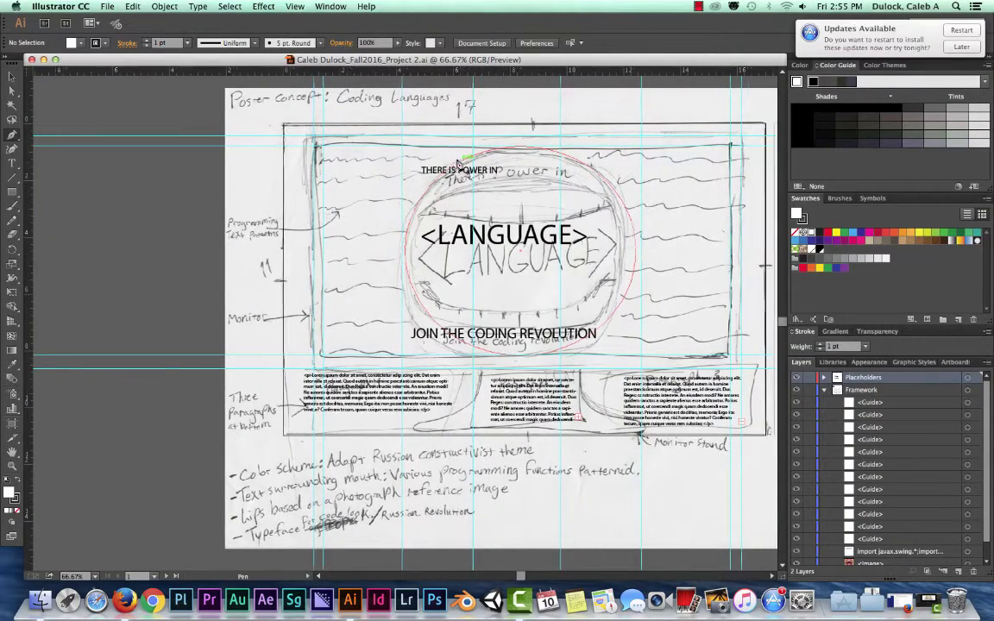
- Examine the poster sketch with its placeholder text and the blank artboard beside it
scroll(466, 166, "right", 5)
scroll(465, 166, "right", 5)
scroll(462, 166, "left", 4)
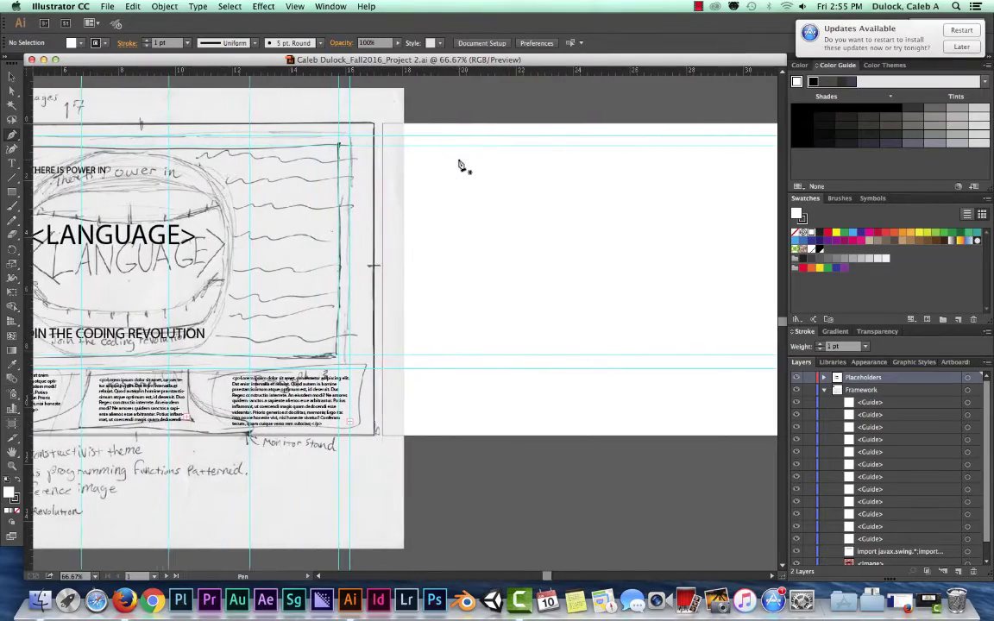
scroll(461, 166, "left", 4)
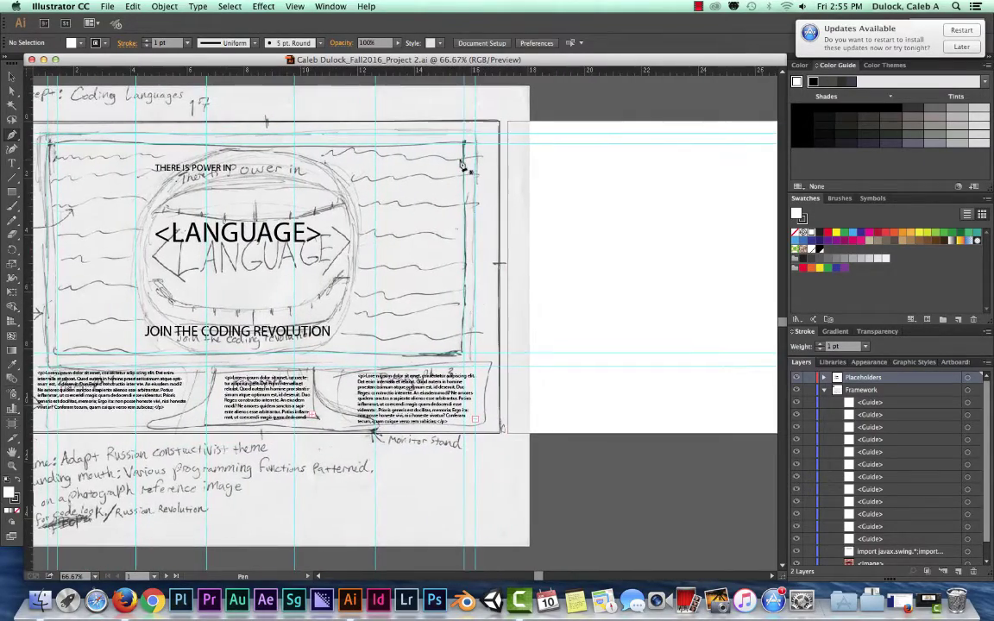
scroll(461, 166, "right", 2)
scroll(461, 167, "up", 1)
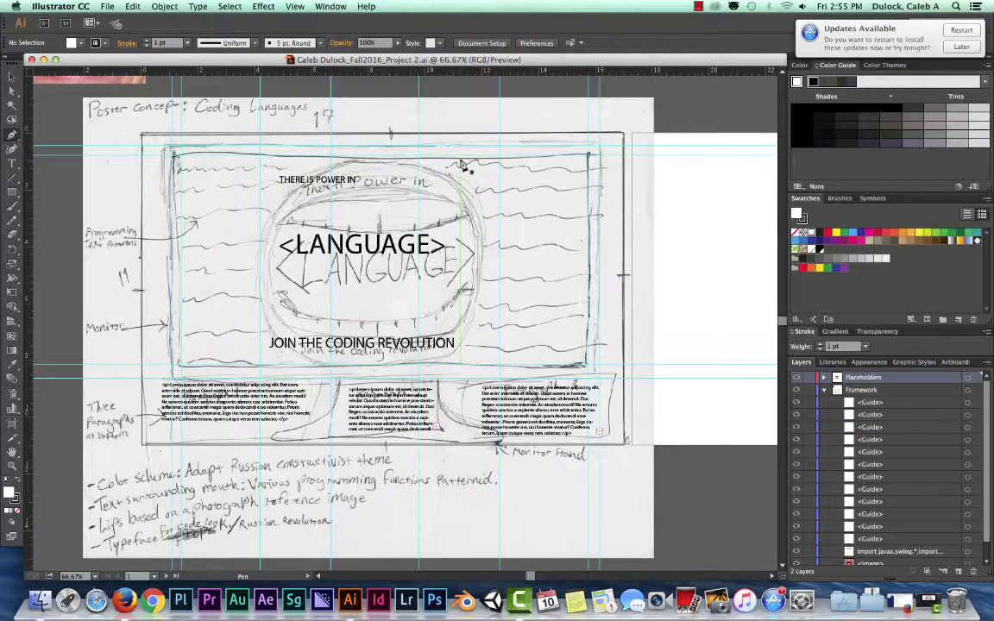
left_click_drag(461, 164, 492, 166)
left_click_drag(492, 222, 444, 198)
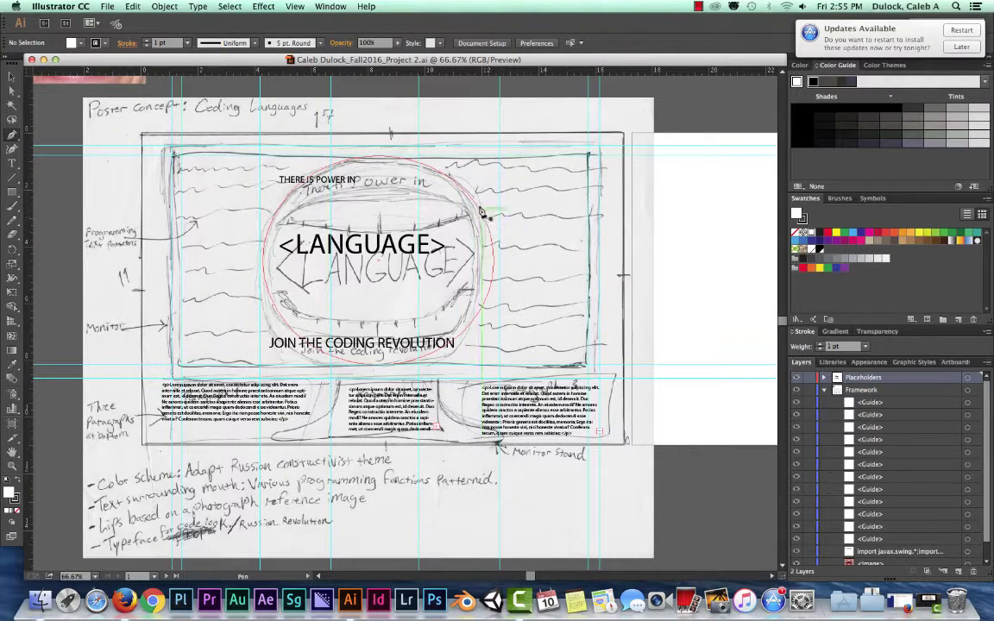
left_click(356, 162)
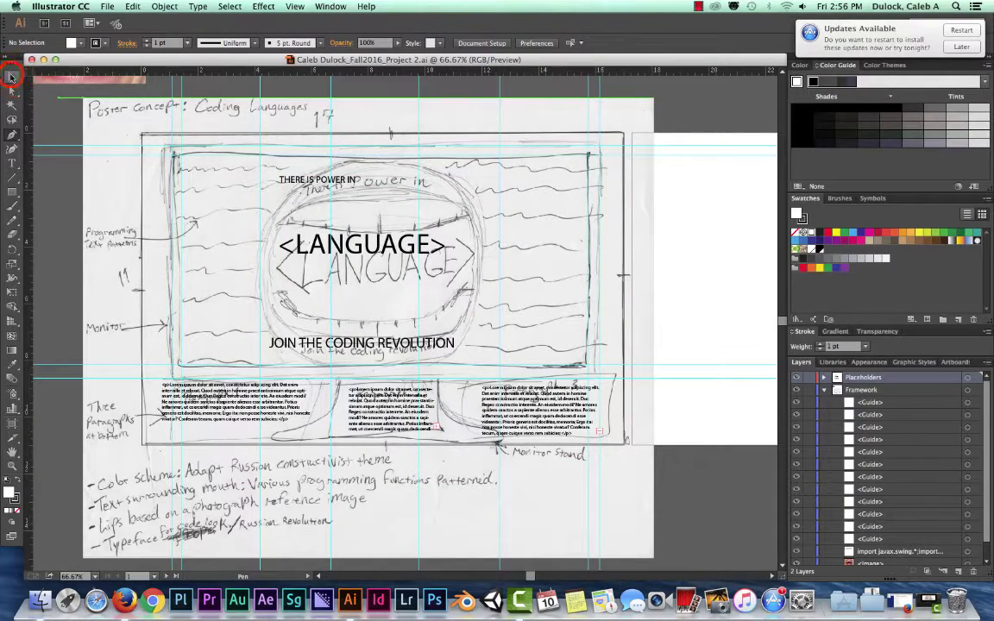
- Switch to the Selection tool and return to the Pen tool
left_click(12, 77)
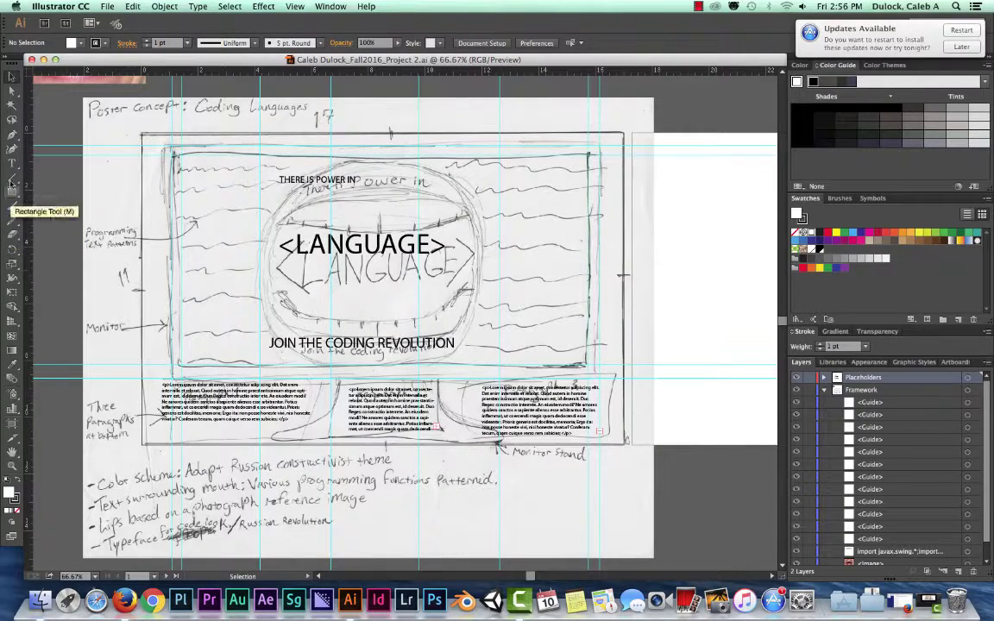
left_click(12, 136)
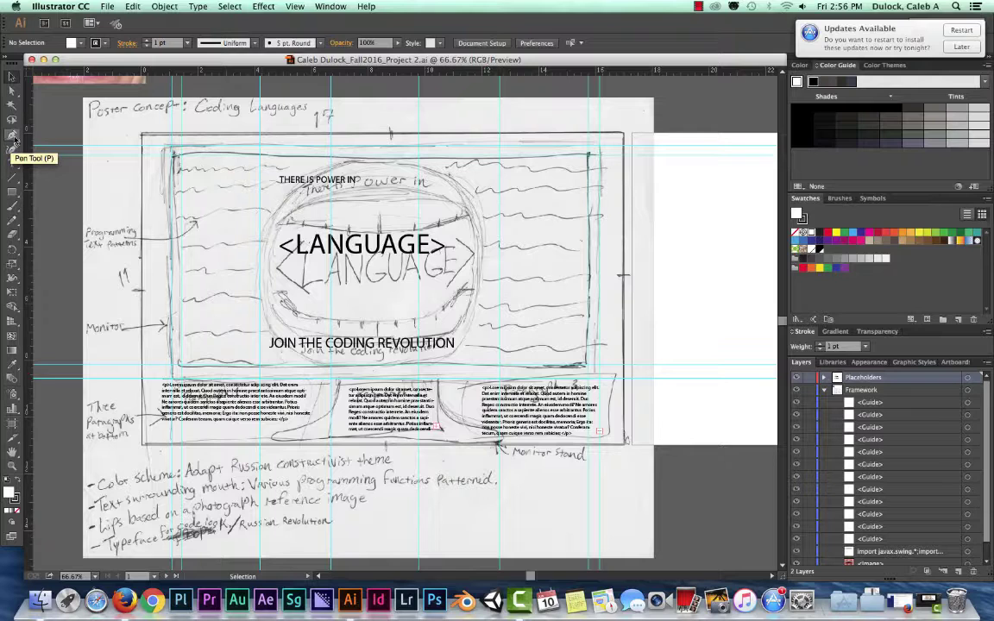
left_click(13, 136)
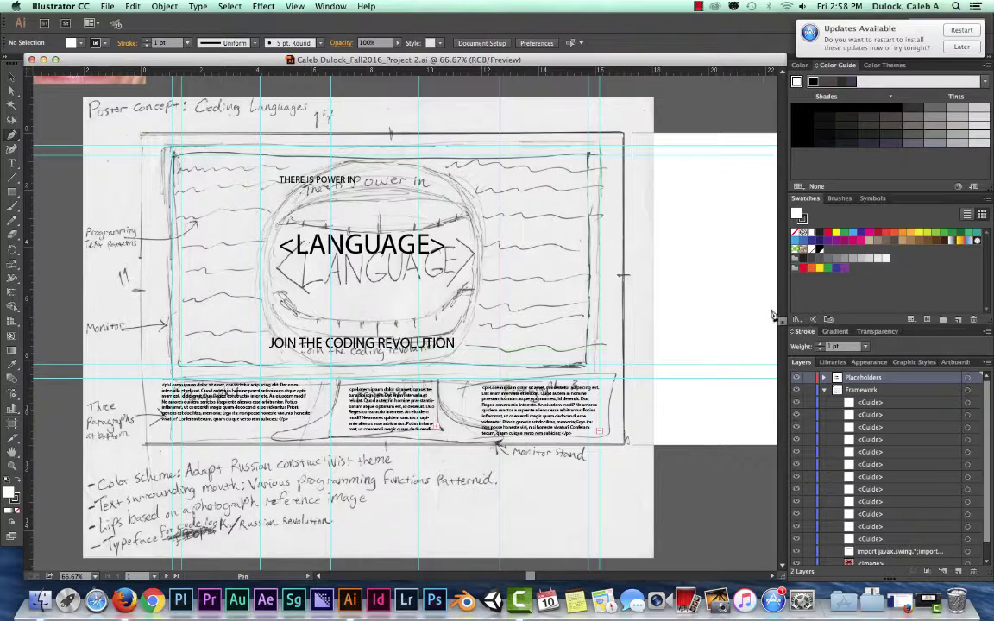
left_click(794, 330)
left_click_drag(986, 402, 979, 362)
left_click(829, 362)
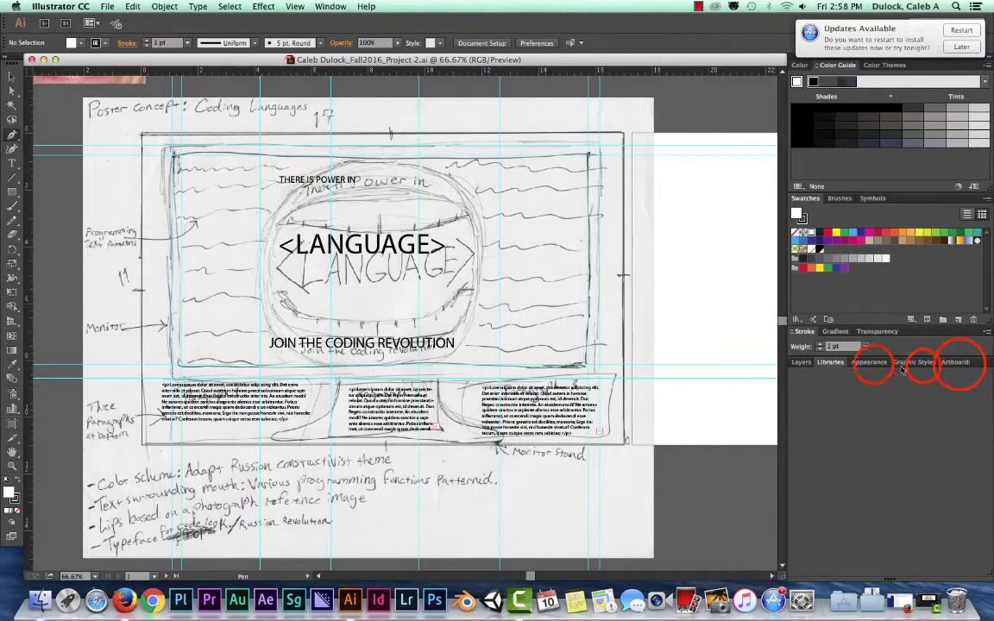
left_click(804, 364)
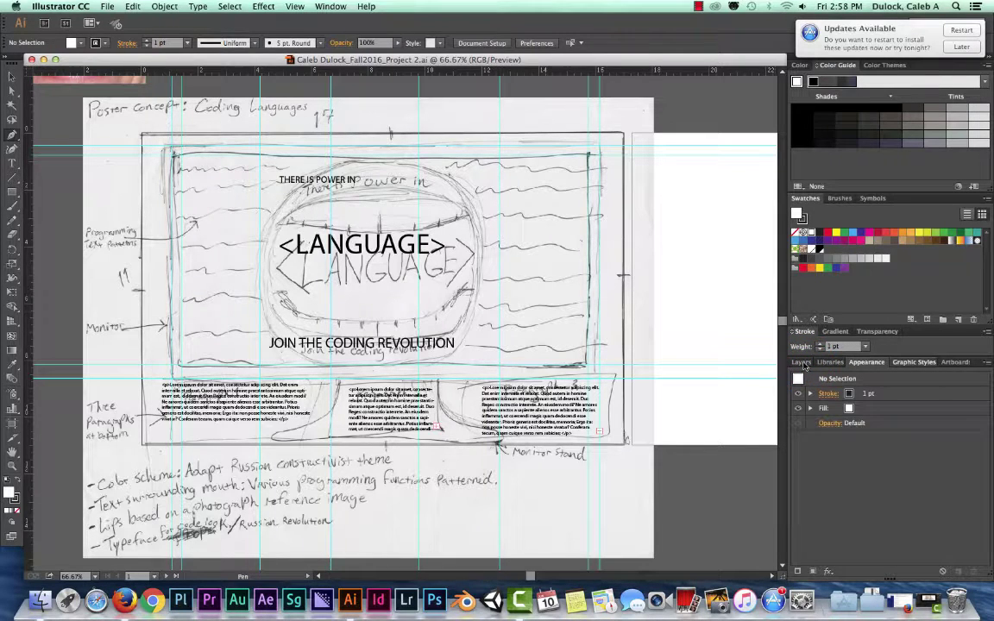
left_click(800, 362)
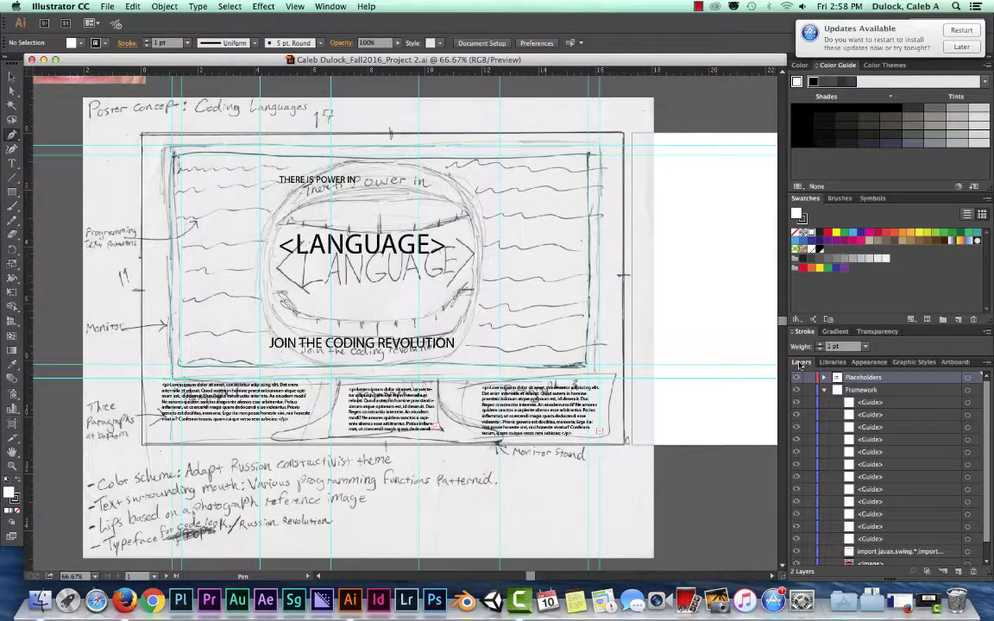
left_click(801, 363)
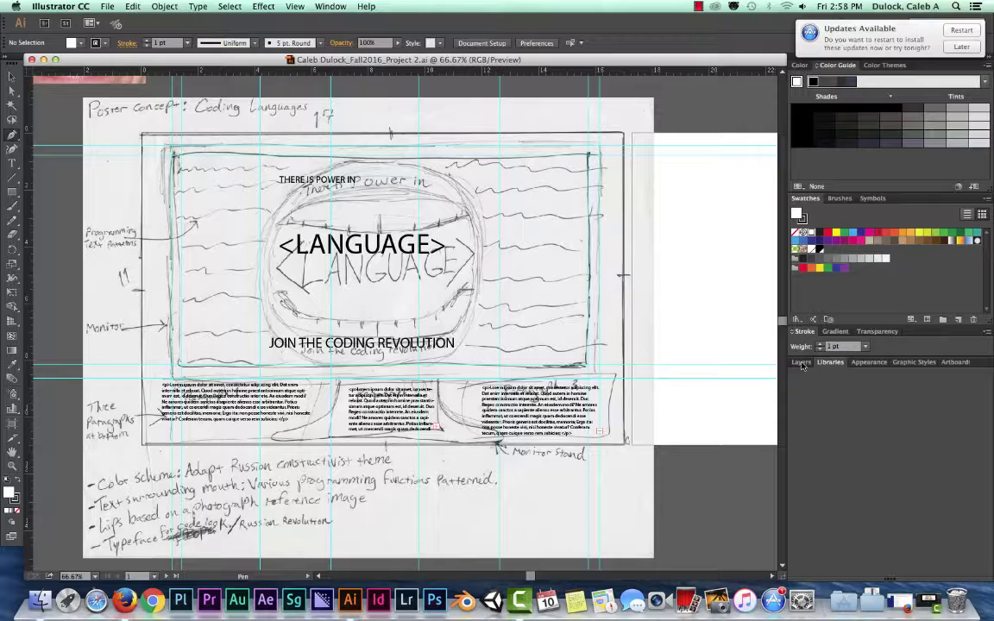
left_click(801, 363)
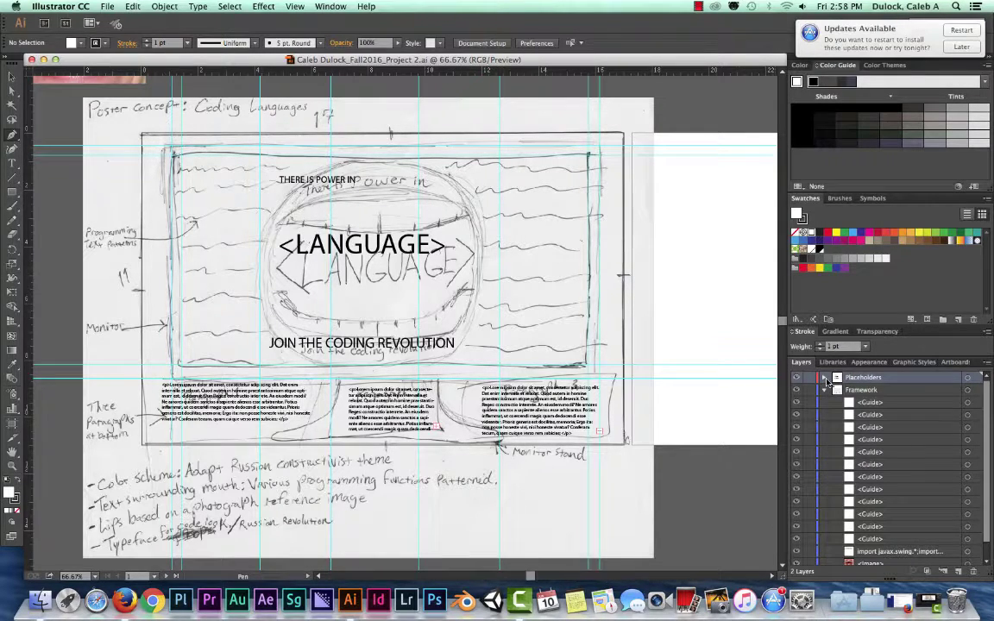
- Hide the Placeholders layer, and select and collapse the Framework layer
scroll(987, 390, "down", 1)
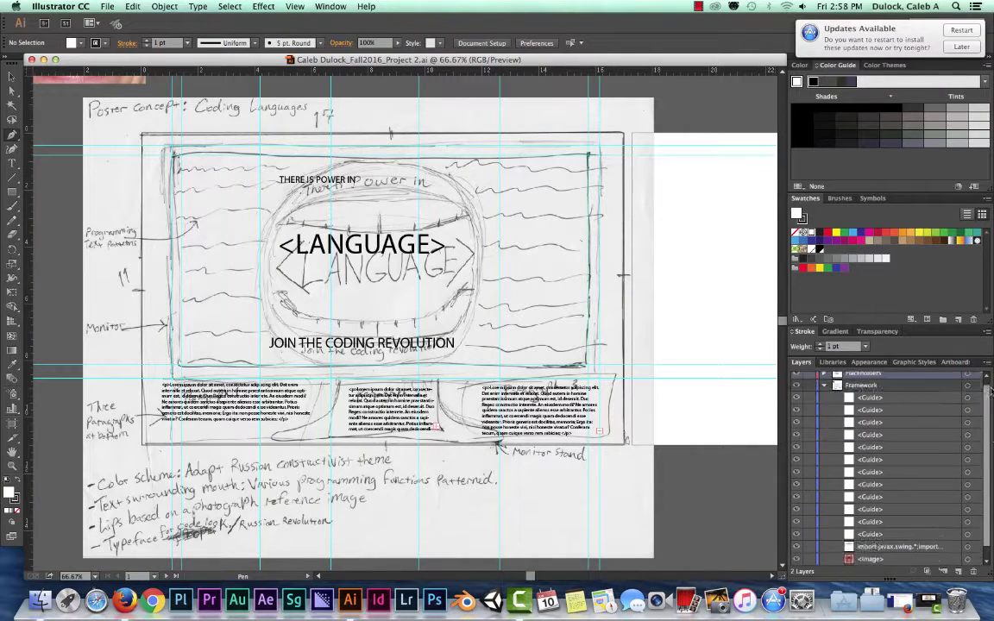
left_click(854, 377)
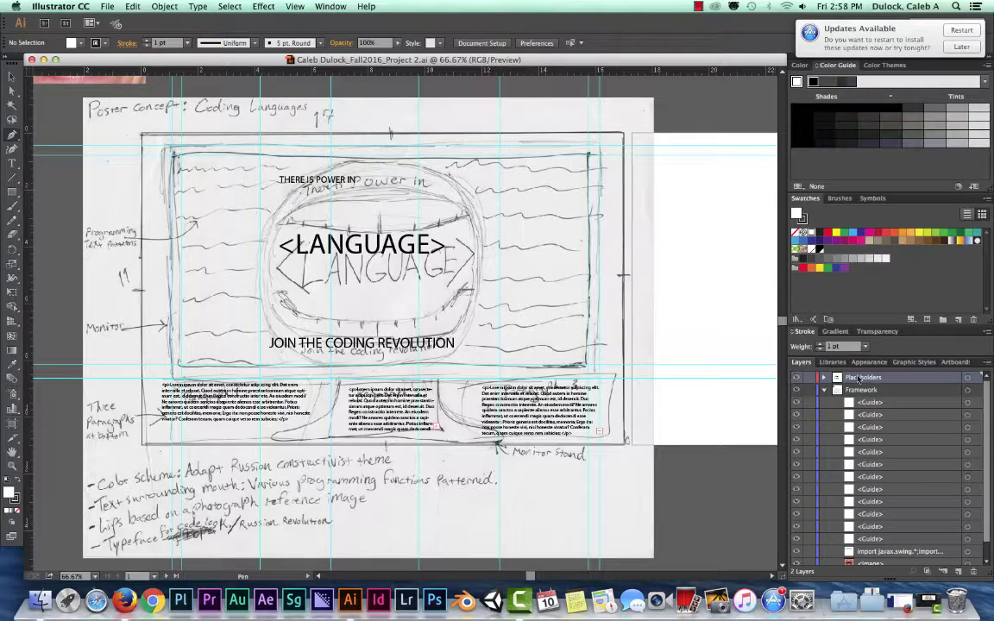
left_click(797, 378)
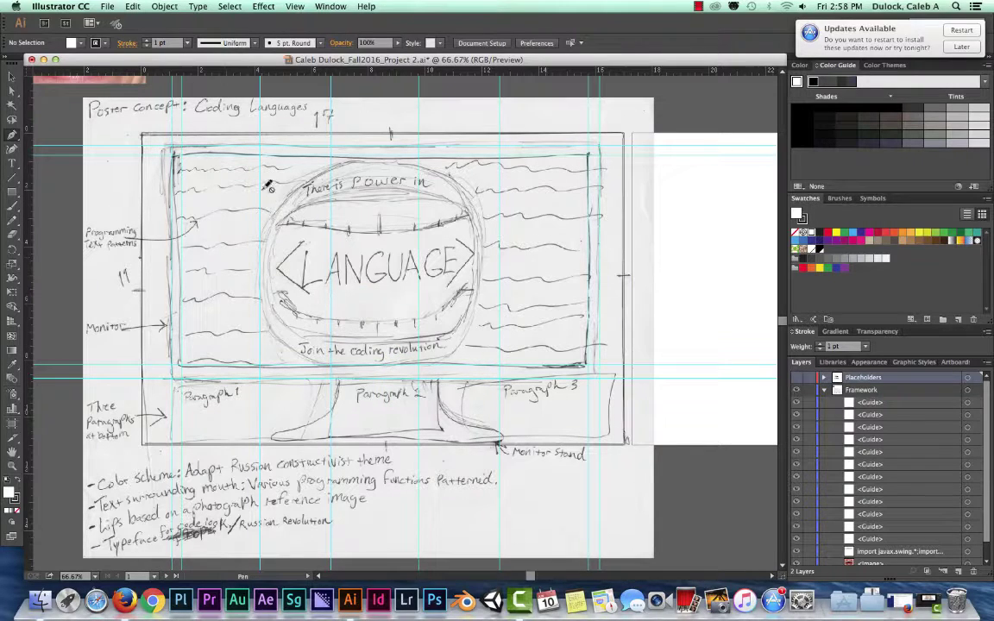
left_click(12, 131)
left_click(862, 388)
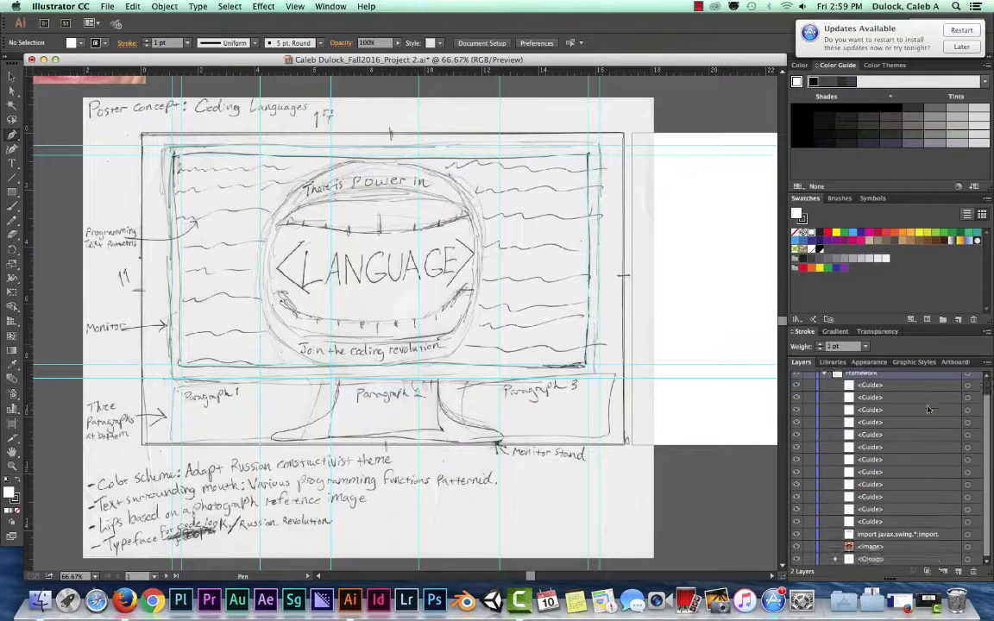
left_click(826, 391)
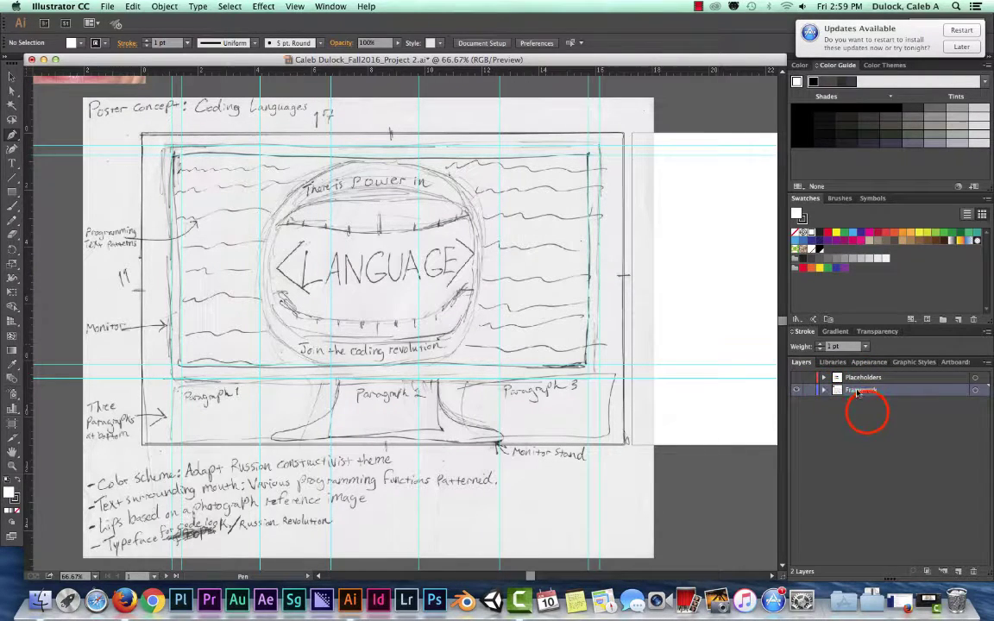
- Add a new layer directly above Framework and name it Mouth
left_click(957, 571)
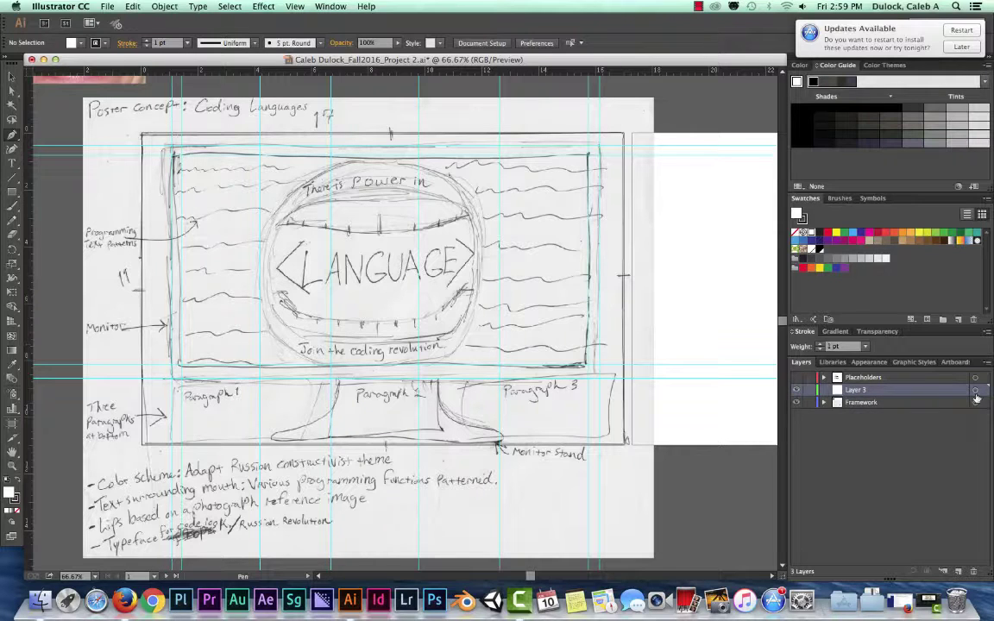
left_click(854, 389)
double_click(854, 389)
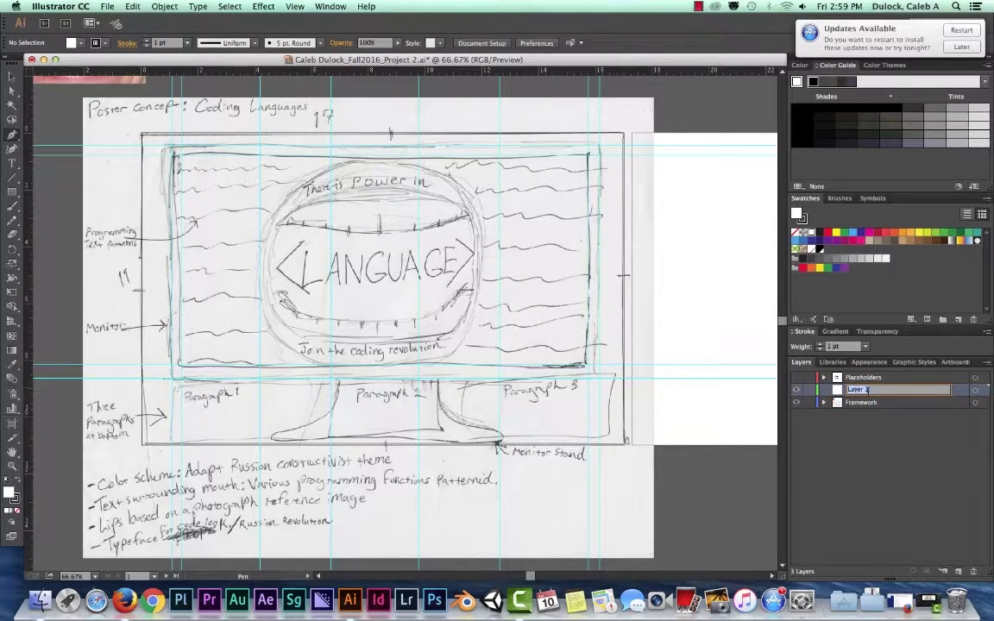
type("Mouth")
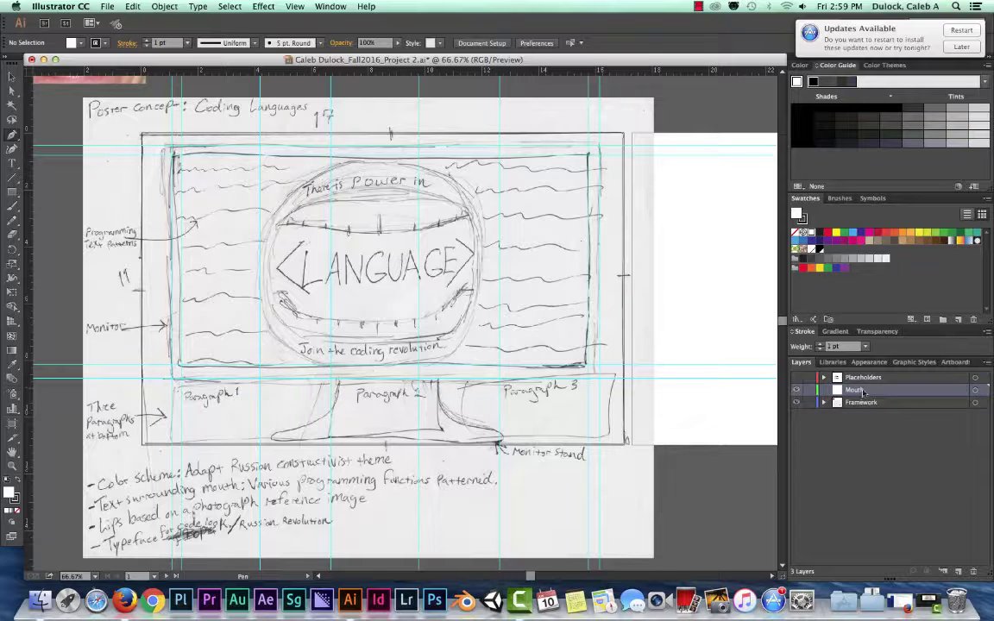
- Start a Pen path on the Mouth layer at the top centre of the sketched mouth, adding an anchor along its upper-left edge
left_click(975, 390)
left_click(975, 390)
left_click(383, 165)
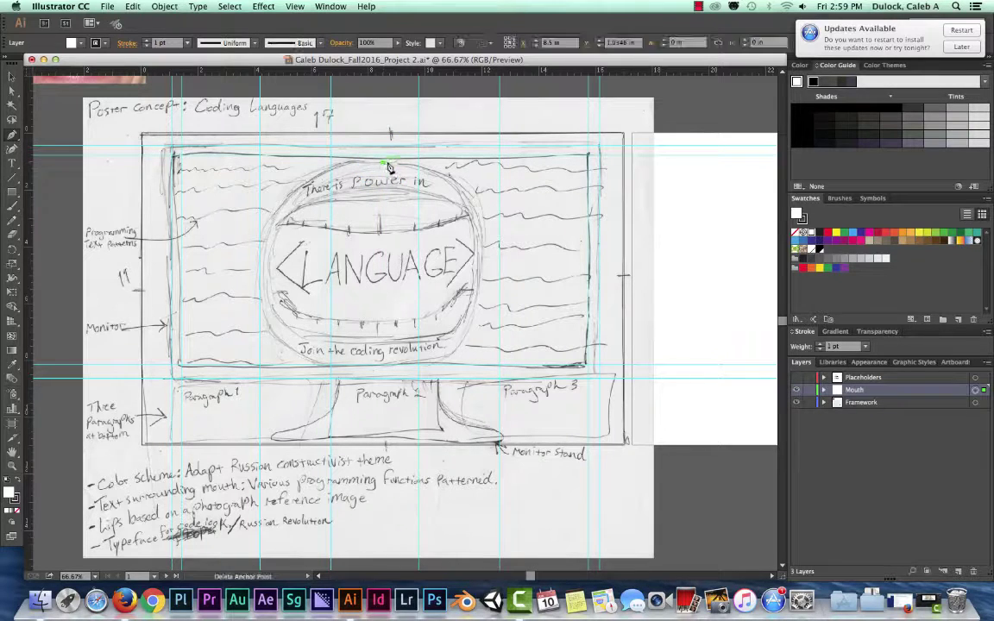
left_click_drag(383, 166, 345, 178)
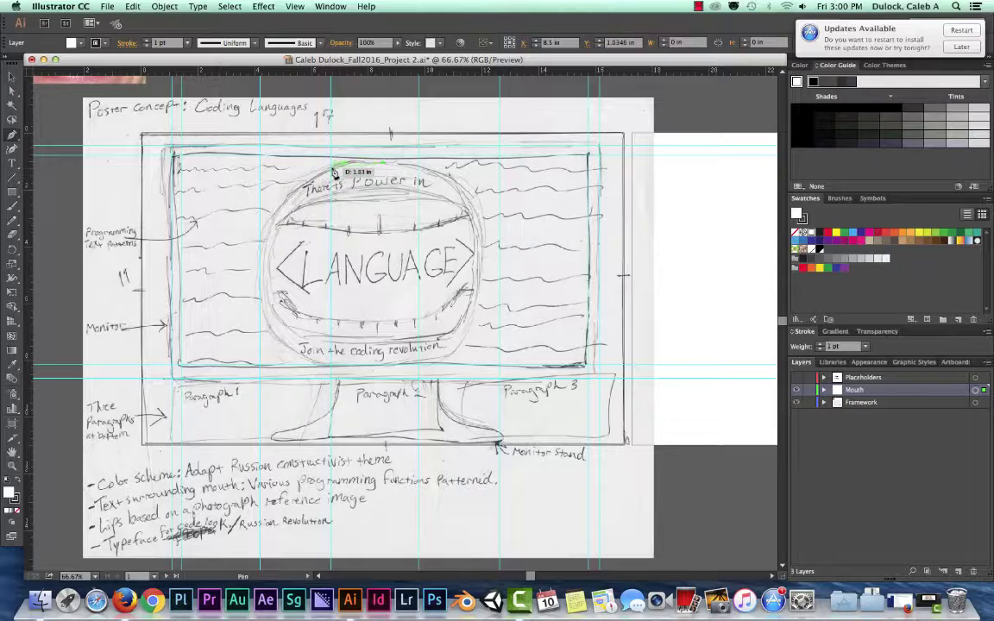
left_click(353, 167)
left_click(328, 171)
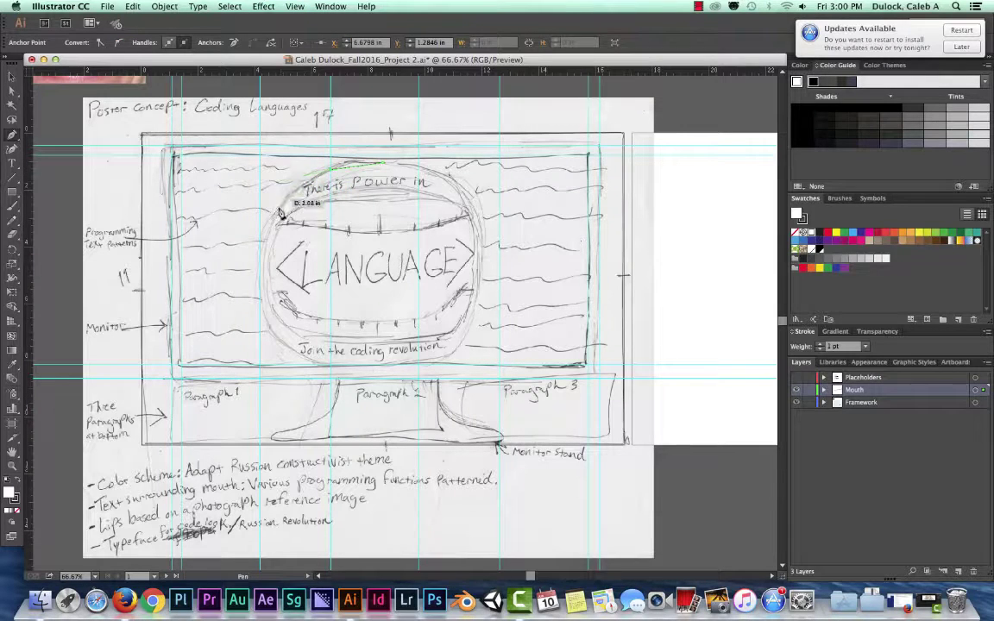
- Trace the left edge of the sketched mouth down to its lower-left corner with straight Pen segments
left_click_drag(277, 209, 261, 259)
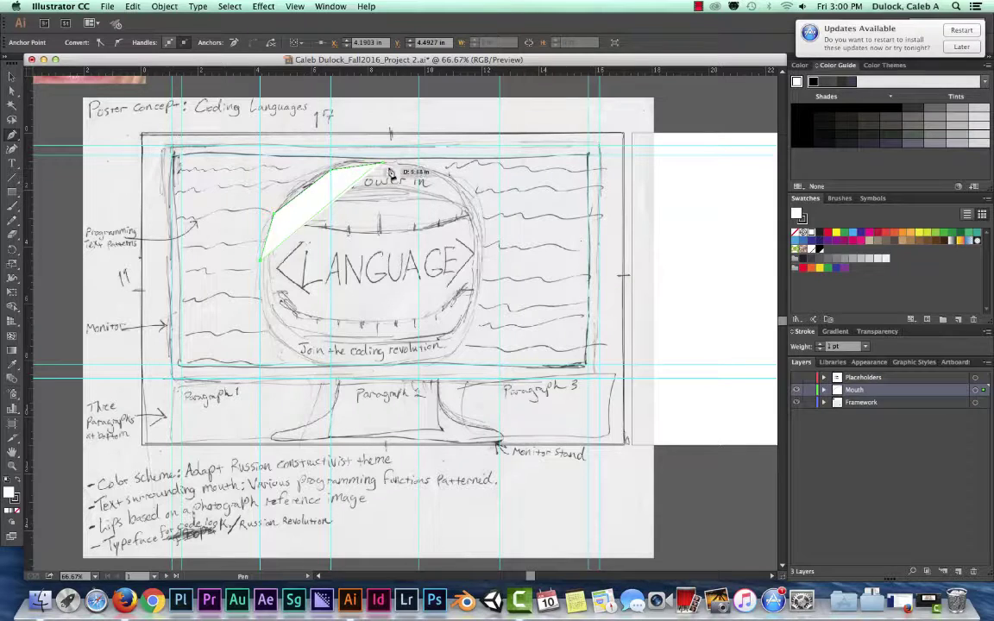
left_click_drag(390, 171, 263, 299)
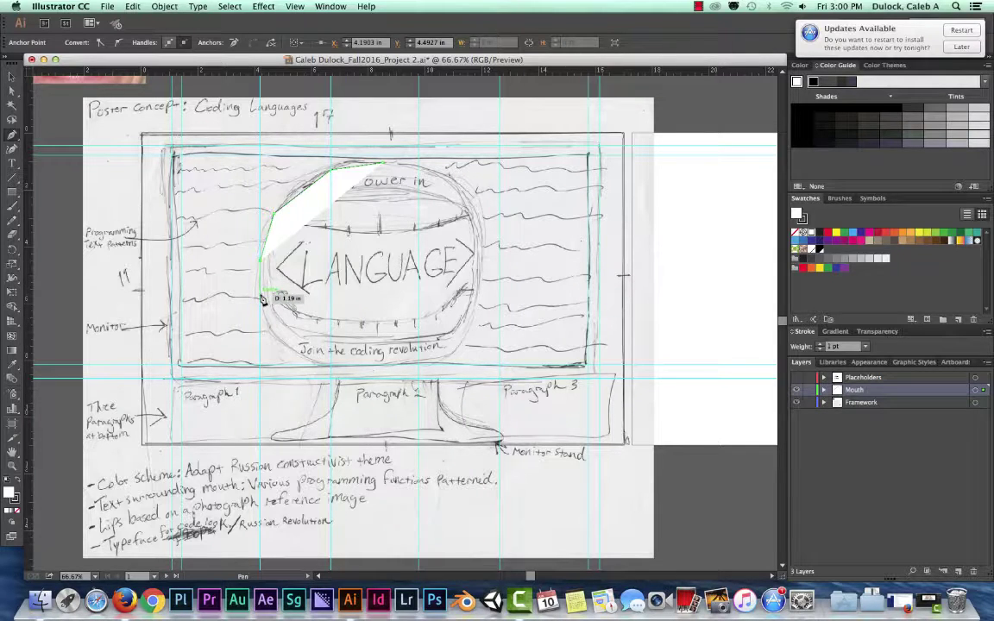
left_click_drag(263, 299, 281, 338)
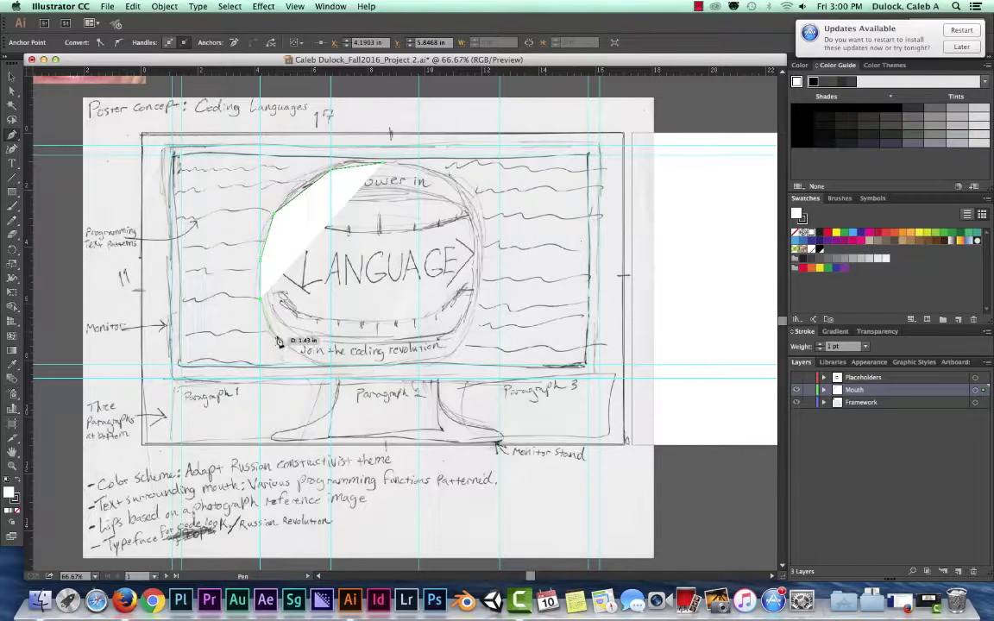
left_click(274, 337)
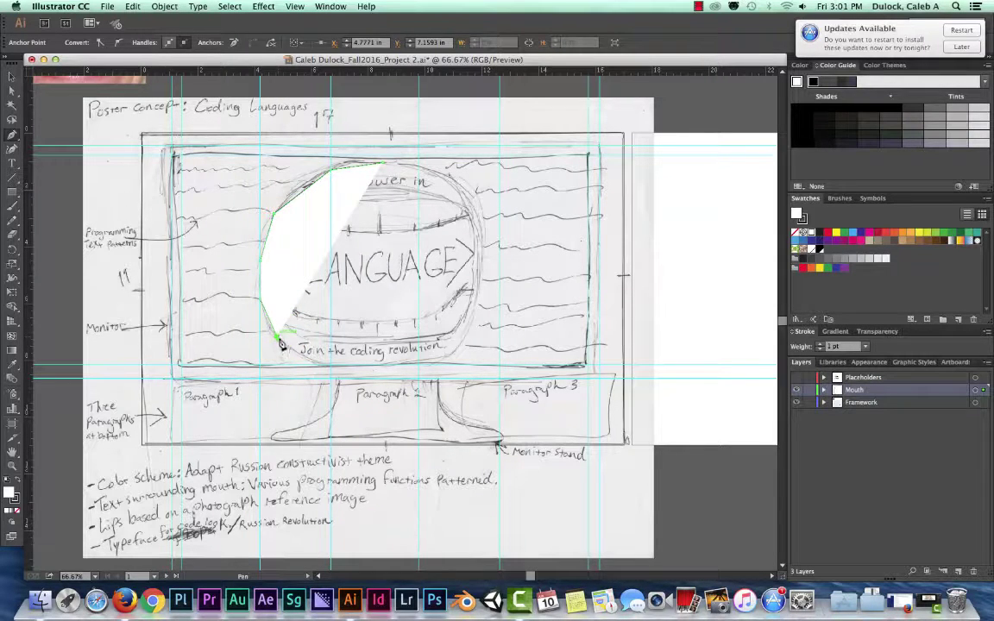
- Trace the bottom edge of the mouth with straight segments, ending at about X 10.38 in, Y 8.16 in near the lower-right corner
left_click_drag(309, 366, 358, 371)
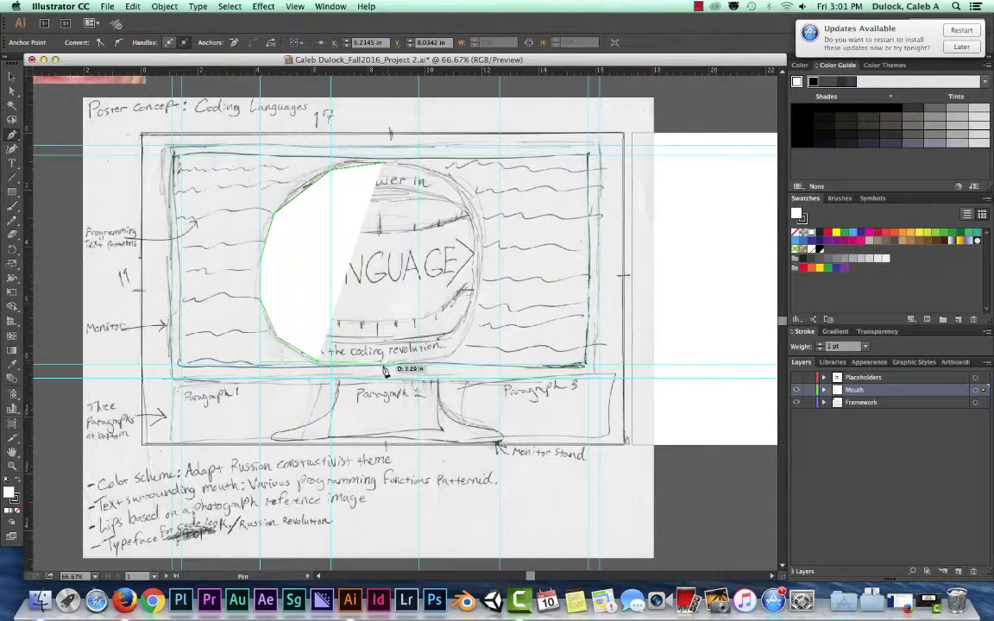
left_click(380, 366)
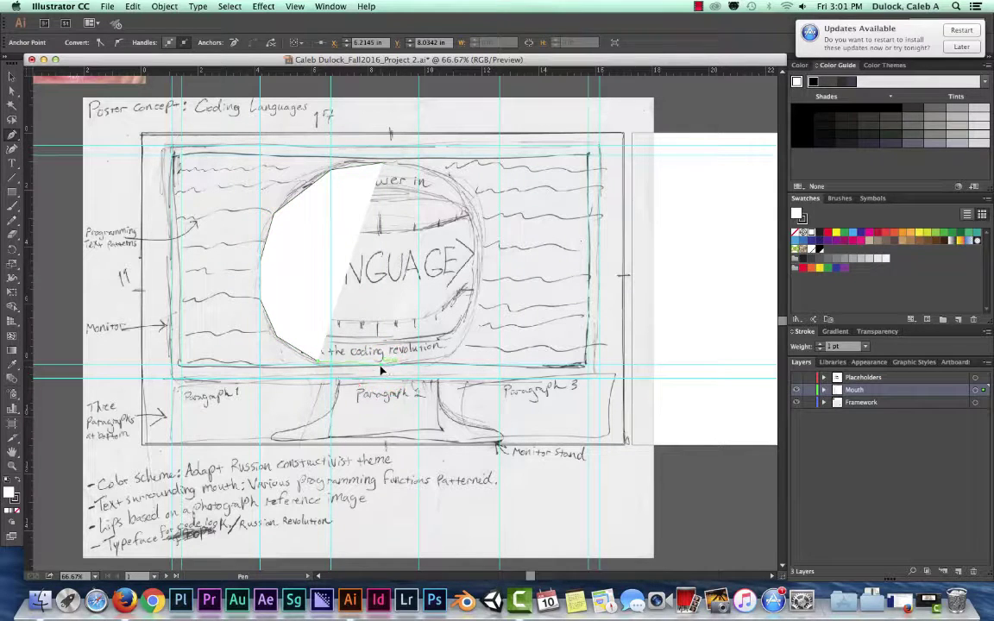
mouse_move(379, 366)
left_mouse_down()
mouse_move(384, 329)
mouse_move(401, 306)
mouse_move(388, 271)
mouse_move(408, 295)
mouse_move(414, 284)
mouse_move(413, 322)
mouse_move(371, 306)
mouse_move(387, 280)
mouse_move(376, 285)
mouse_move(393, 362)
mouse_move(437, 310)
mouse_move(394, 360)
left_mouse_up()
left_click_drag(399, 346, 401, 361)
left_click_drag(380, 365, 476, 328)
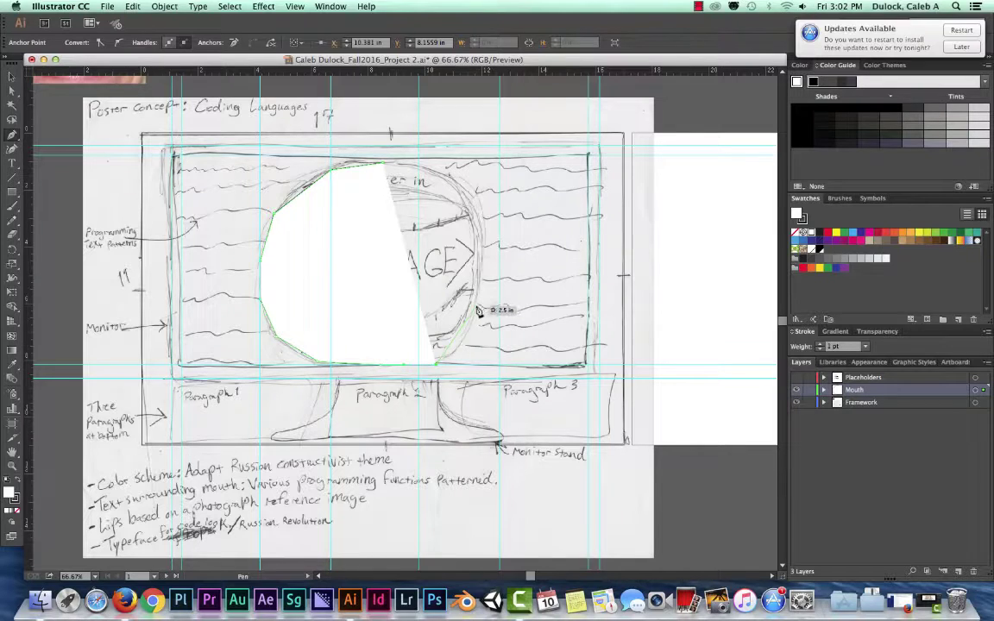
- Add a curved segment around the mouth's lower-right corner, ending in an anchor at about X 11.71 in, Y 6.22 in
left_click_drag(440, 355, 453, 359)
mouse_move(461, 339)
left_mouse_down()
mouse_move(477, 315)
mouse_move(443, 363)
mouse_move(452, 369)
mouse_move(439, 392)
mouse_move(437, 357)
mouse_move(473, 313)
left_mouse_up()
left_click_drag(436, 363, 477, 304)
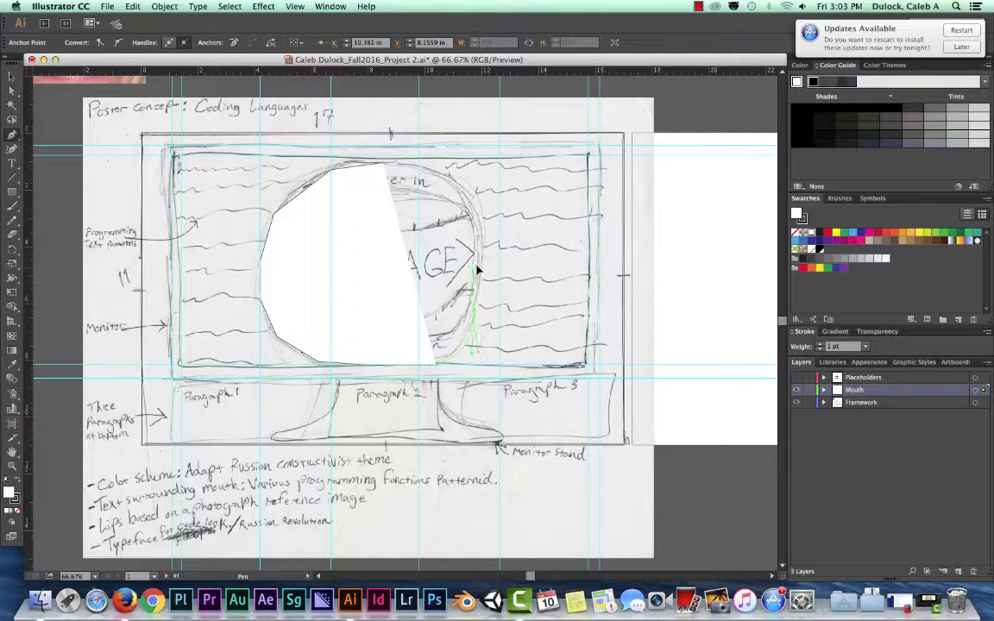
left_click_drag(477, 272, 498, 261)
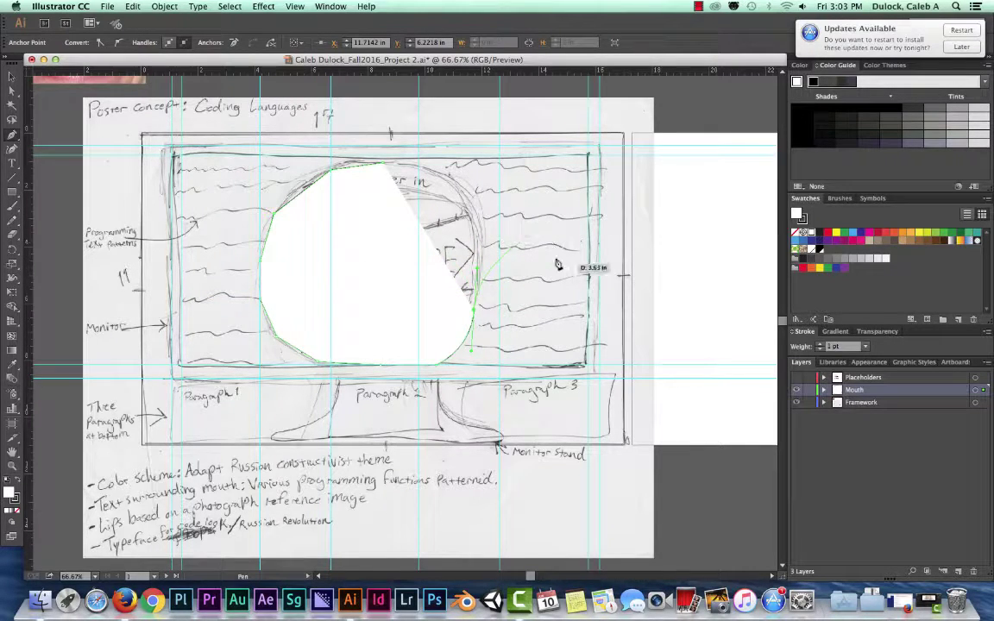
- Try extending the outline up the mouth's right edge, and undo the deletion of the whole path
left_click(483, 235)
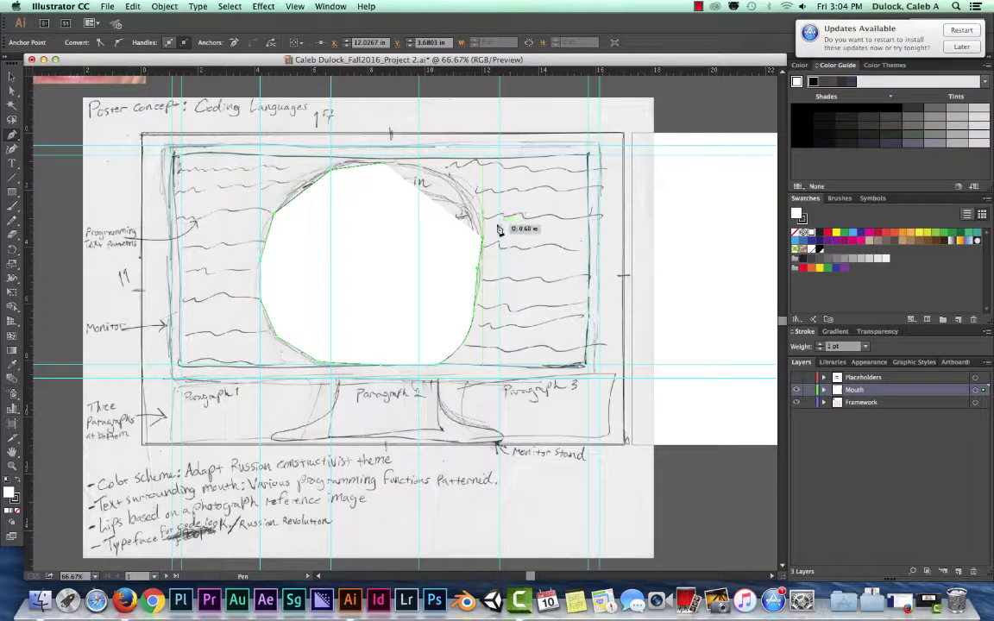
key("Delete")
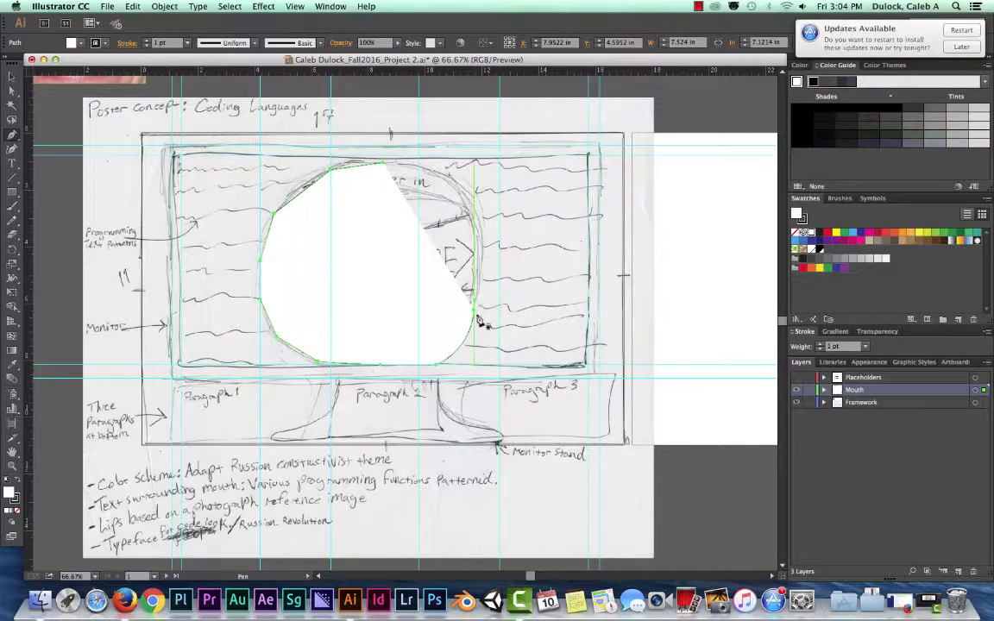
key("Delete")
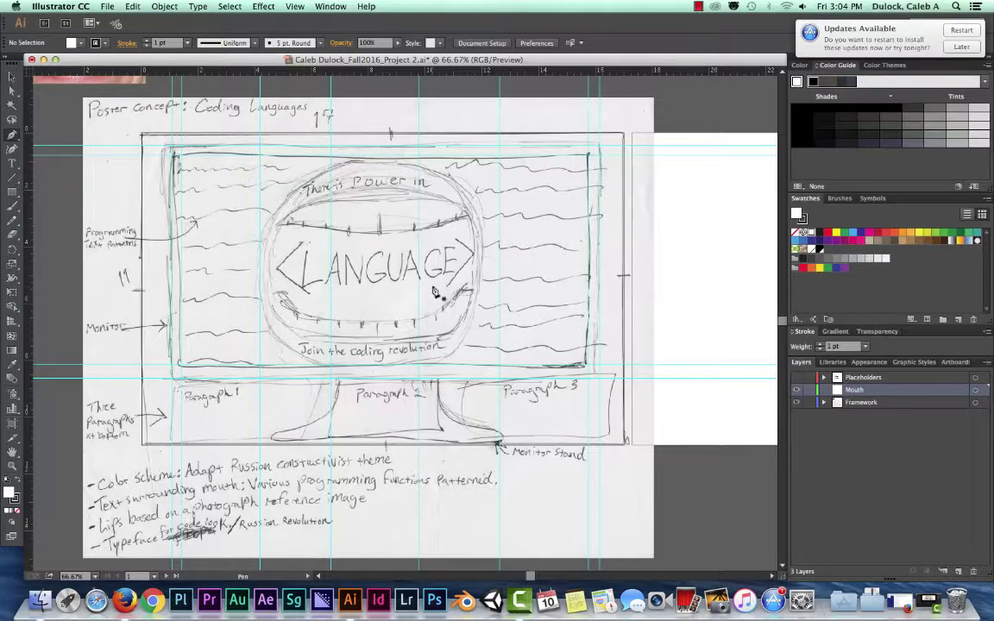
key("super+z")
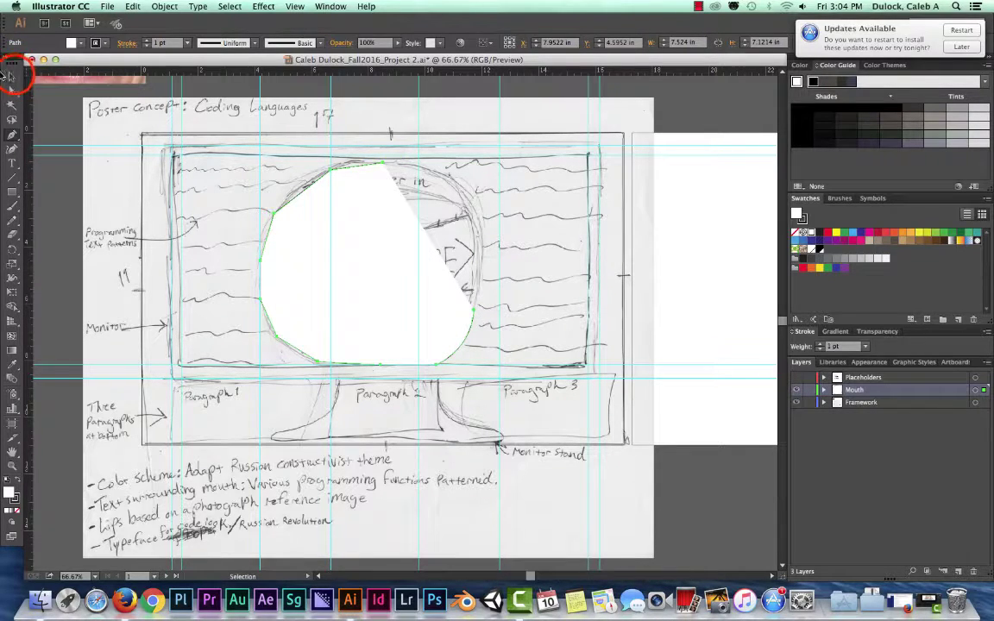
- Expand the Mouth layer to list its path, select the open outline and return to the Pen tool
key("v")
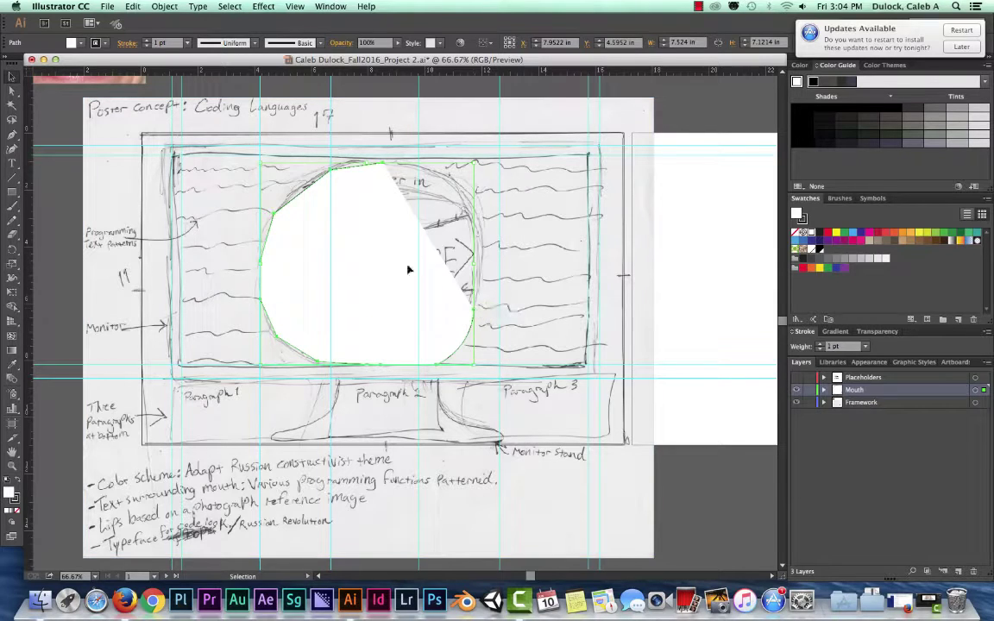
left_click(14, 137)
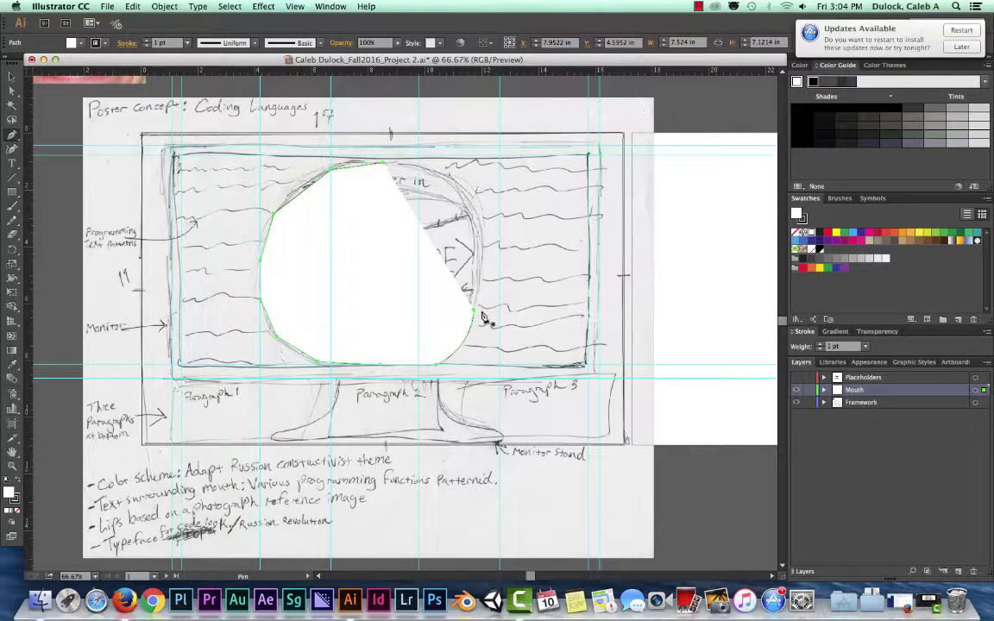
left_click(824, 390)
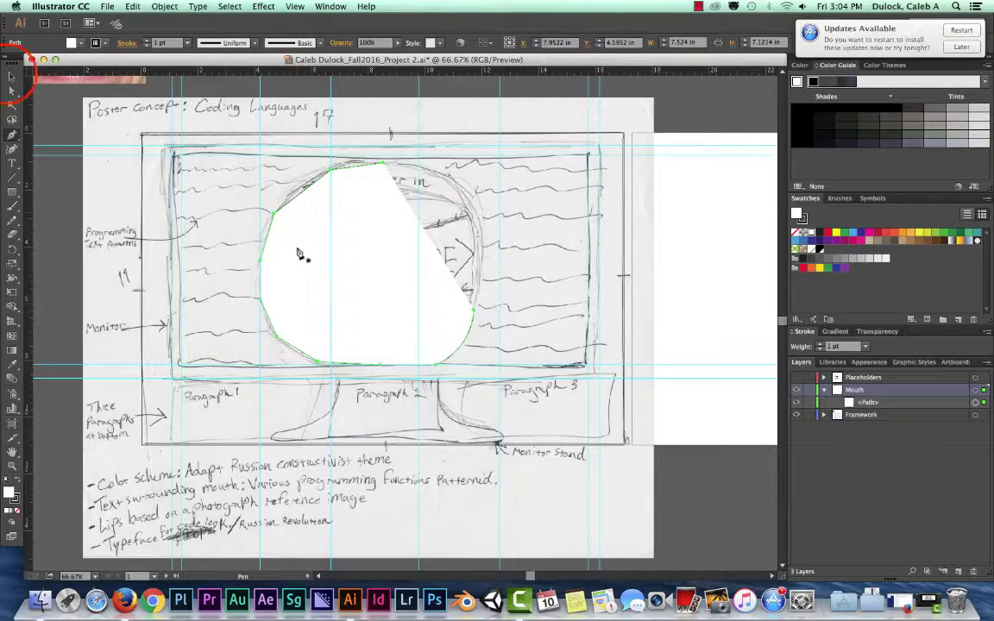
left_click(12, 76)
left_click(311, 177)
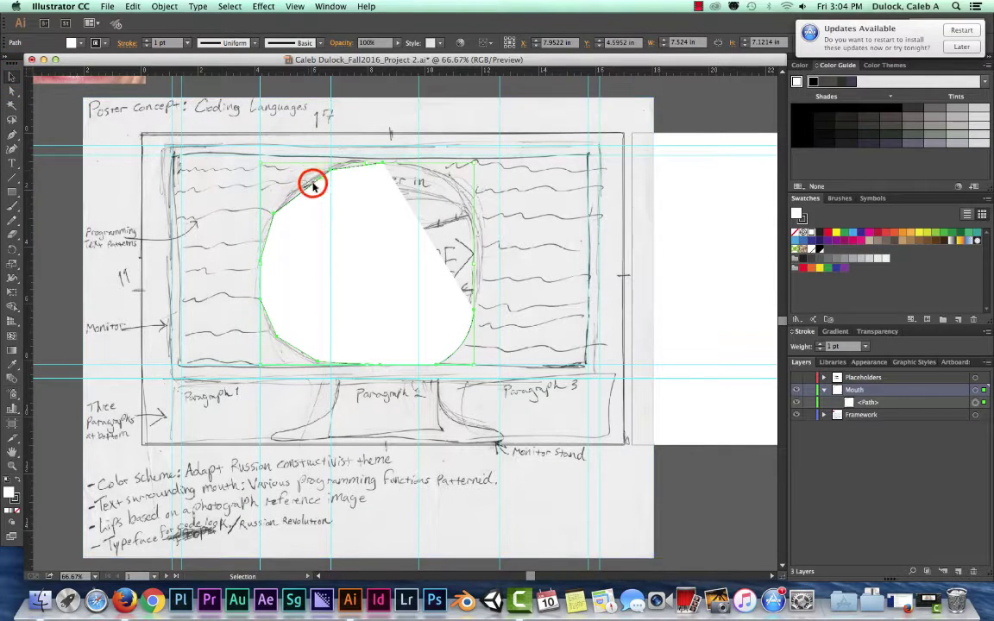
left_click(11, 136)
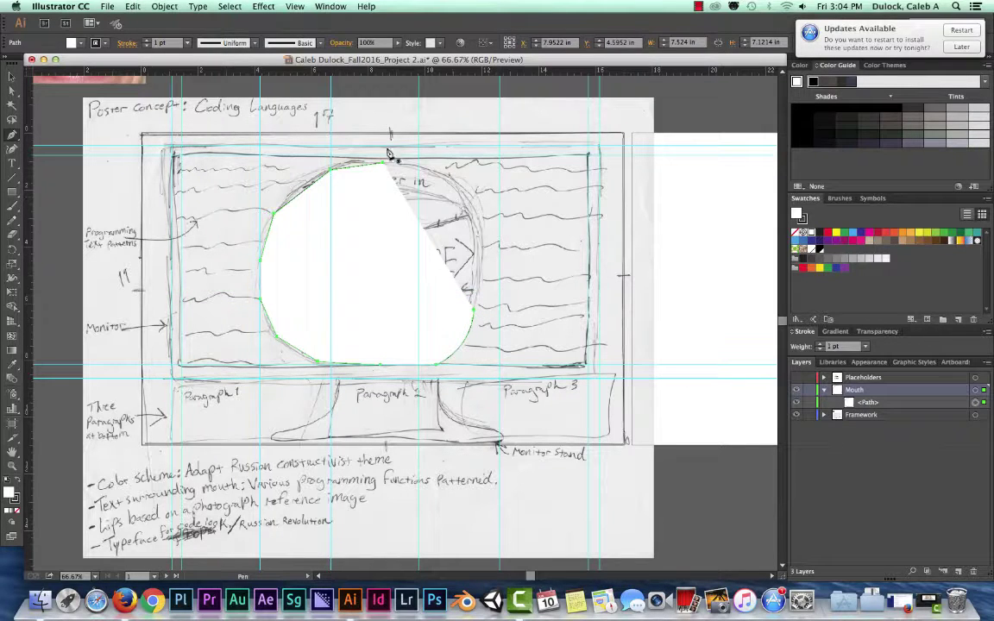
- Resume the open outline from its lower-right endpoint and close it at the starting anchor with a straight segment
left_click(474, 309)
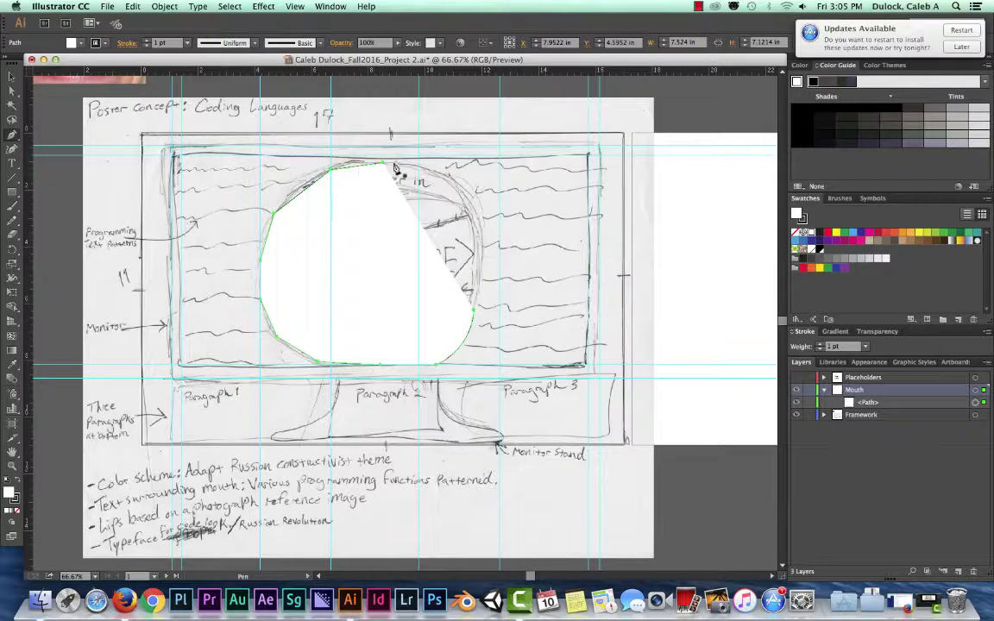
left_click(475, 314)
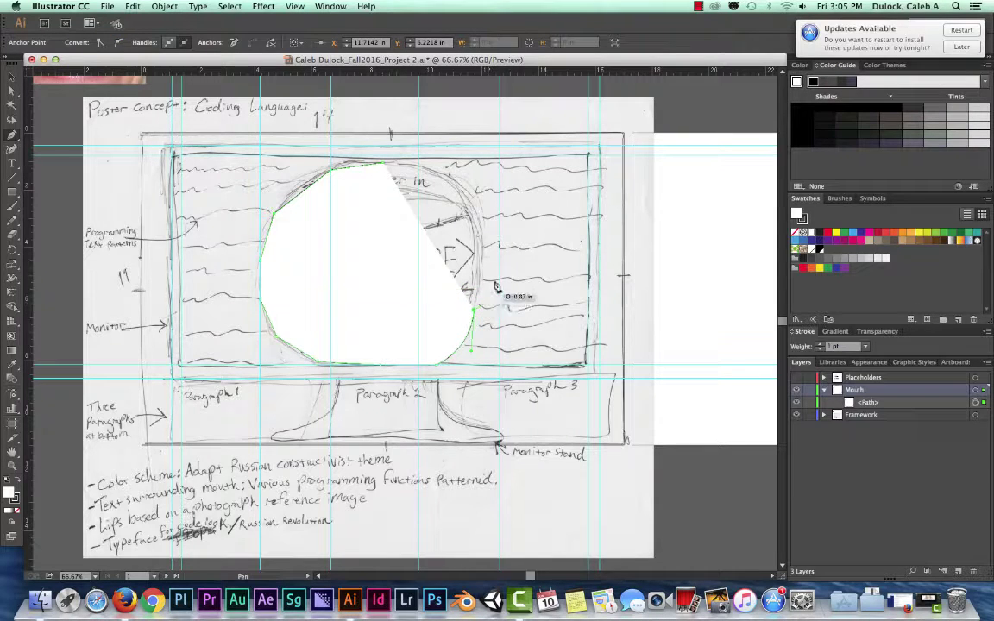
left_click(385, 165)
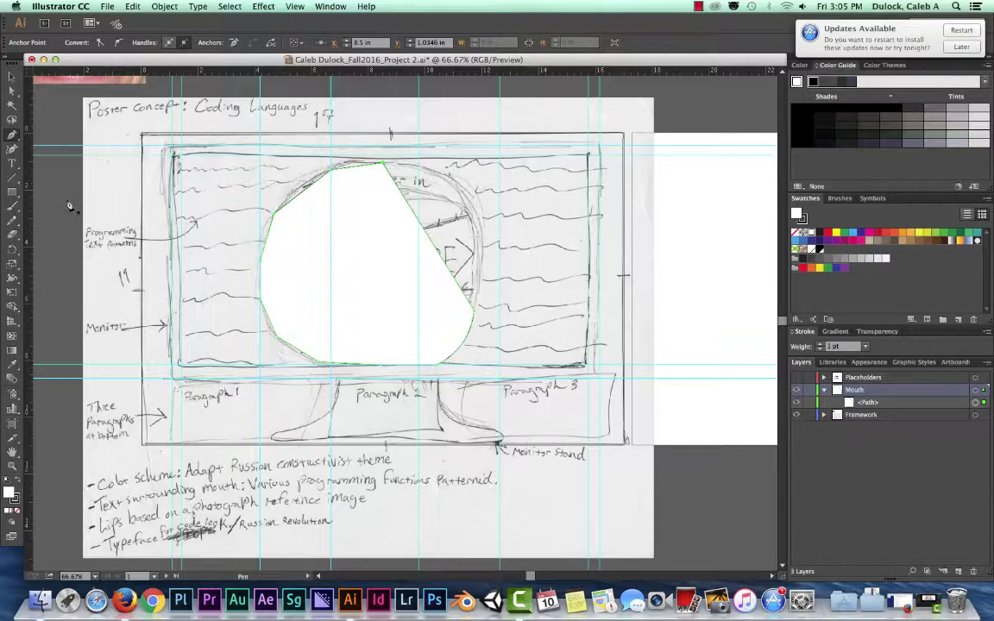
- Add an anchor point midway along the straight closing segment with the Add Anchor Point tool
left_click(12, 136)
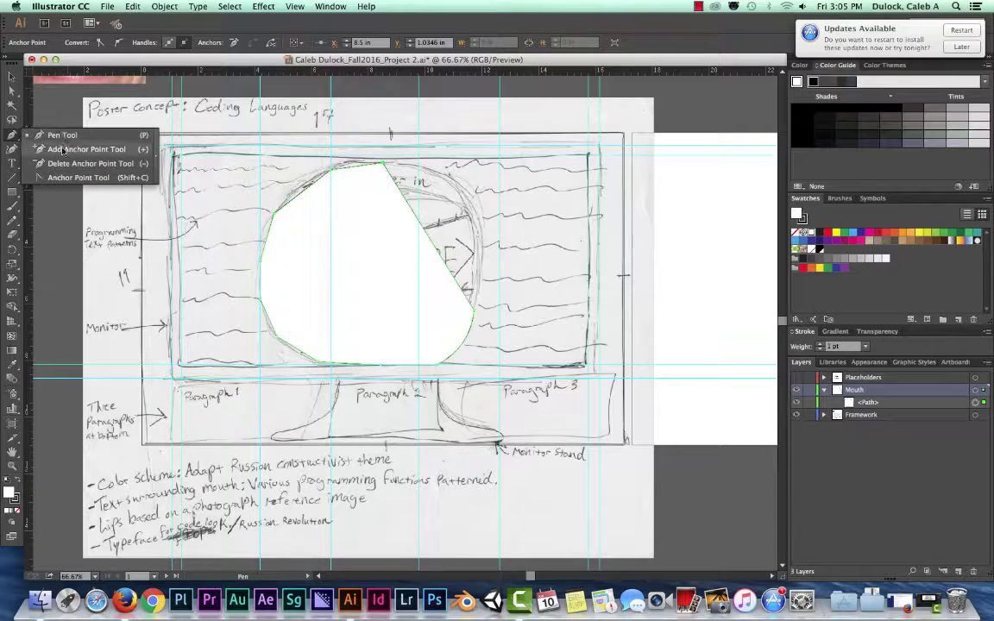
left_click(121, 151)
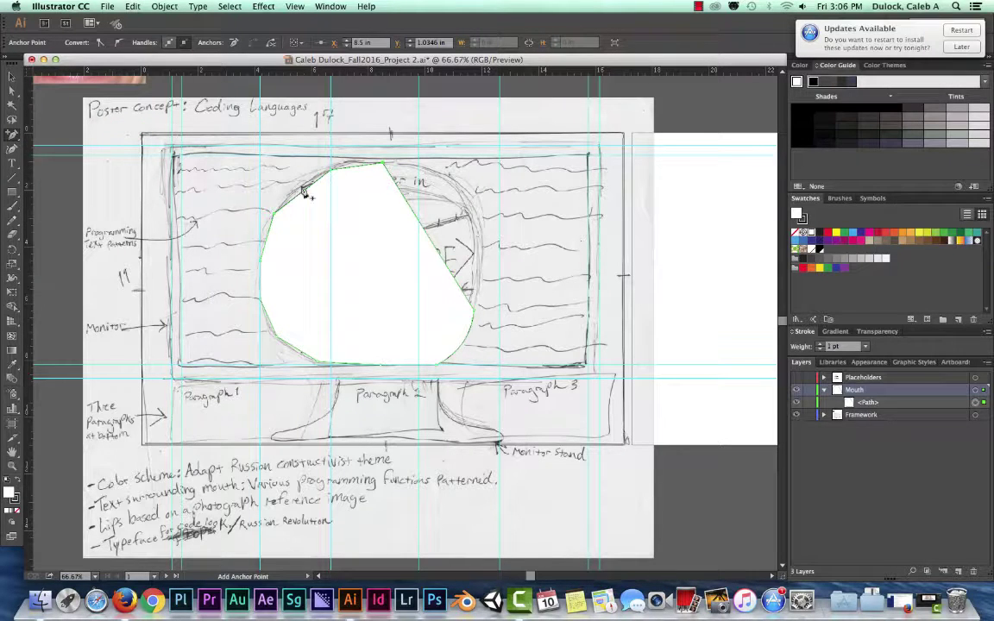
left_click_drag(343, 181, 330, 170)
left_click(428, 229)
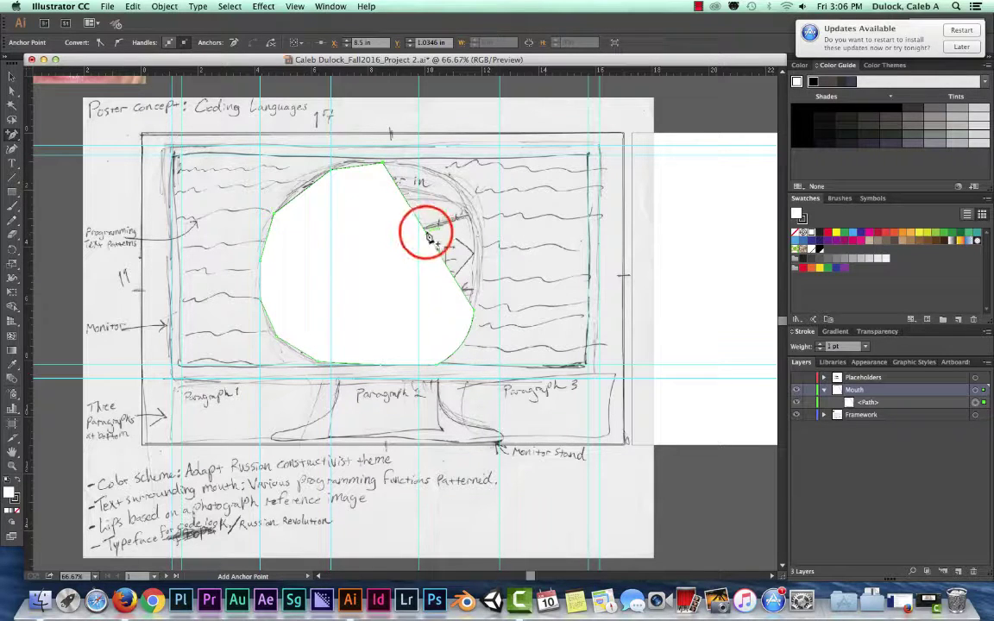
left_click(427, 228)
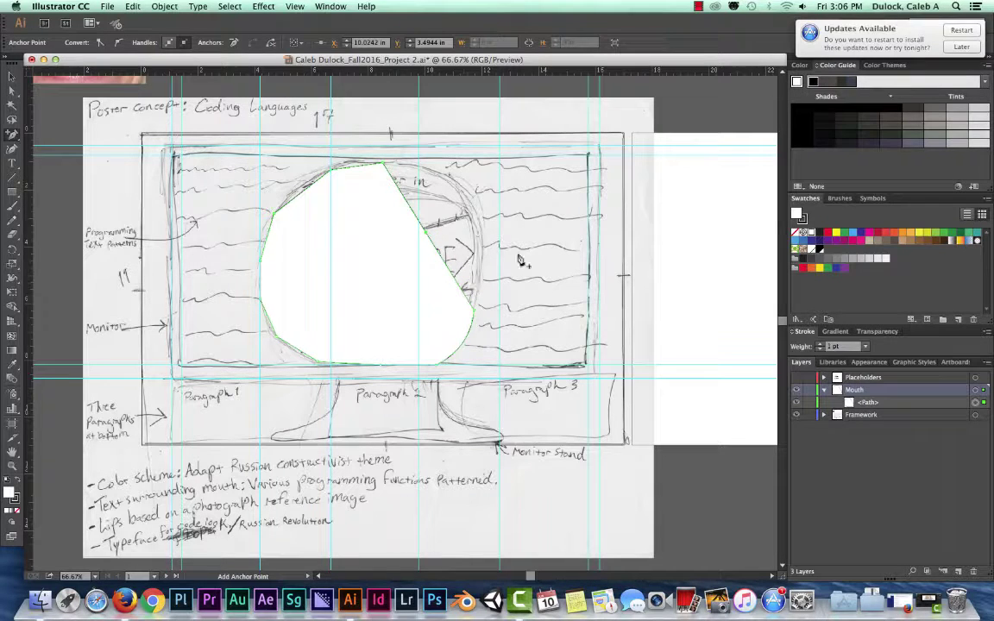
- Remove the anchor point in the middle of the closing segment with the Delete Anchor Point tool
left_click(13, 135)
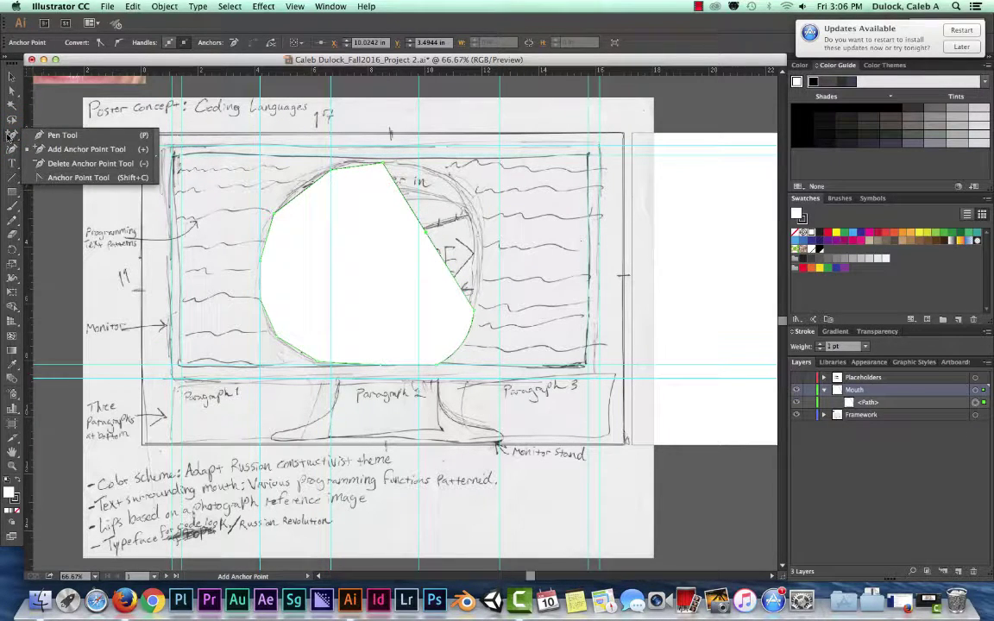
left_click(58, 165)
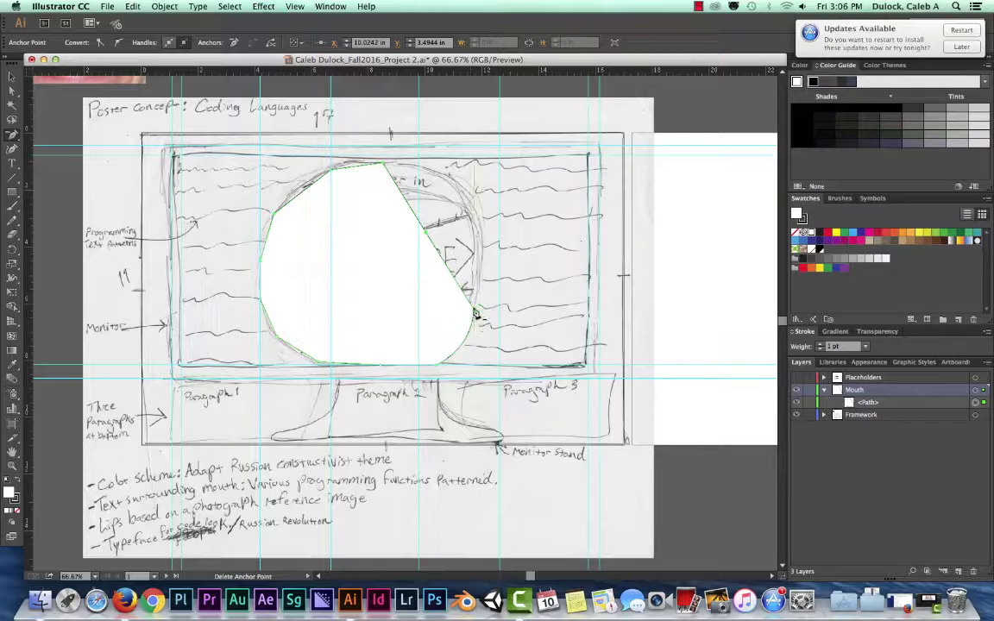
left_click(427, 231)
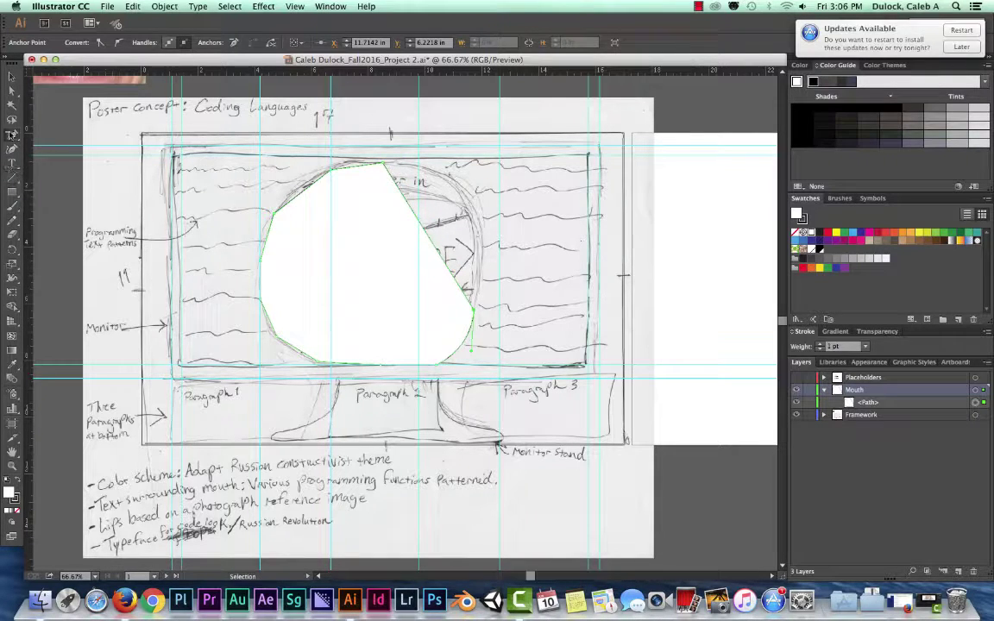
- Bend the straight closing segment outward with the Anchor Point tool to follow the sketched mouth's right edge
left_click_drag(12, 133, 85, 179)
left_click_drag(384, 164, 391, 179)
left_click_drag(413, 208, 463, 198)
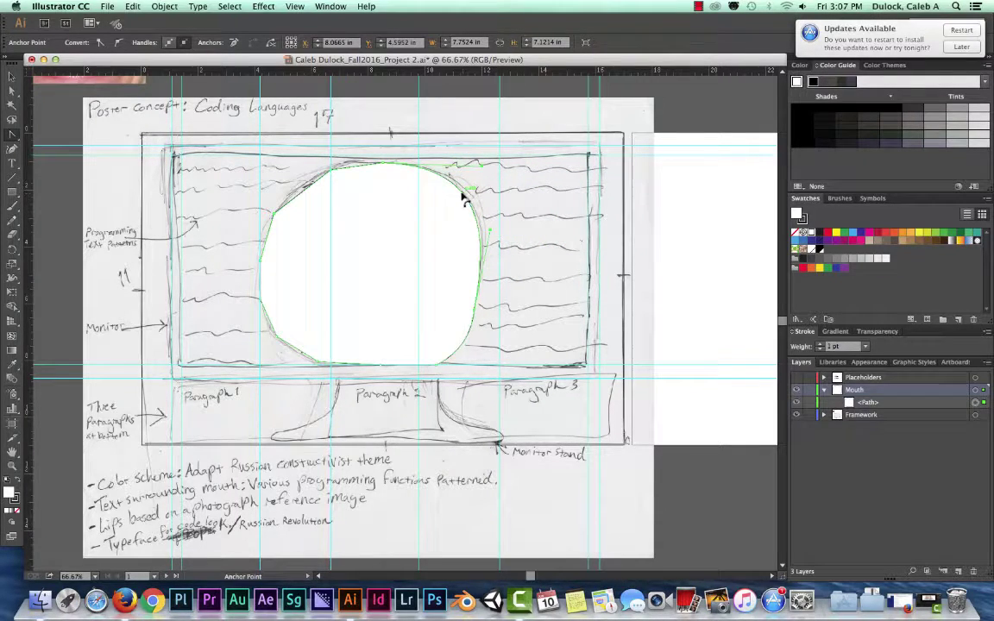
- Bend the straight segments along the mouth's top, upper-left, left and lower-left edges outward to follow the sketch with the Anchor Point tool
left_click(309, 189)
left_click(305, 191)
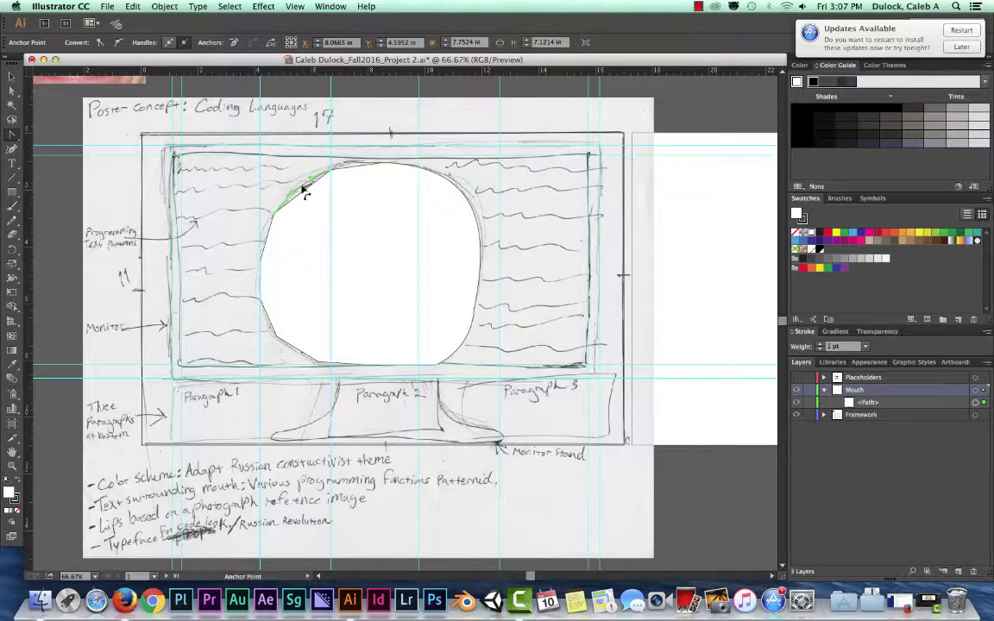
left_click(346, 166)
left_click(348, 167)
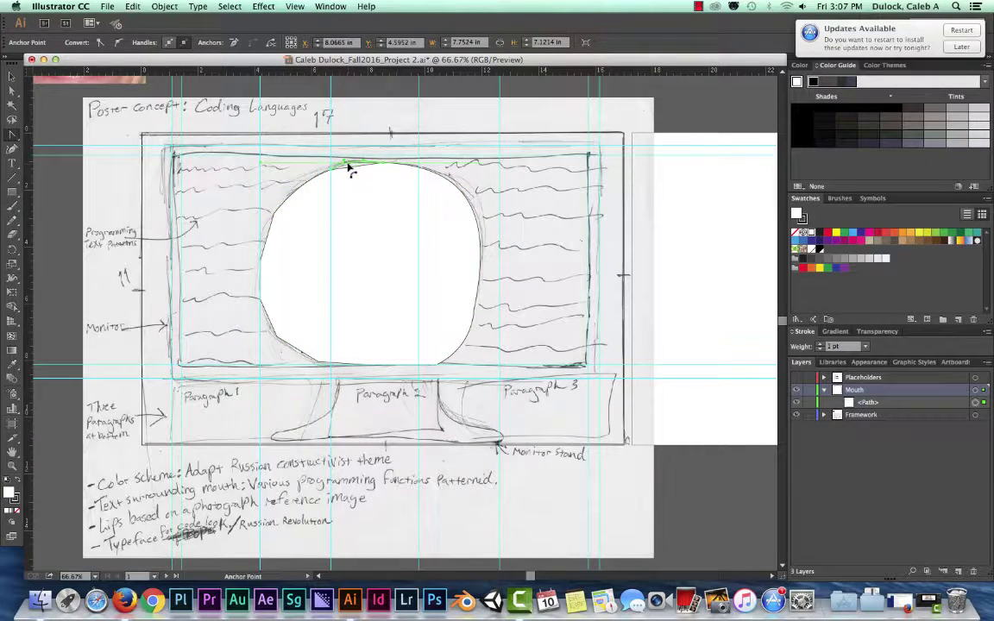
left_click_drag(268, 236, 262, 238)
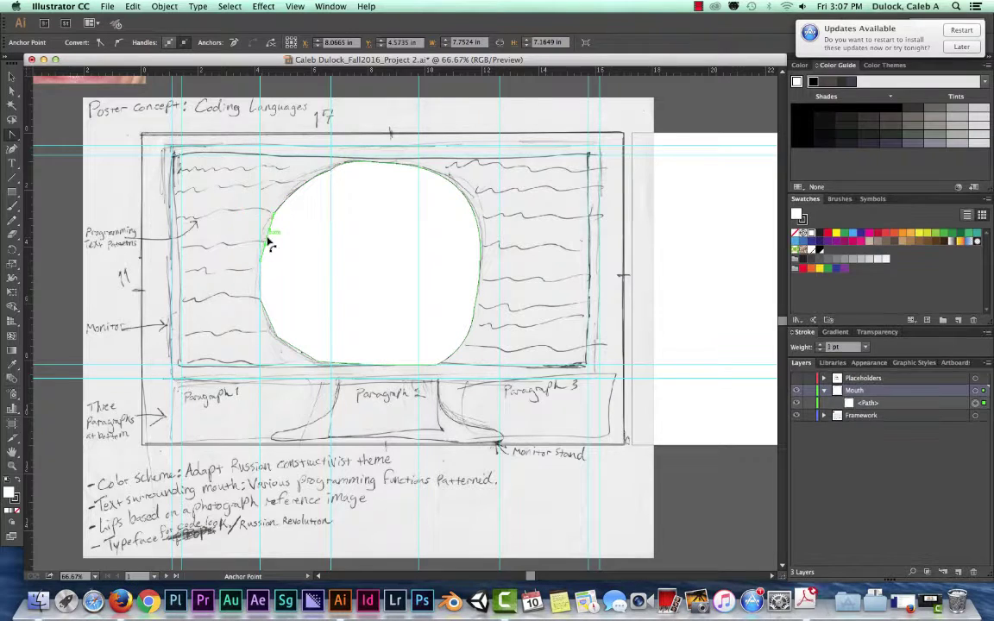
left_click(268, 316)
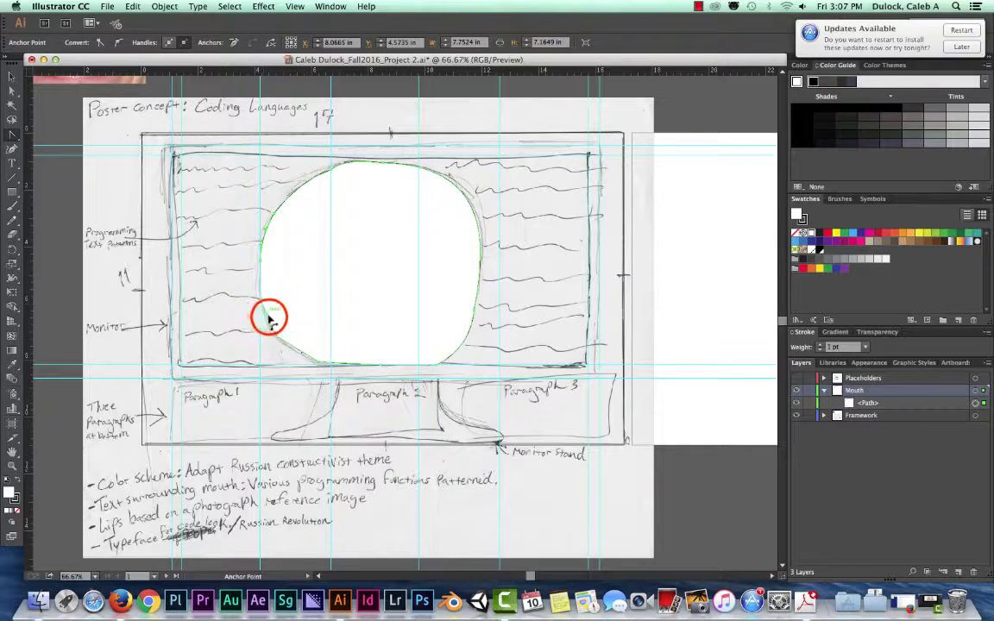
left_click_drag(268, 317, 295, 350)
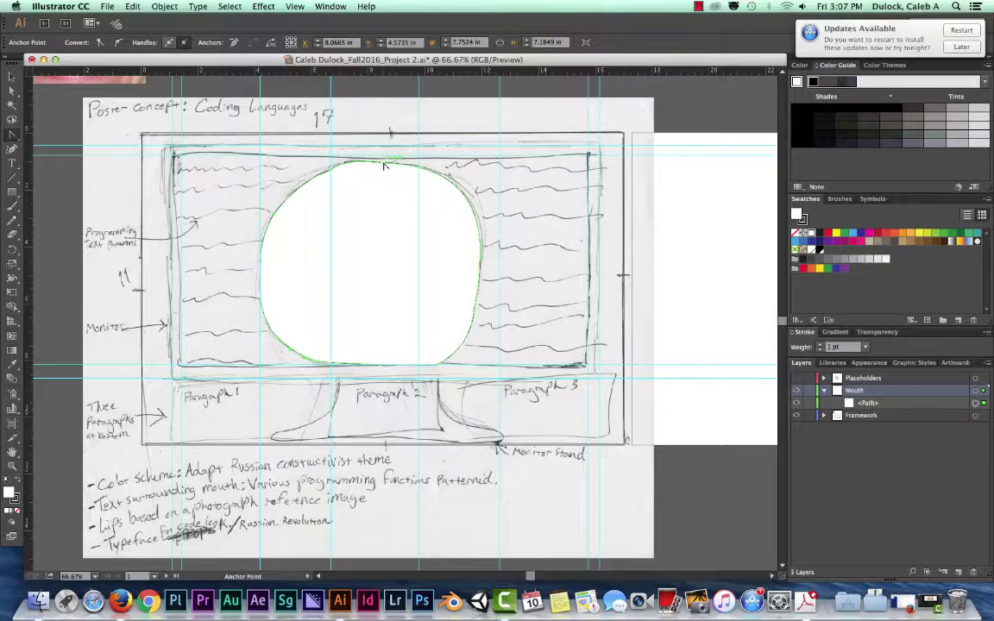
- Try reshaping the curve at the mouth's upper-left anchor point by pulling out and swinging its direction handles
left_click(274, 215)
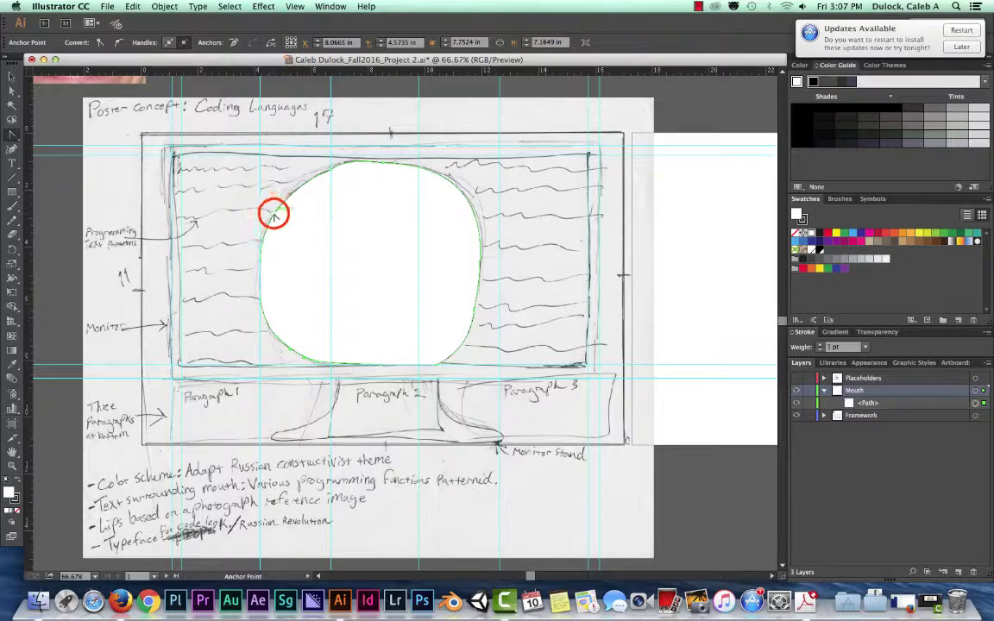
left_click(273, 215)
left_click_drag(273, 214, 274, 253)
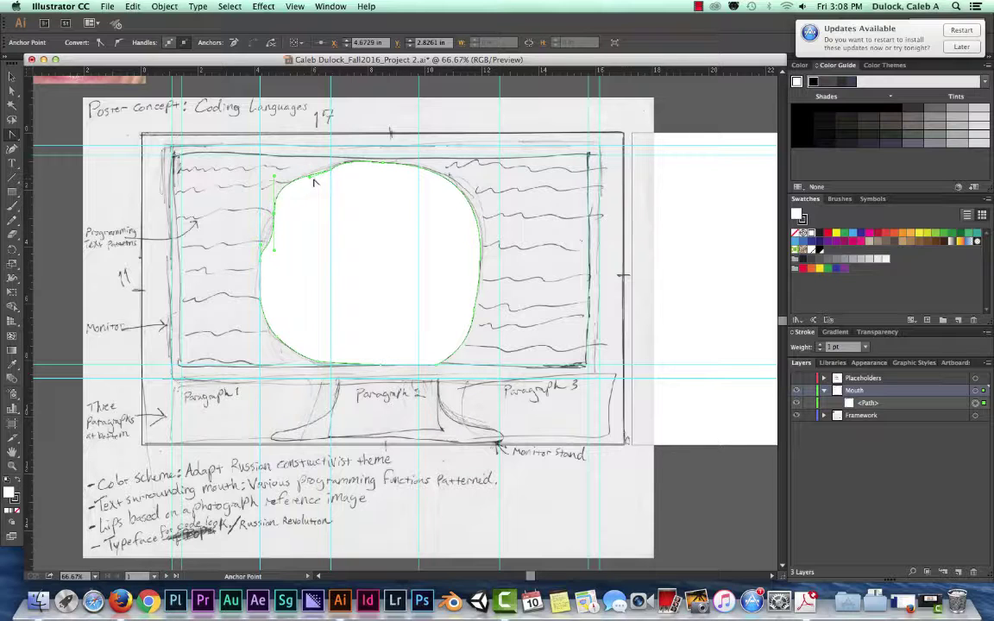
left_click_drag(274, 181, 299, 229)
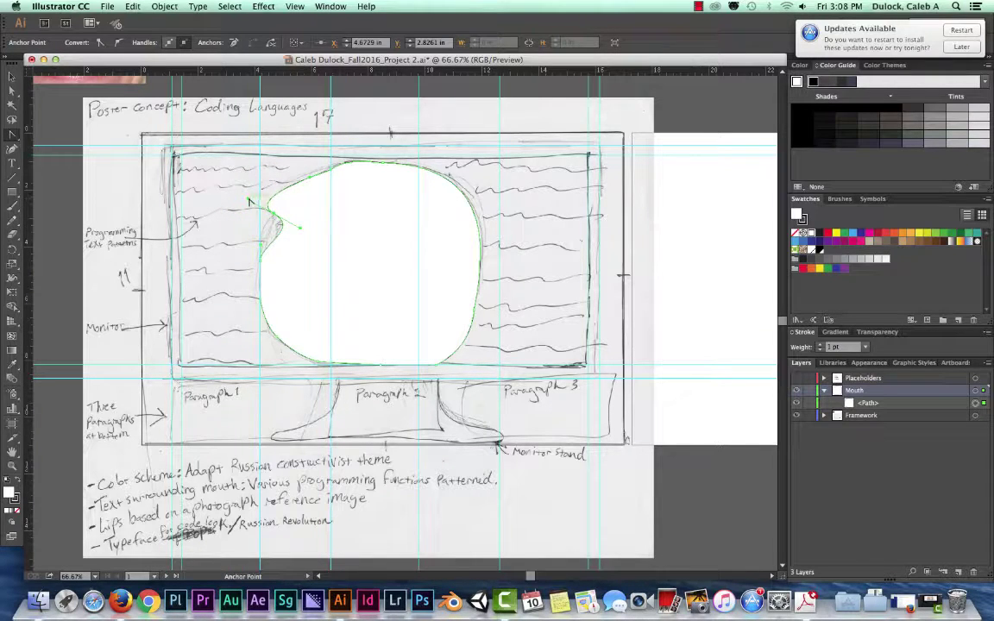
left_click_drag(247, 200, 277, 228)
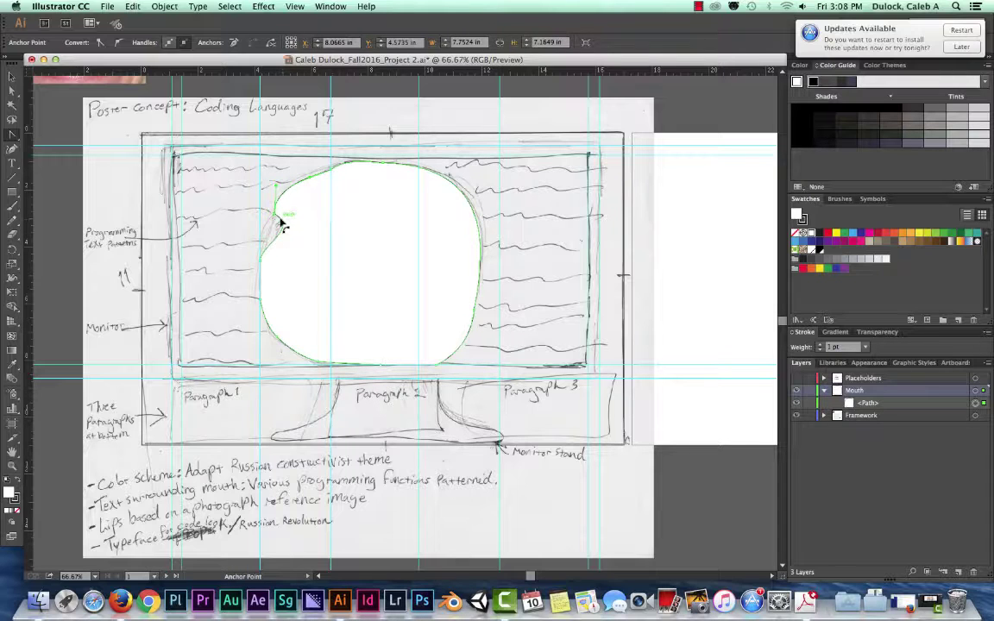
left_click(276, 212)
left_click(278, 211)
left_click(272, 214)
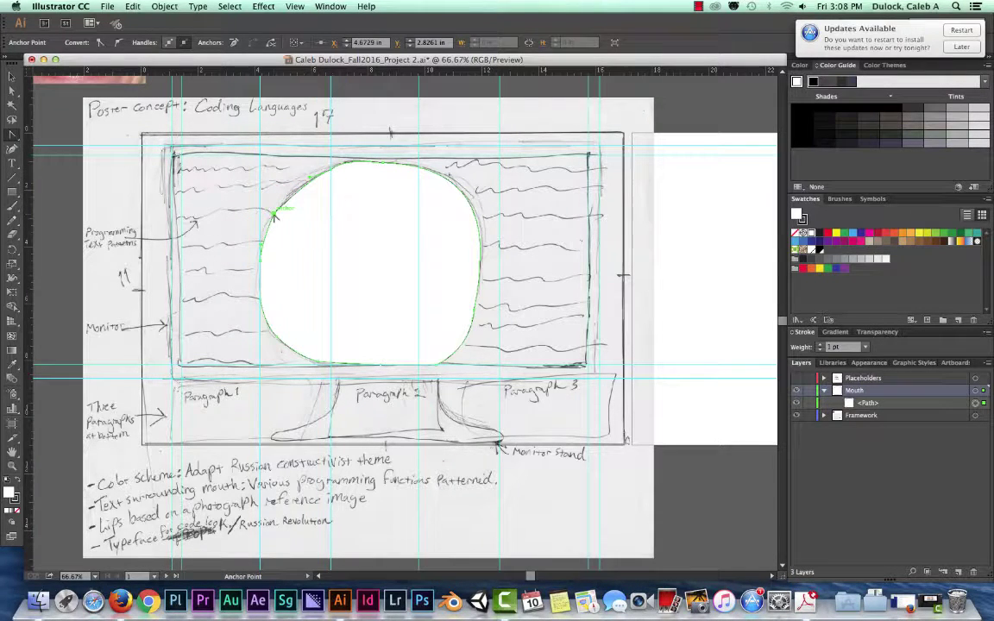
- Smooth the mouth's upper-left anchor point by pulling out direction handles along the sketched curve
key("v")
left_click(261, 210)
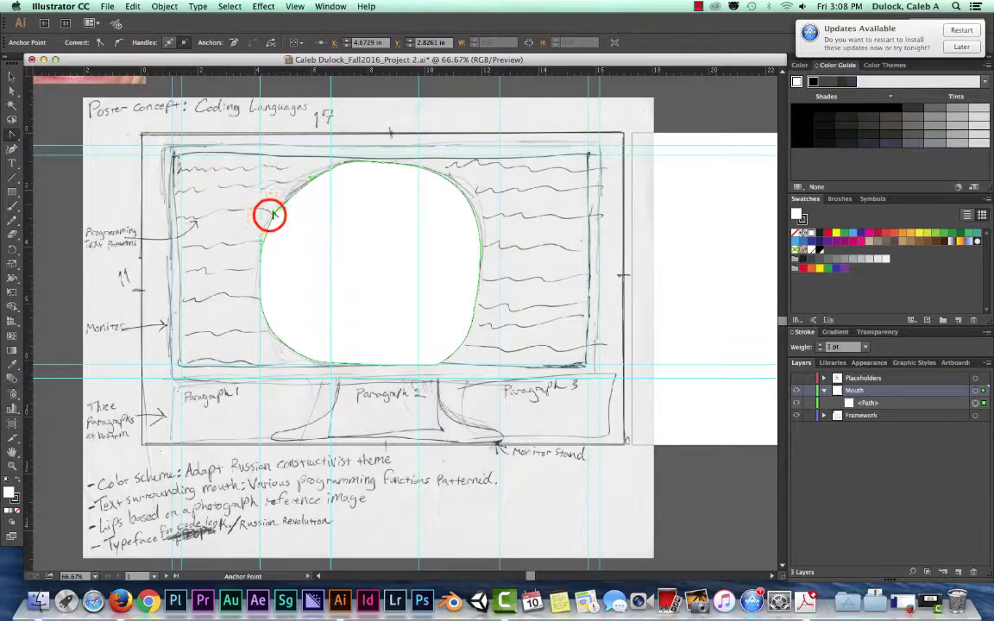
left_click_drag(259, 242, 260, 239)
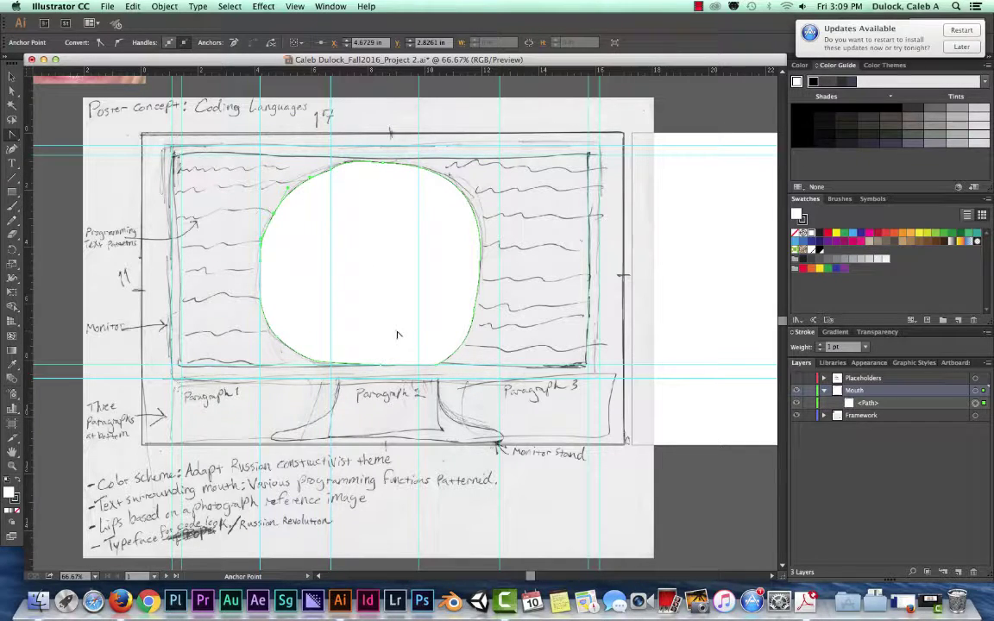
- Move the mouth's upper-left anchor point to about X 4.69 in, Y 2.68 in with the Direct Selection tool
left_click(10, 91)
left_click(13, 95)
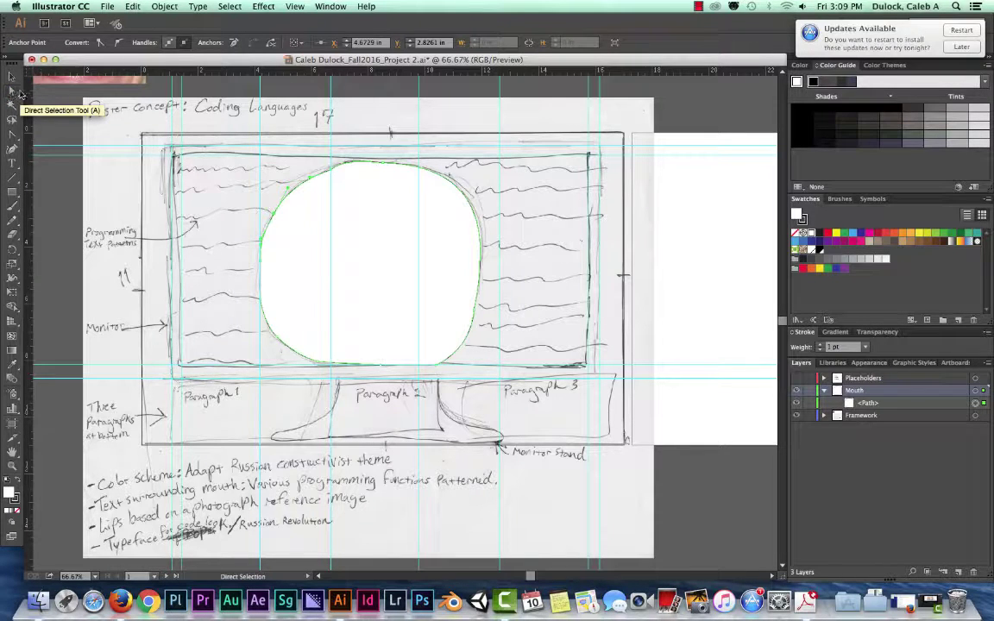
left_click(276, 214)
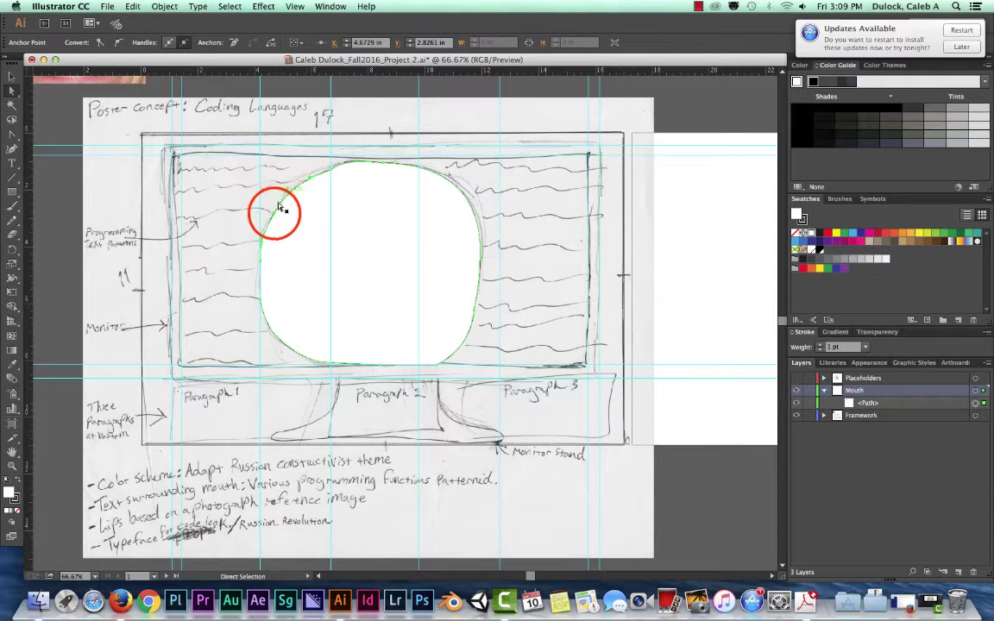
left_click(275, 332)
left_click(275, 334)
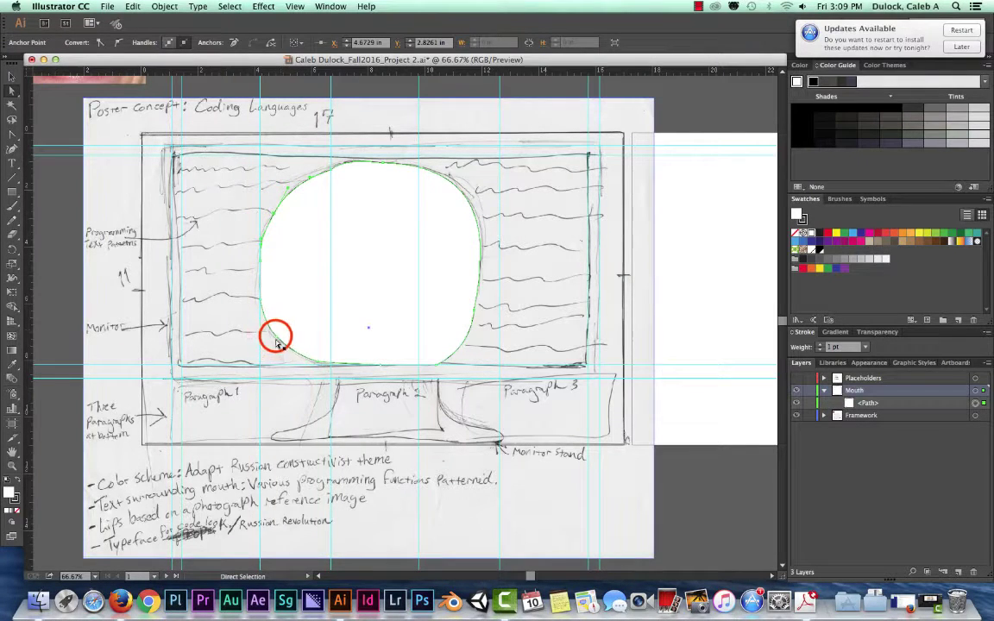
left_click(278, 341)
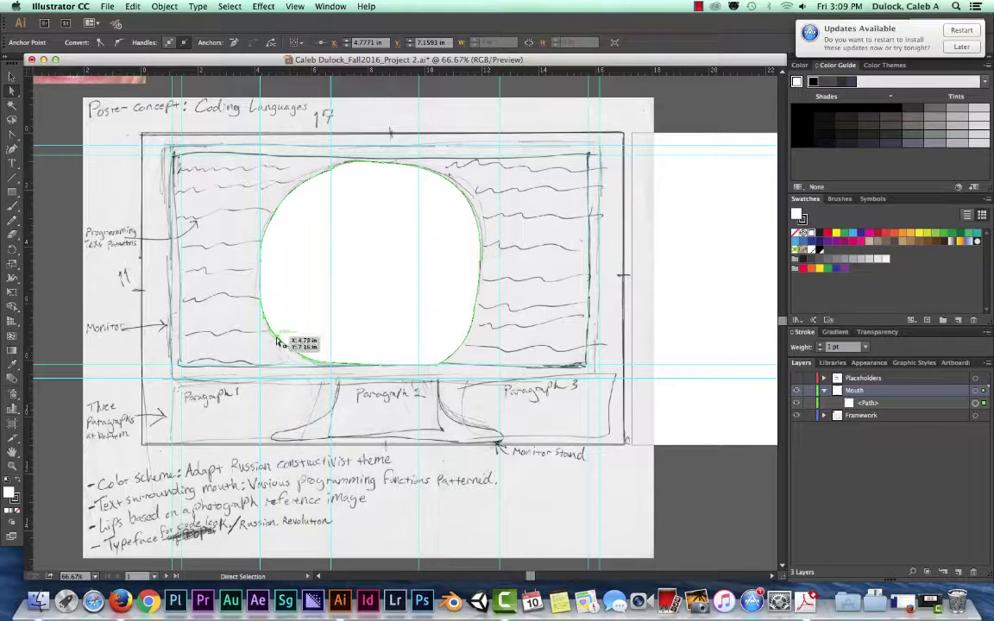
left_click(260, 263)
left_click(271, 212)
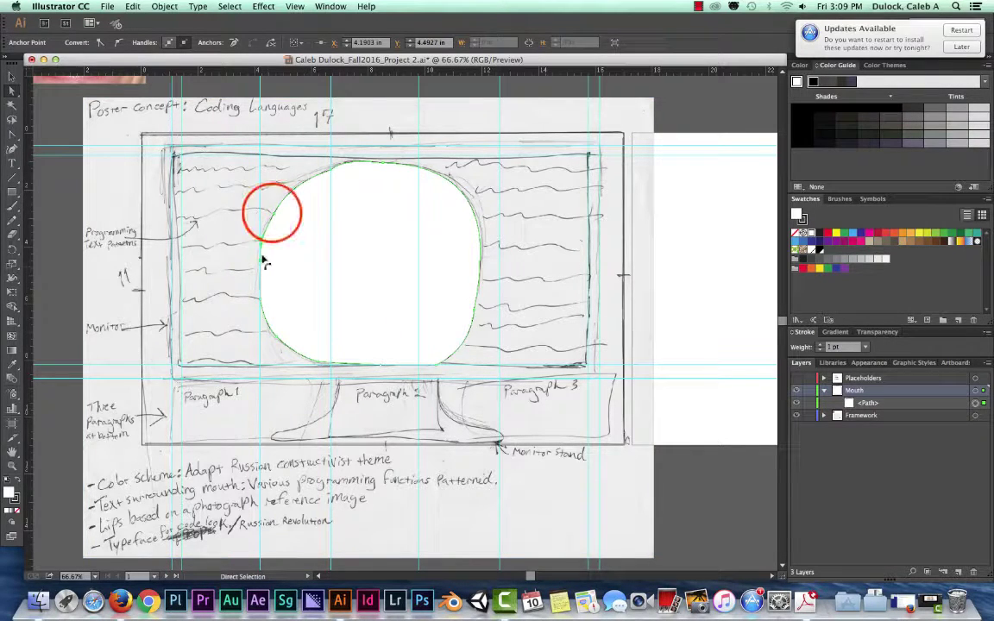
left_click_drag(274, 213, 297, 189)
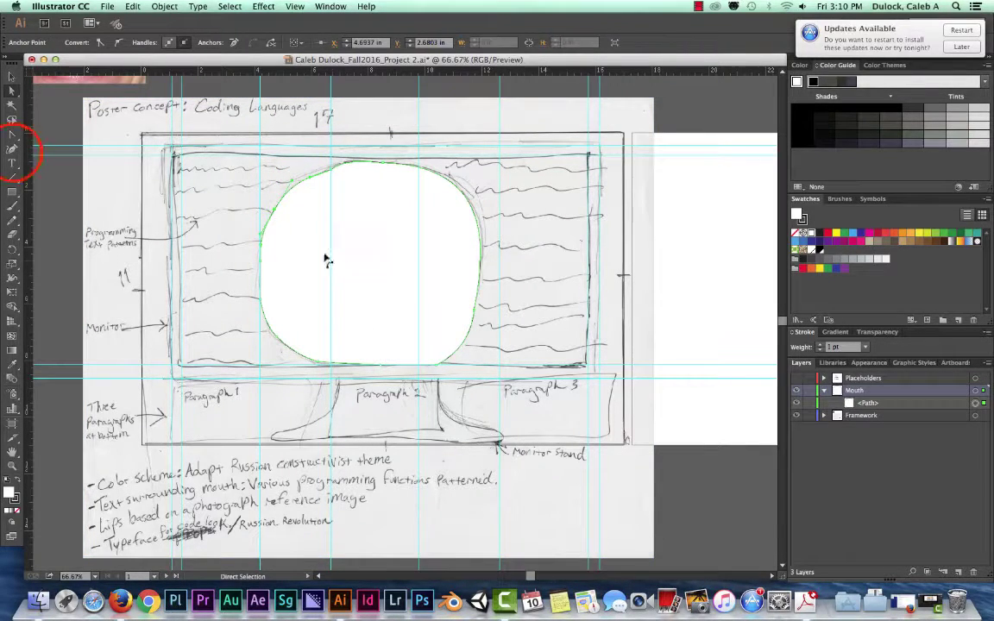
- Start the monitor stand's outline with the Pen tool at its top-left guide intersection and curve it down to the lower-left end of the base
left_click(12, 147)
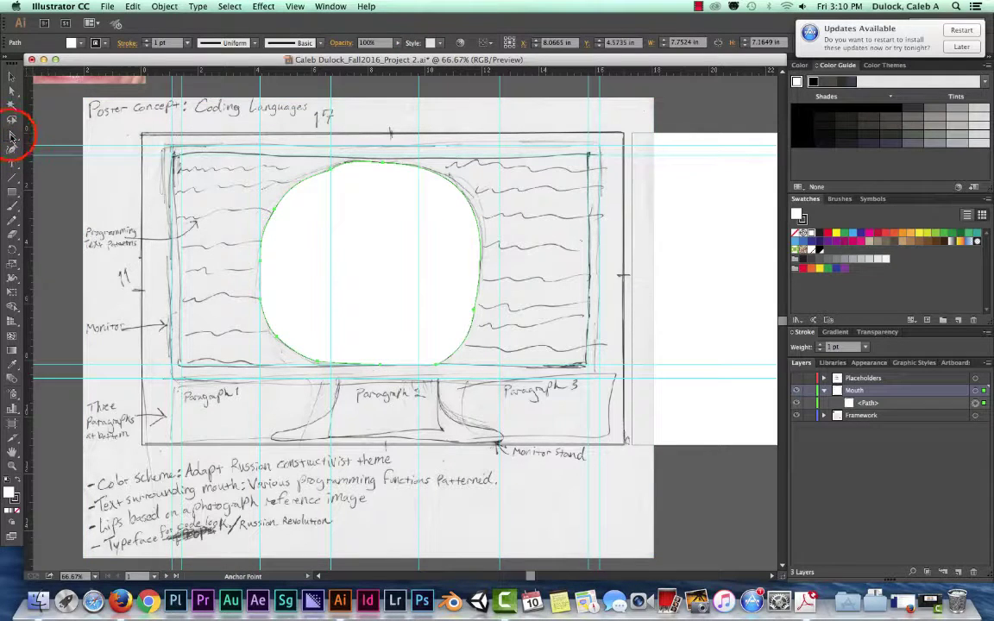
left_click_drag(12, 135, 48, 130)
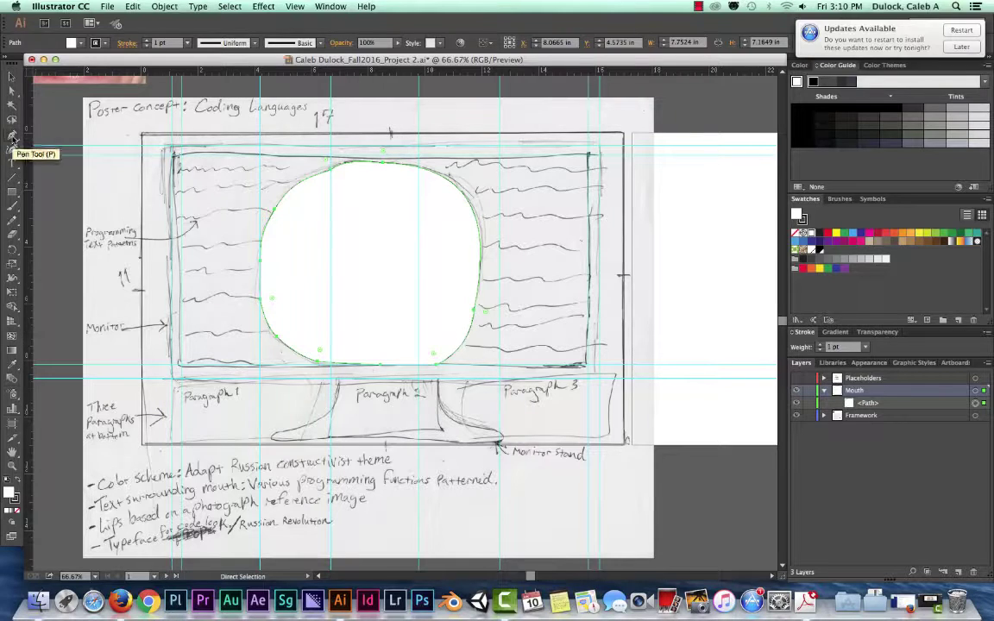
left_click(10, 135)
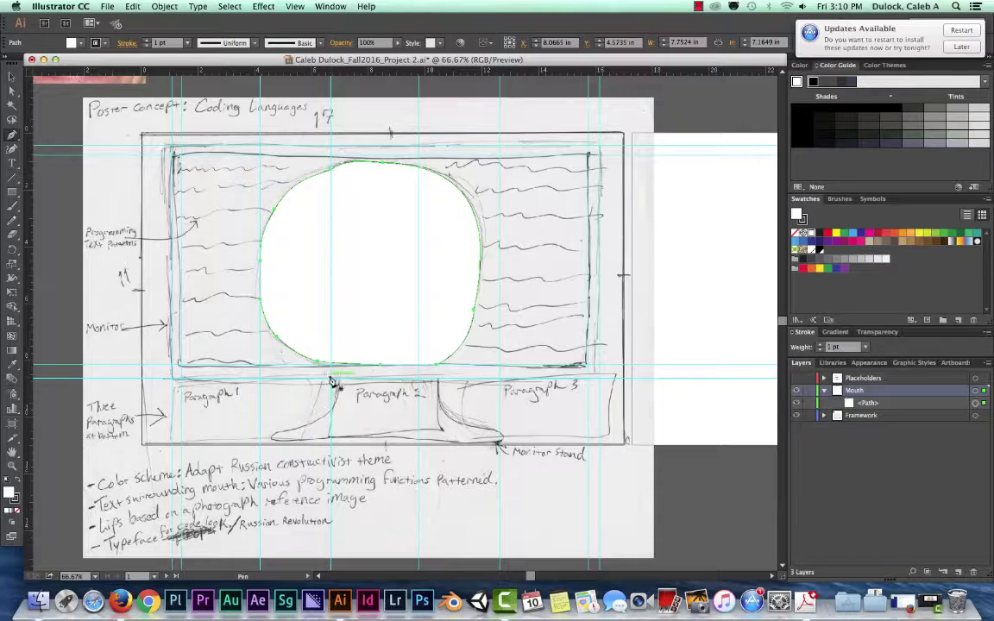
scroll(327, 395, "down", 3)
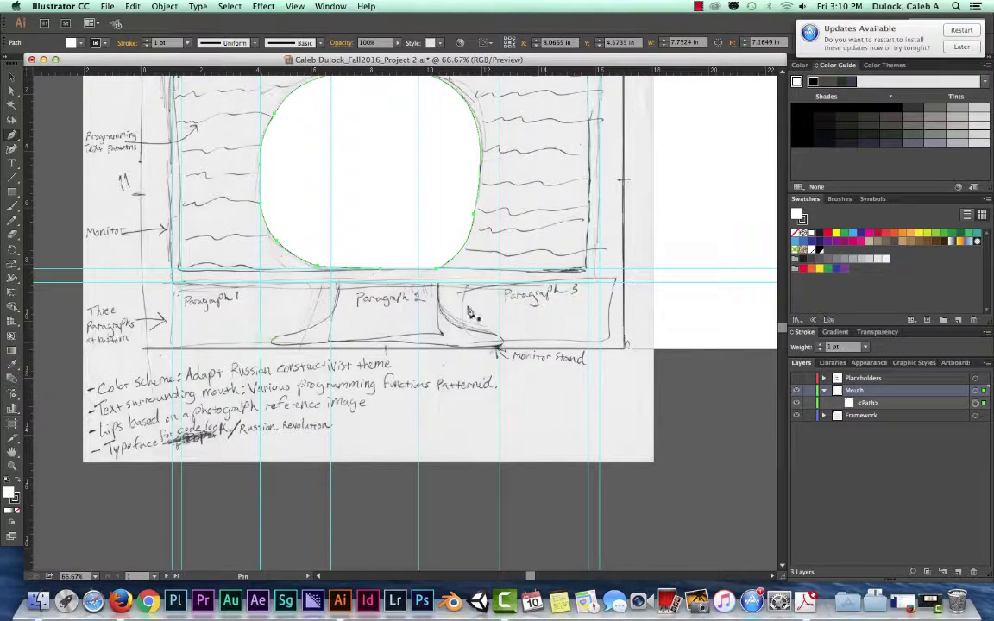
left_click(331, 284)
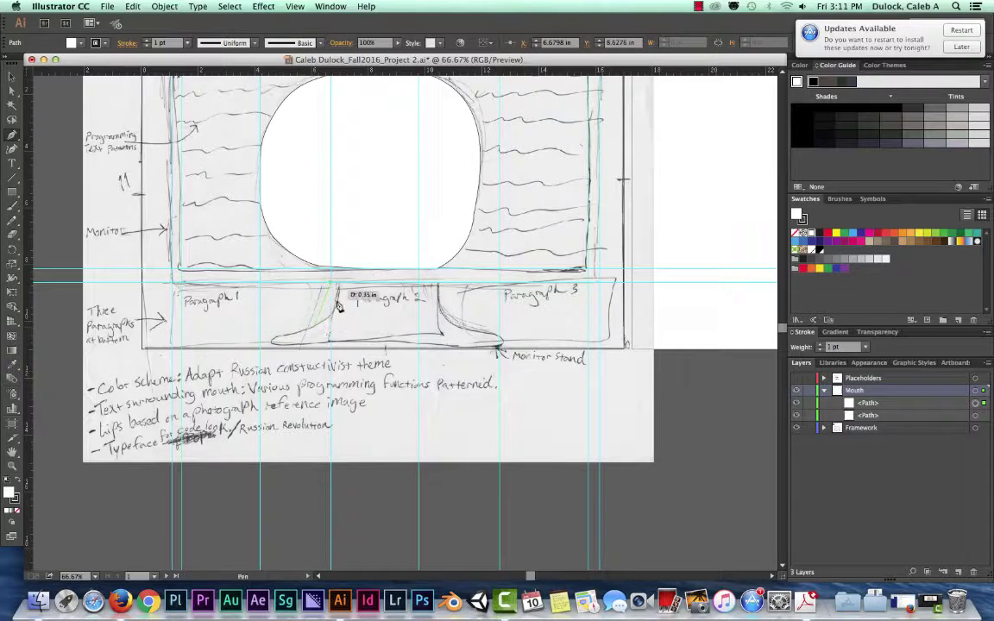
left_click(259, 345)
left_click_drag(259, 345, 250, 344)
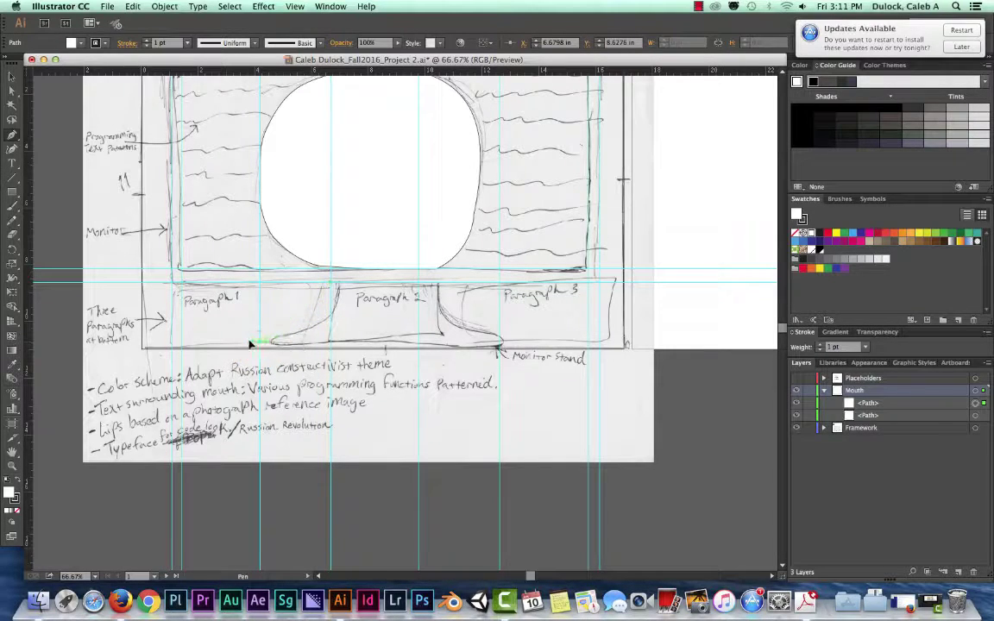
left_click(191, 348)
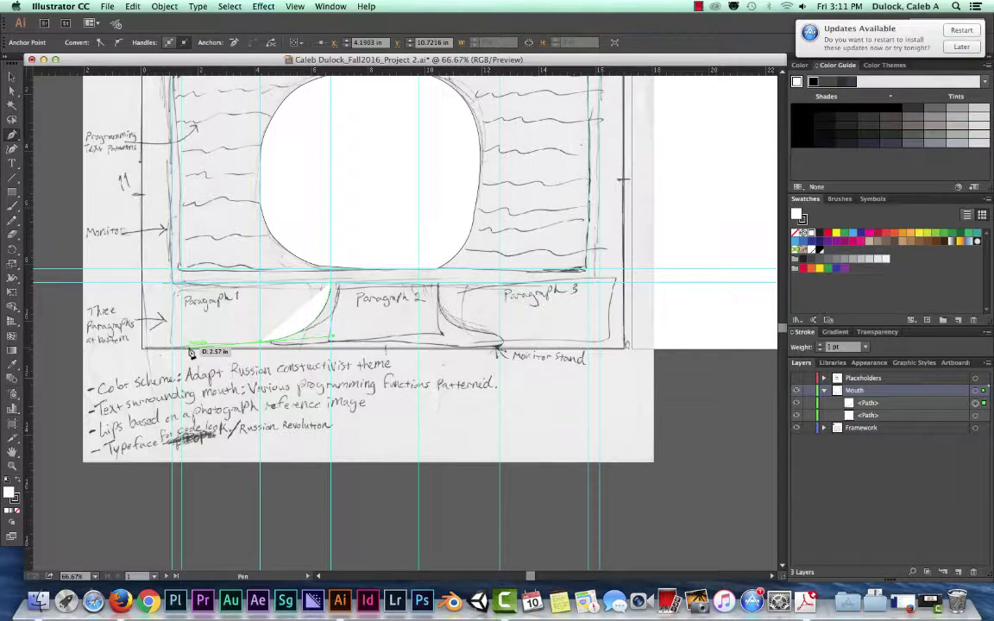
- Continue the stand's outline along the base and up the curved right side, closing it at the starting anchor
left_click_drag(191, 351, 501, 348)
left_click_drag(501, 349, 488, 338)
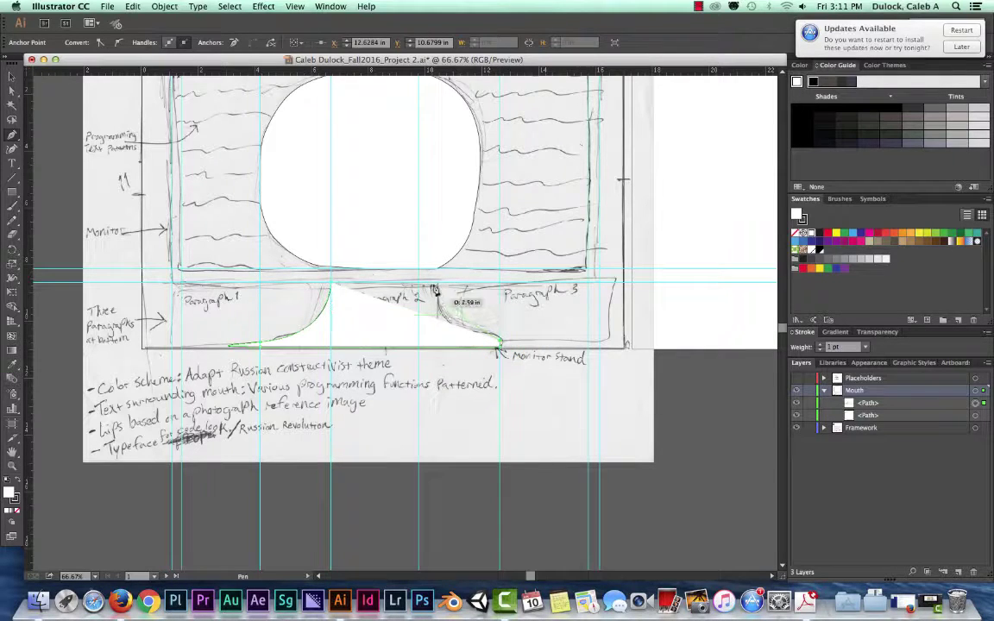
left_click(418, 286)
left_click_drag(418, 287, 419, 226)
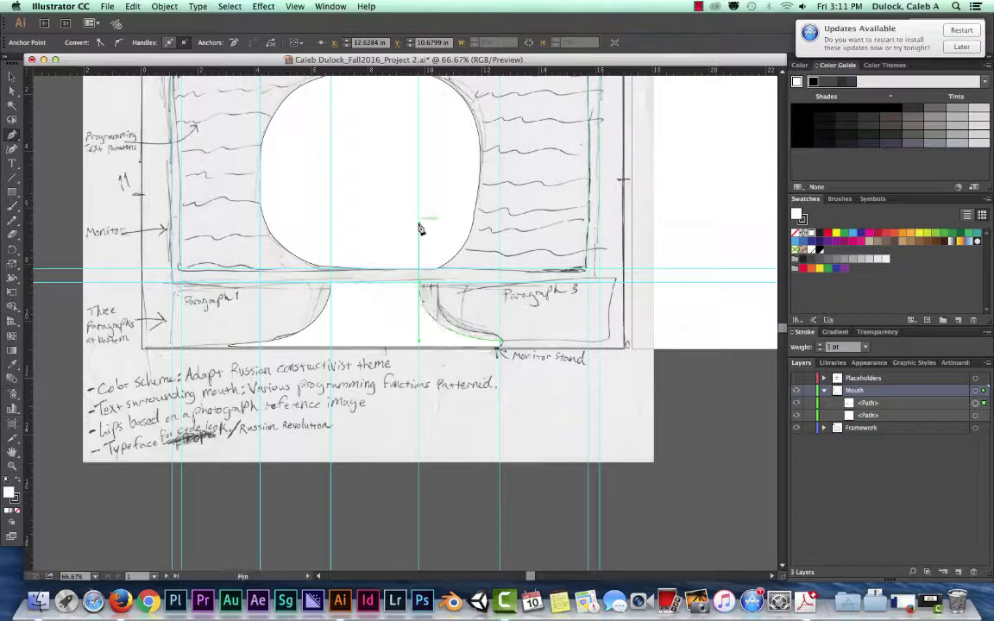
left_click(332, 287)
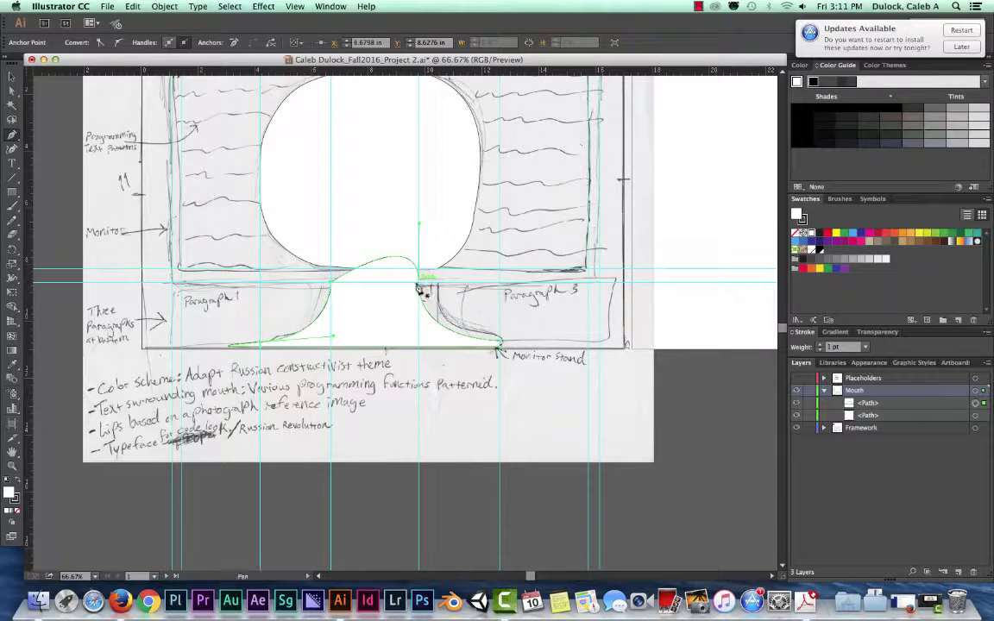
- Straighten the stand's top edge by converting its top-right anchor to a corner, and re-curve the right side with the Anchor Point tool
left_click(12, 80)
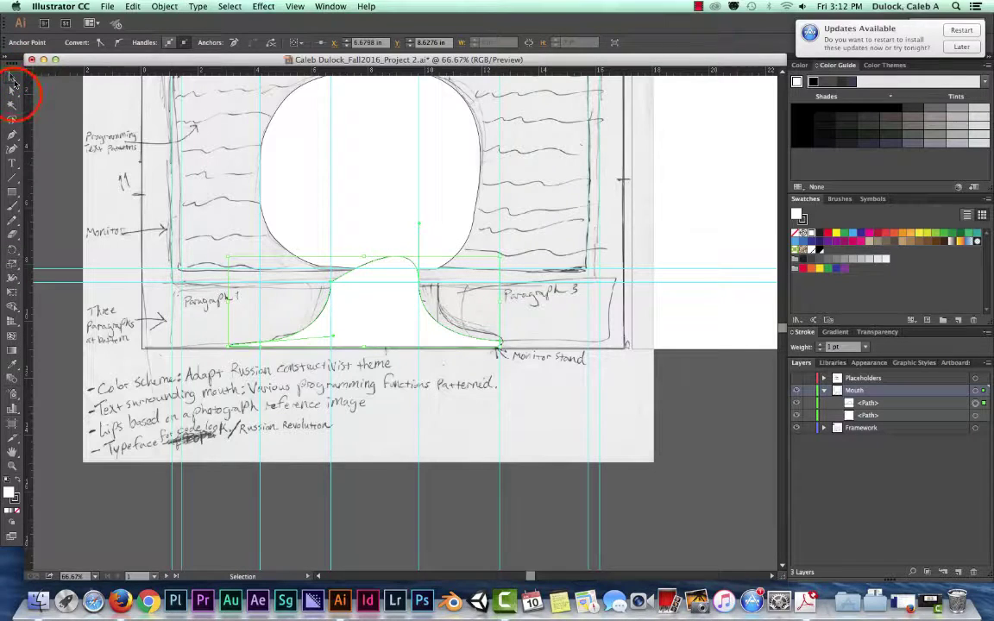
left_click_drag(12, 135, 63, 179)
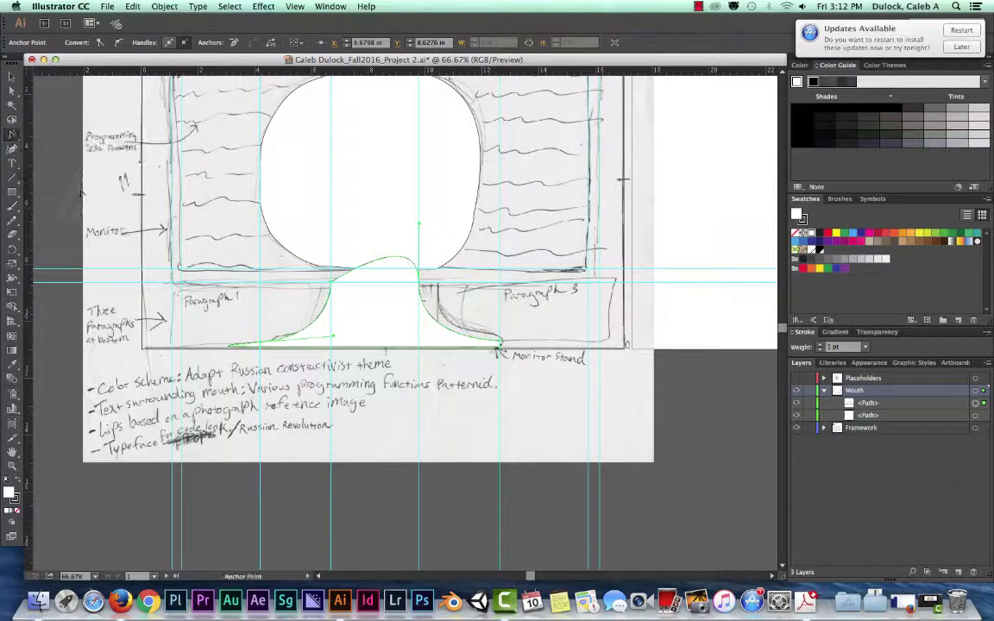
left_click(420, 279)
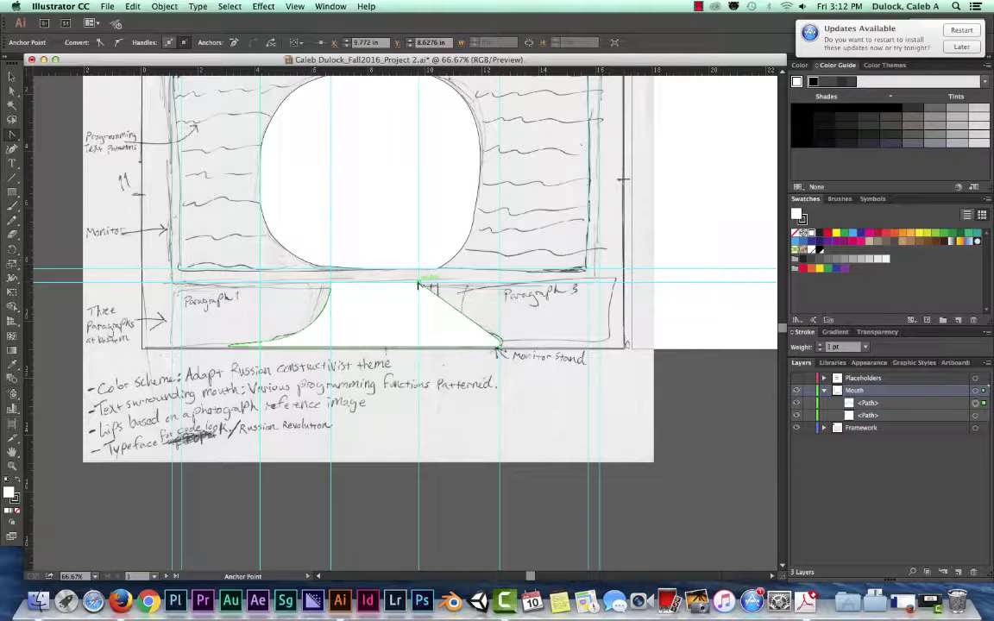
left_click_drag(419, 283, 418, 335)
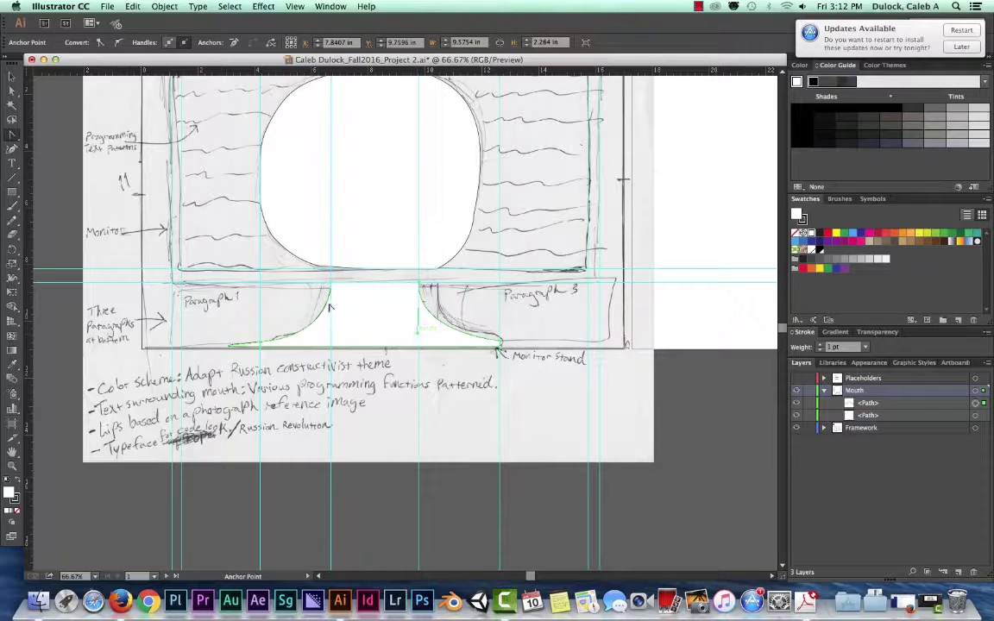
- Convert the monitor stand's lower-left anchor to a corner and re-curve its left side along the sketch with the Anchor Point tool
left_click_drag(260, 343, 260, 343)
mouse_move(328, 280)
left_mouse_down()
mouse_move(318, 263)
mouse_move(324, 283)
left_mouse_up()
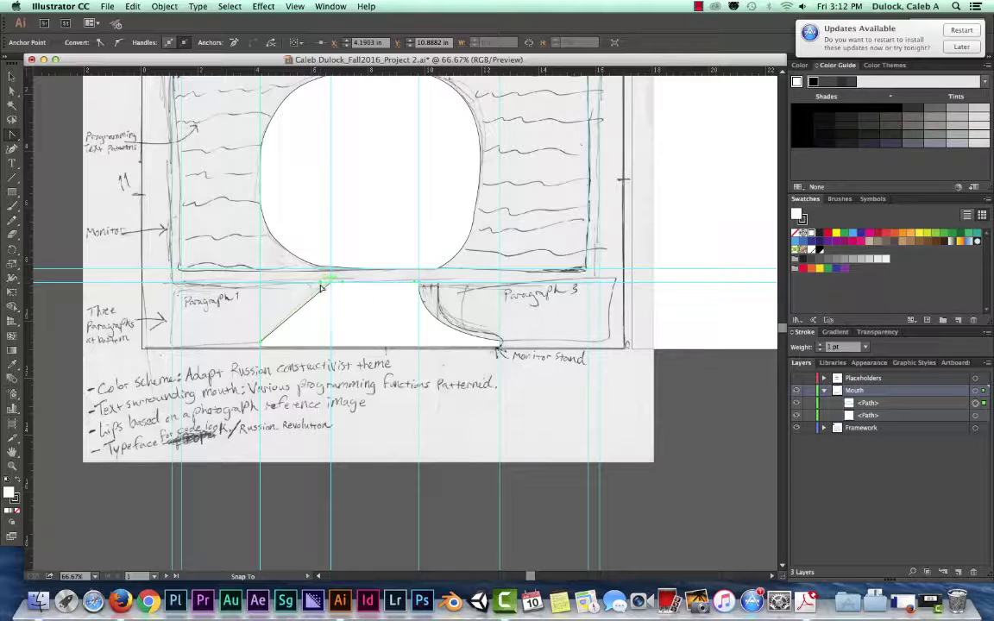
left_click(318, 283)
left_click(319, 286)
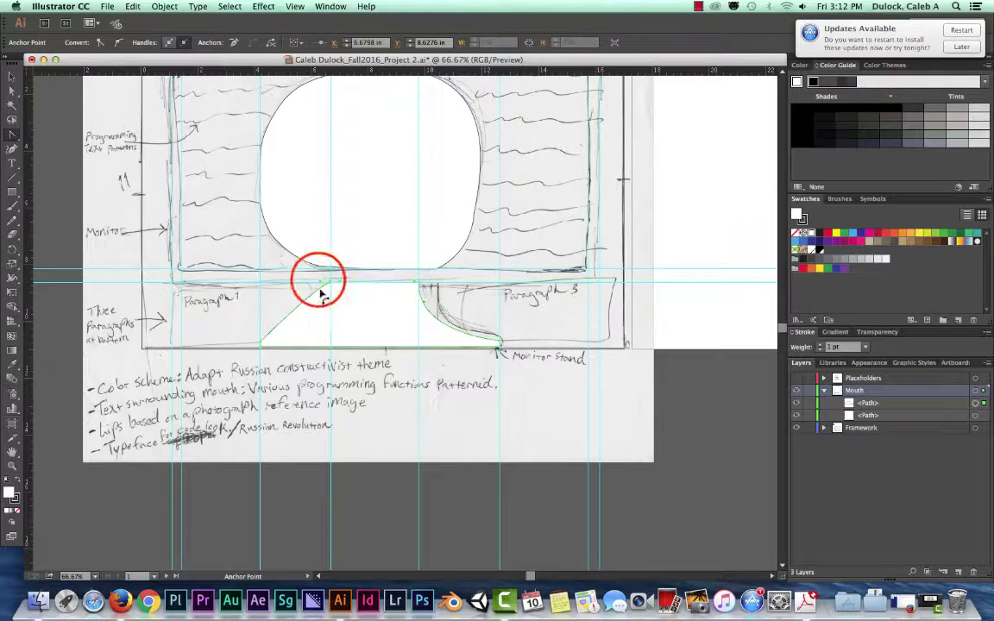
left_click(320, 283)
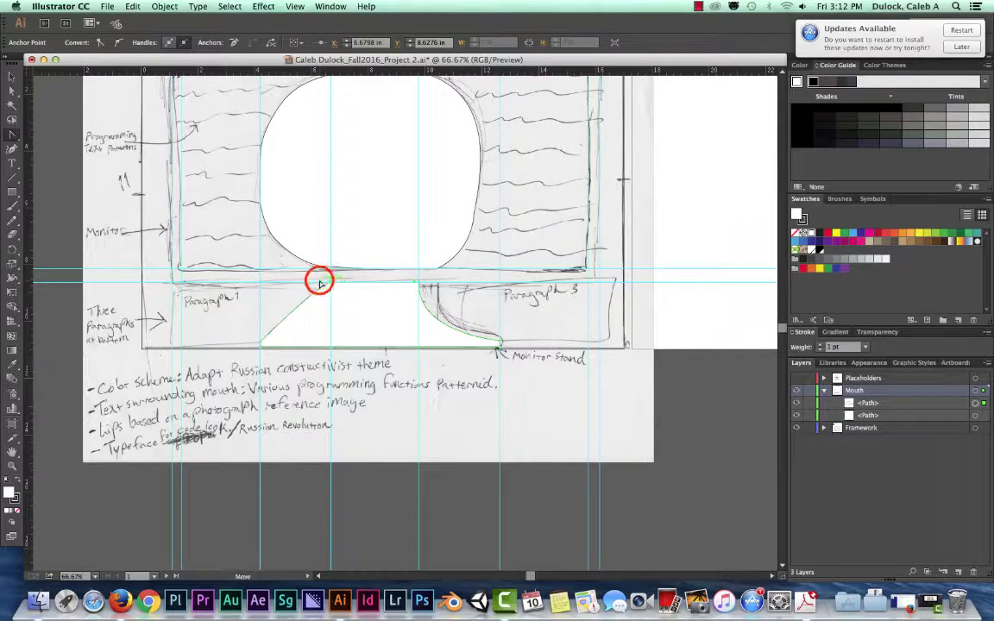
left_click_drag(320, 283, 332, 341)
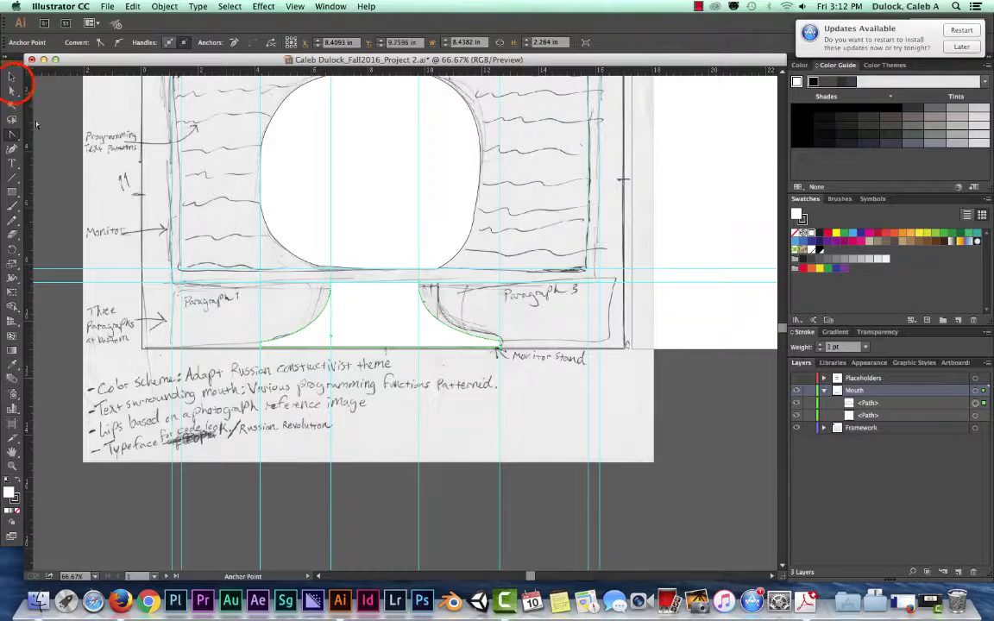
- Select the mouth outline and examine which paths the Mouth layer contains
left_click(12, 76)
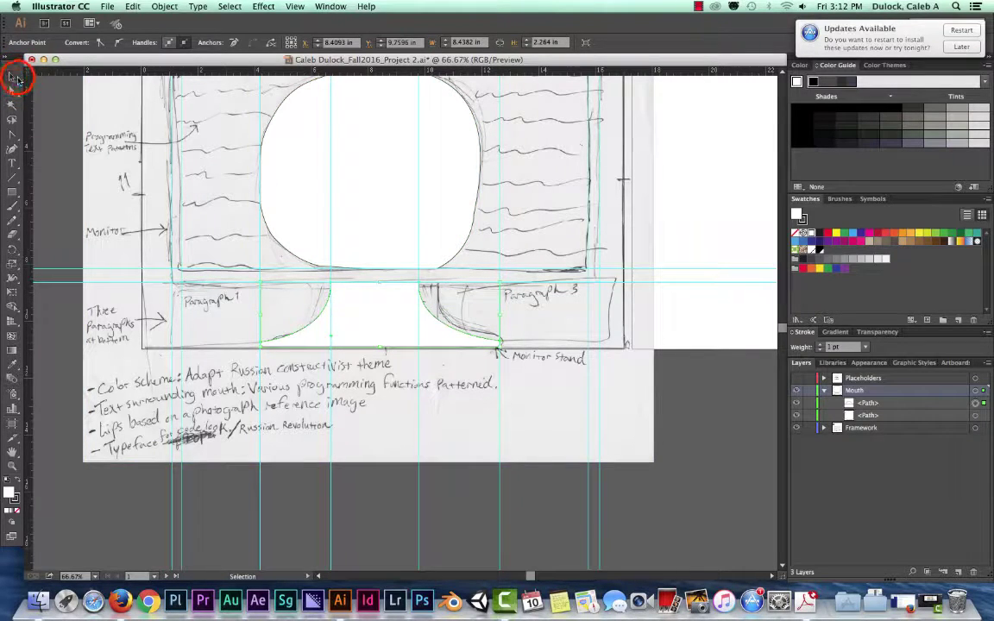
left_click(418, 228)
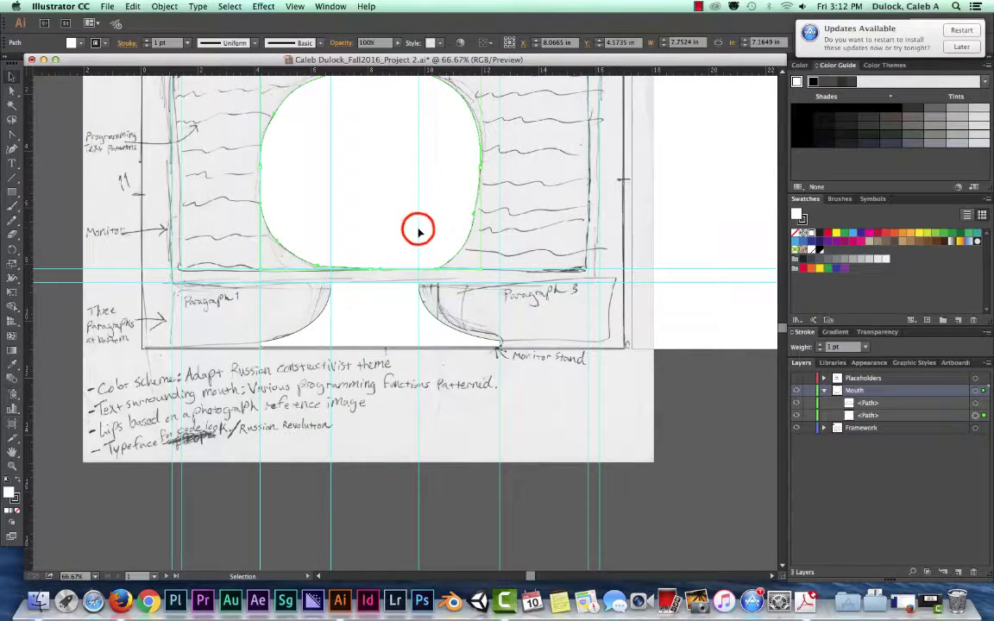
mouse_move(418, 483)
left_mouse_down()
mouse_move(440, 480)
mouse_move(417, 483)
left_mouse_up()
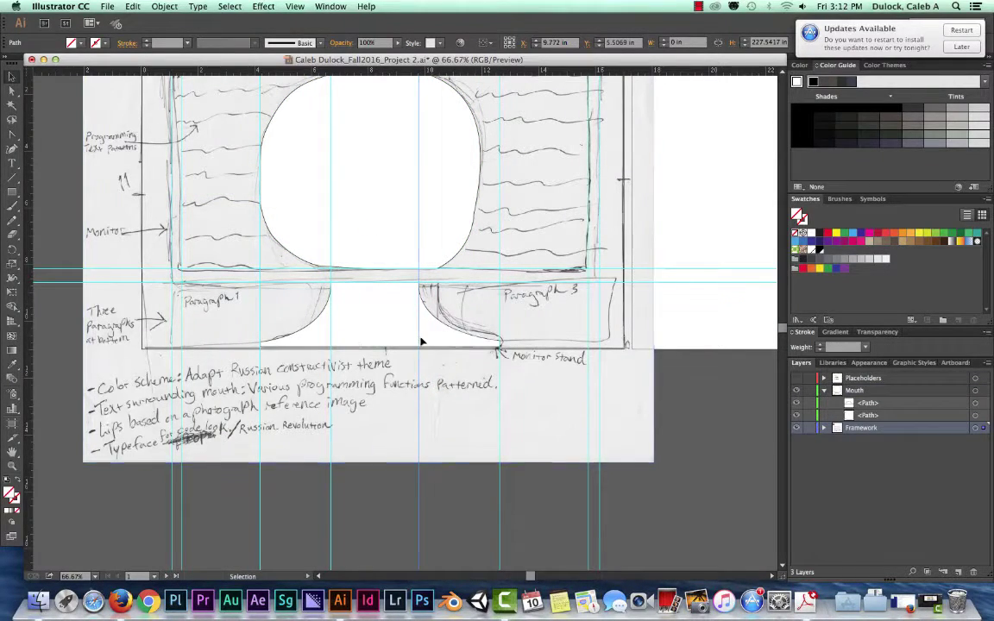
scroll(376, 307, "up", 3)
scroll(376, 307, "up", 2)
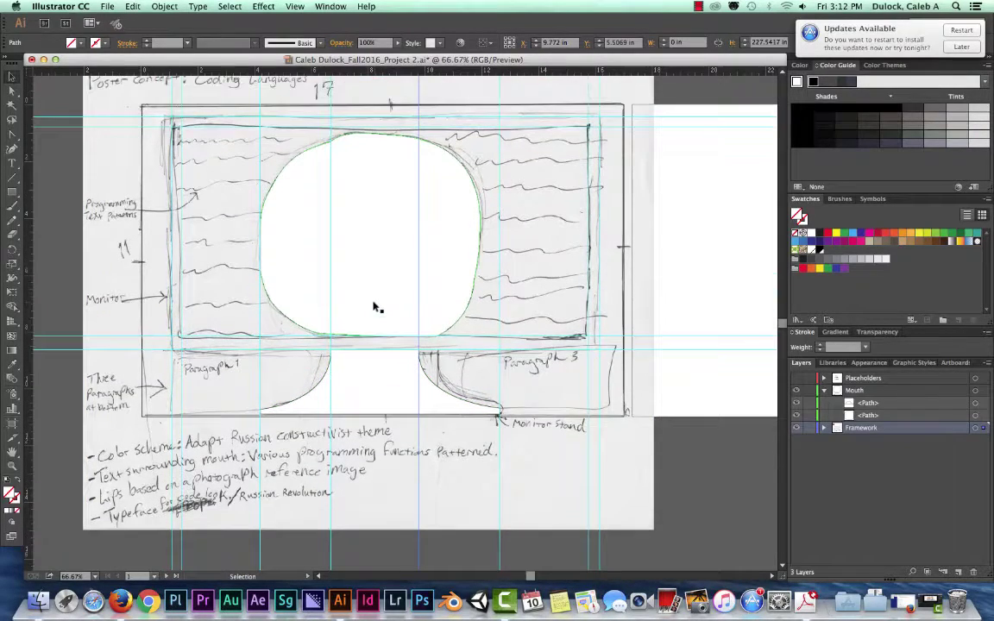
scroll(345, 333, "up", 1)
left_click(332, 141)
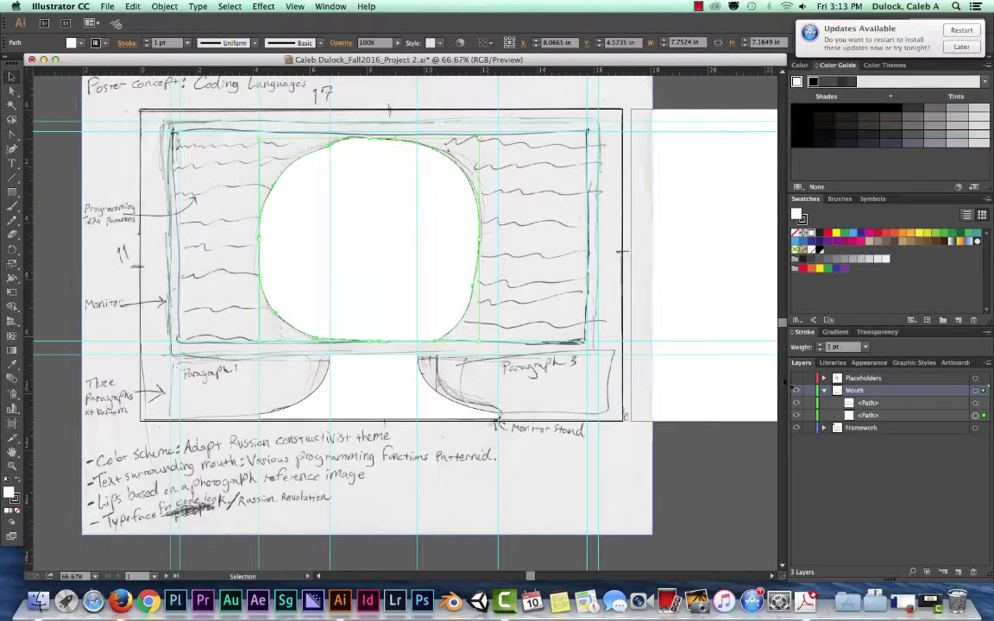
left_click(825, 393)
left_click(824, 392)
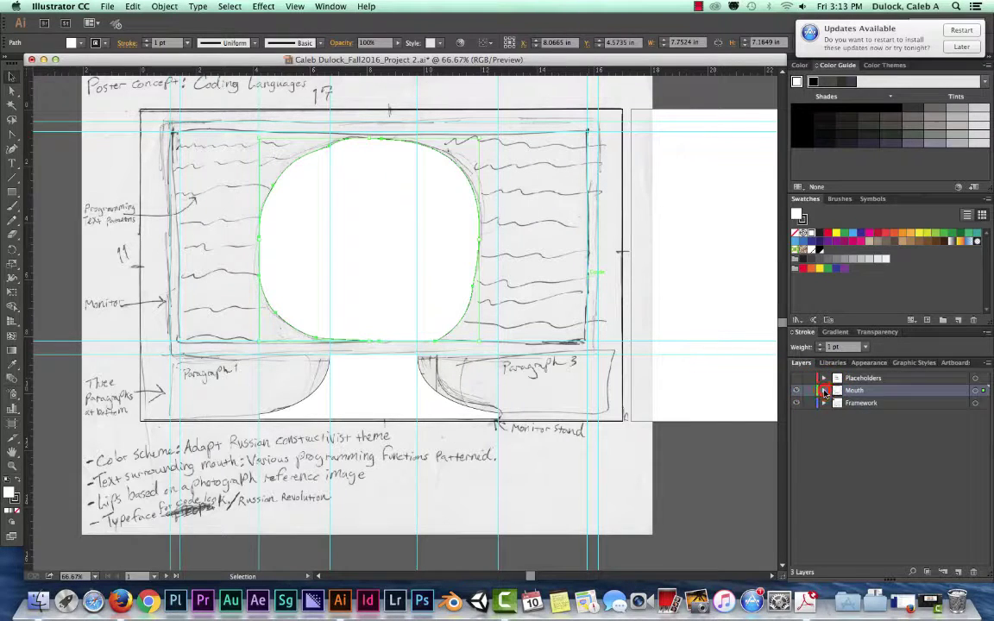
left_click(822, 390)
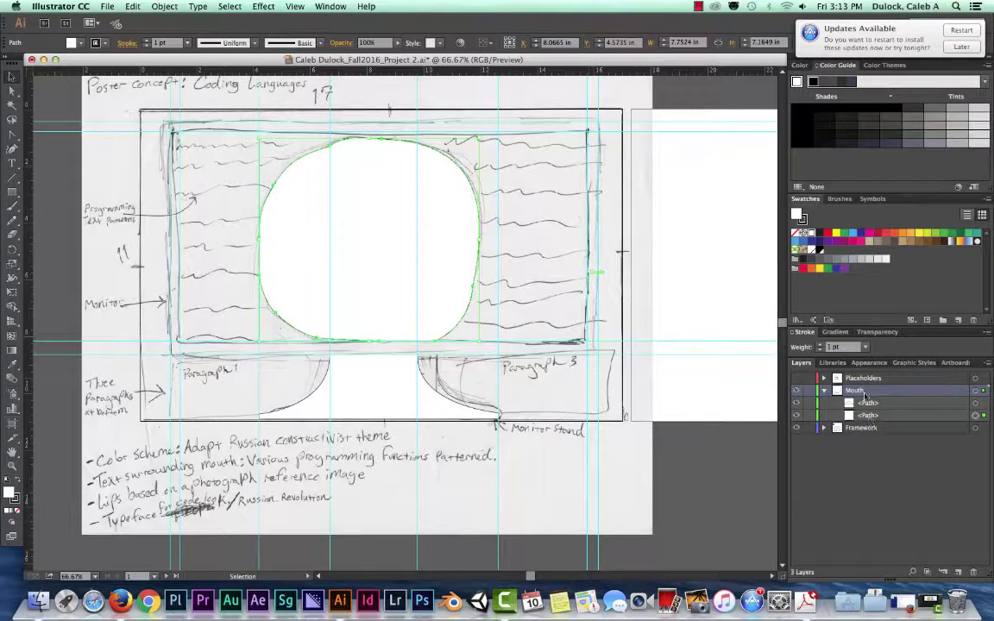
- Select the monitor stand's path and add a new layer named Computer above the Mouth layer
left_click(422, 377)
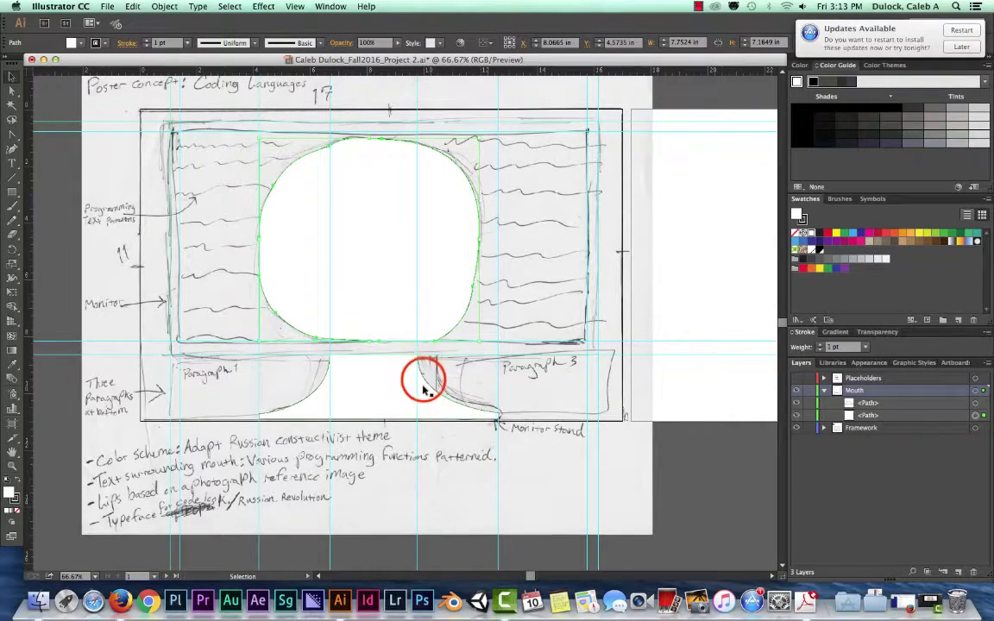
left_click(867, 405)
left_click_drag(869, 388, 875, 407)
left_click(876, 416)
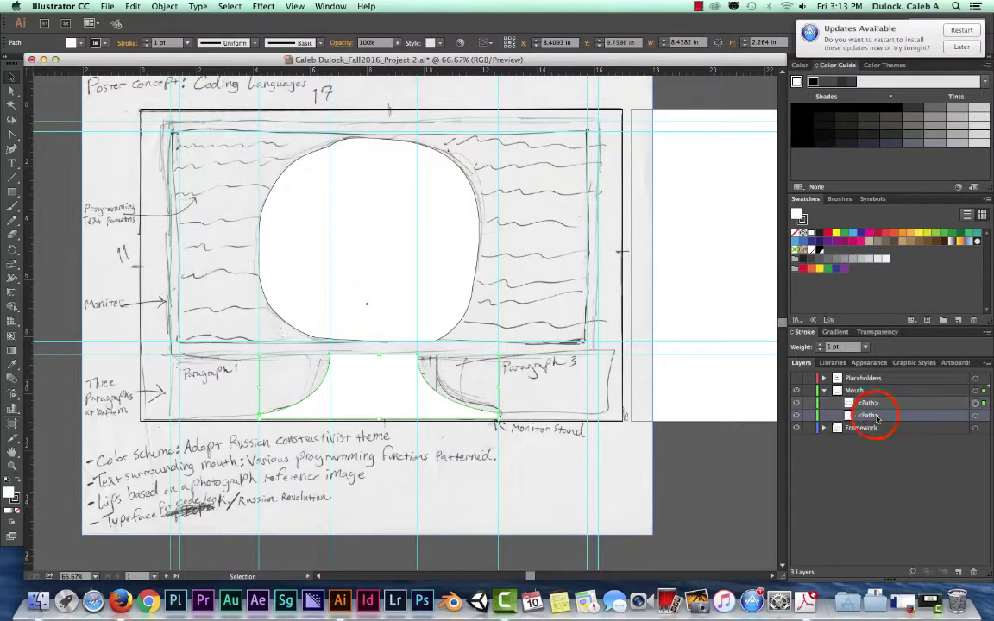
left_click(957, 572)
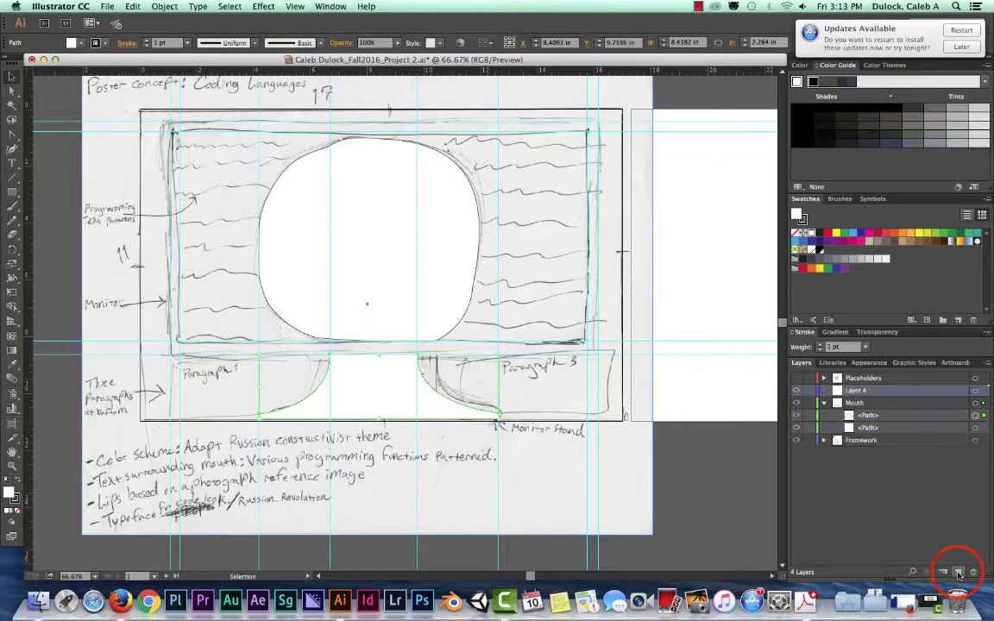
double_click(857, 391)
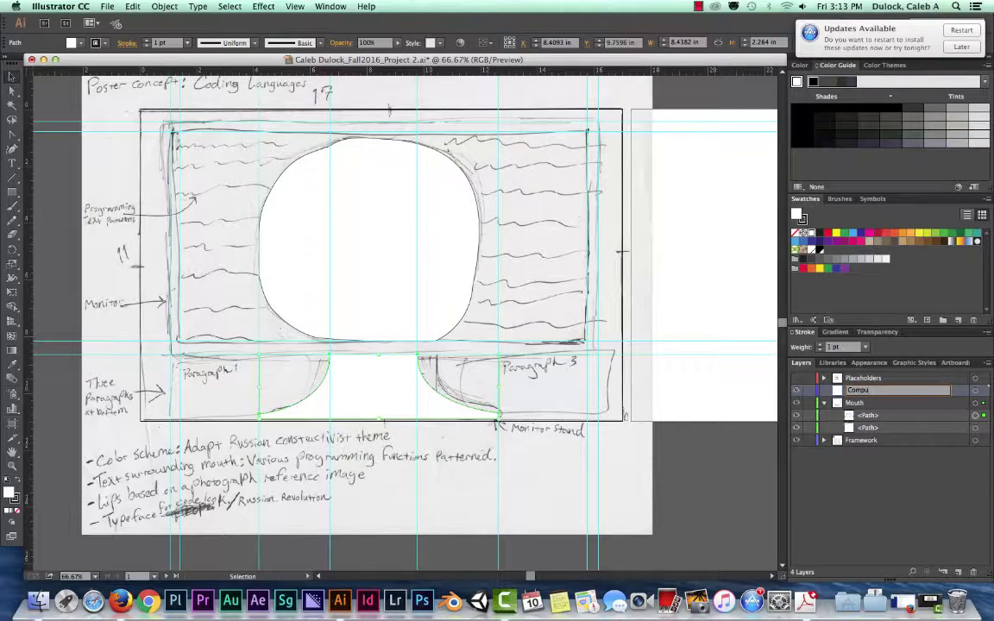
type("Computer")
- Move the monitor stand's path from the Mouth layer into the Computer layer and collapse both layers
left_click(864, 415)
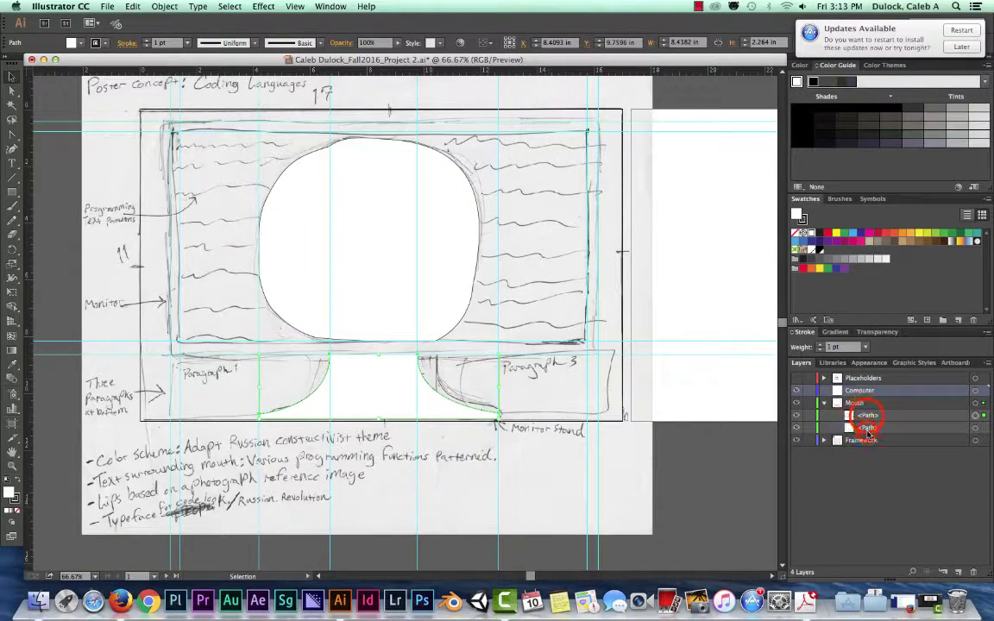
left_click(848, 416)
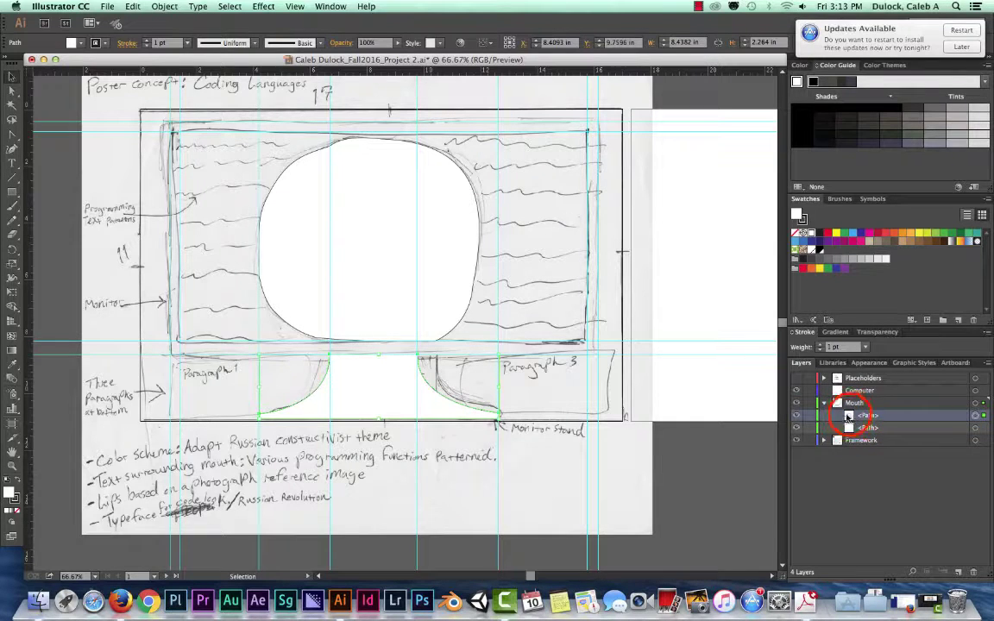
left_click_drag(847, 416, 852, 391)
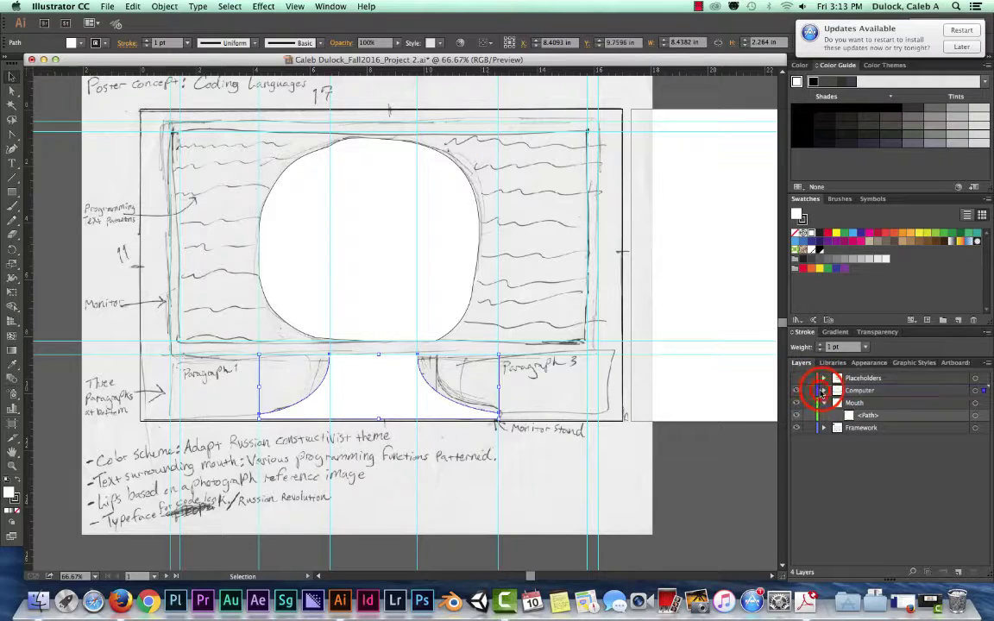
left_click(823, 391)
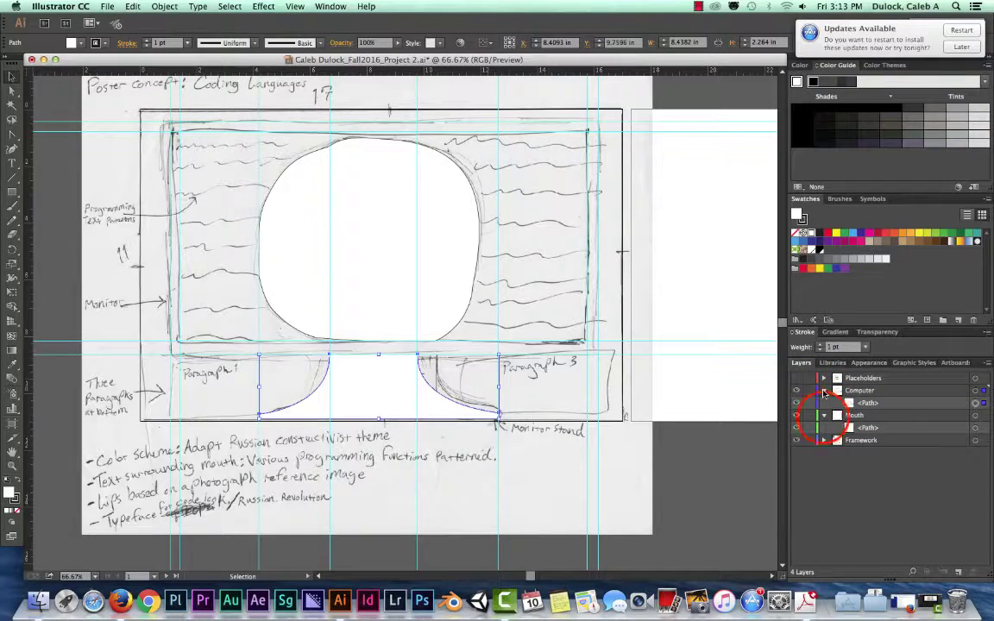
left_click(824, 416)
left_click(824, 391)
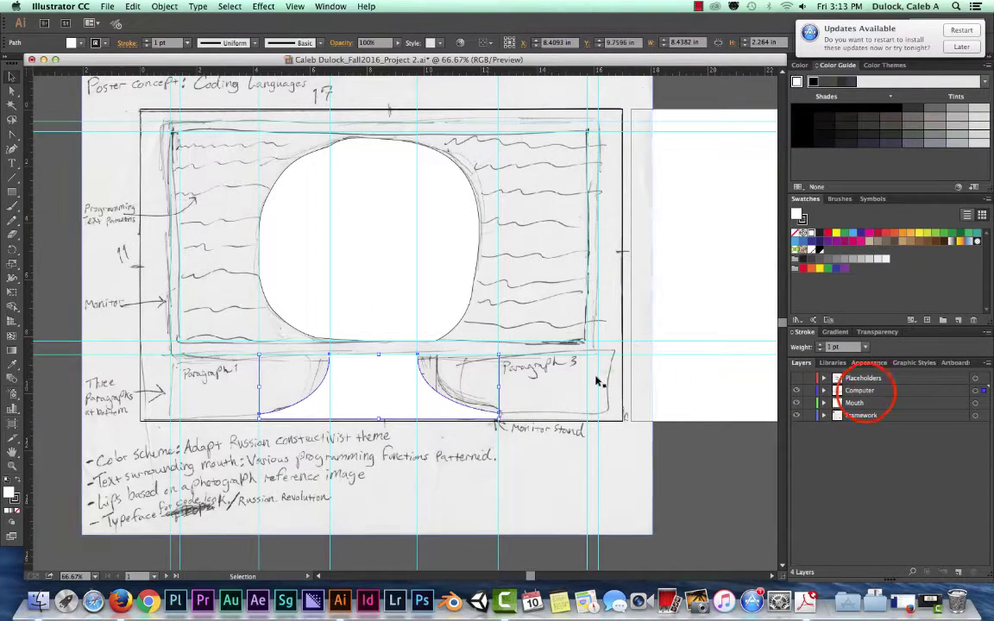
left_click(854, 402)
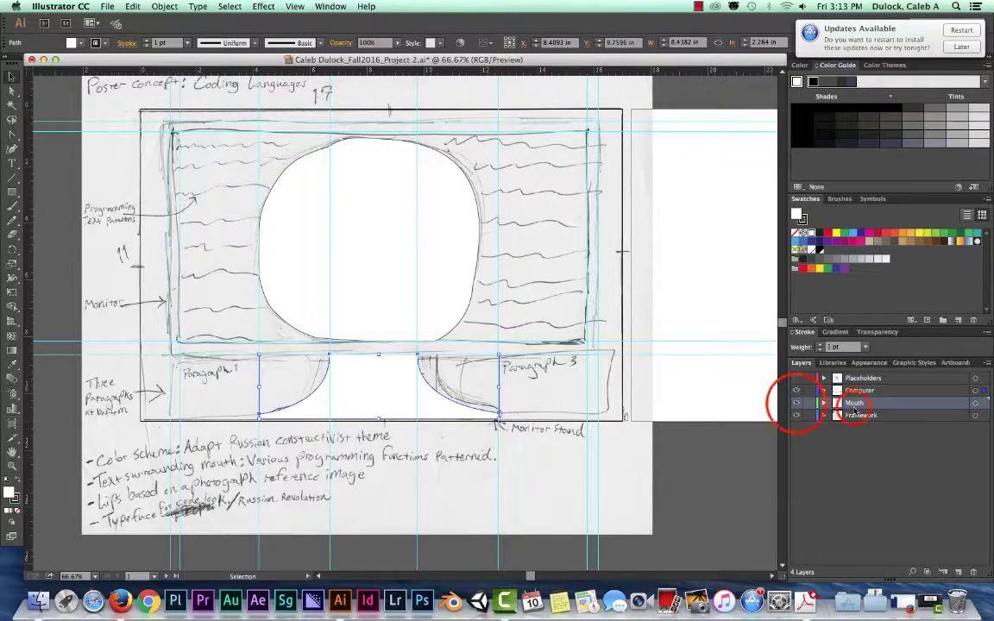
left_click(796, 404)
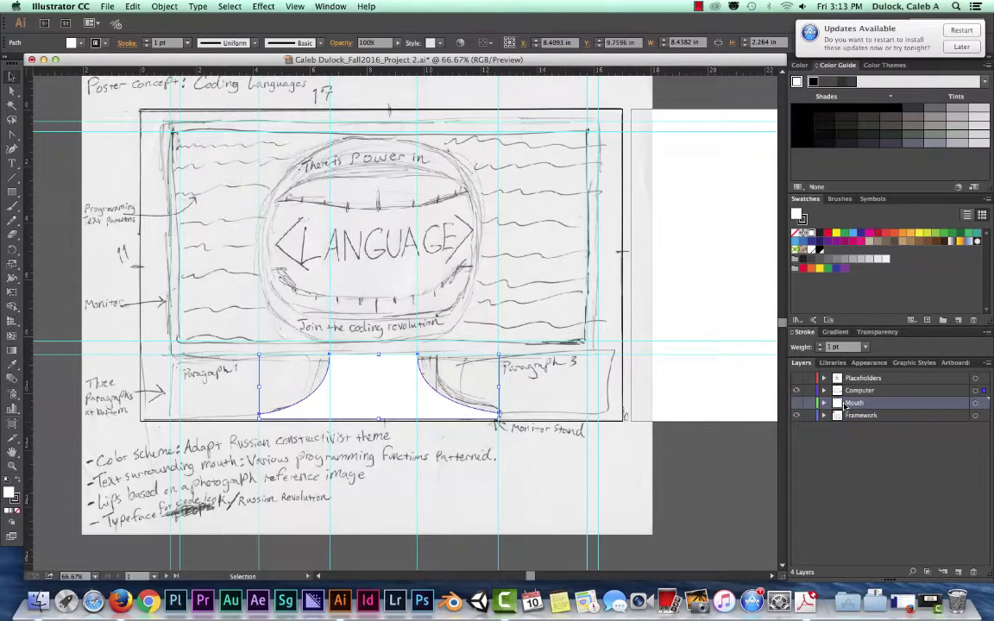
left_click(796, 404)
left_click(796, 404)
key("super+shift+a")
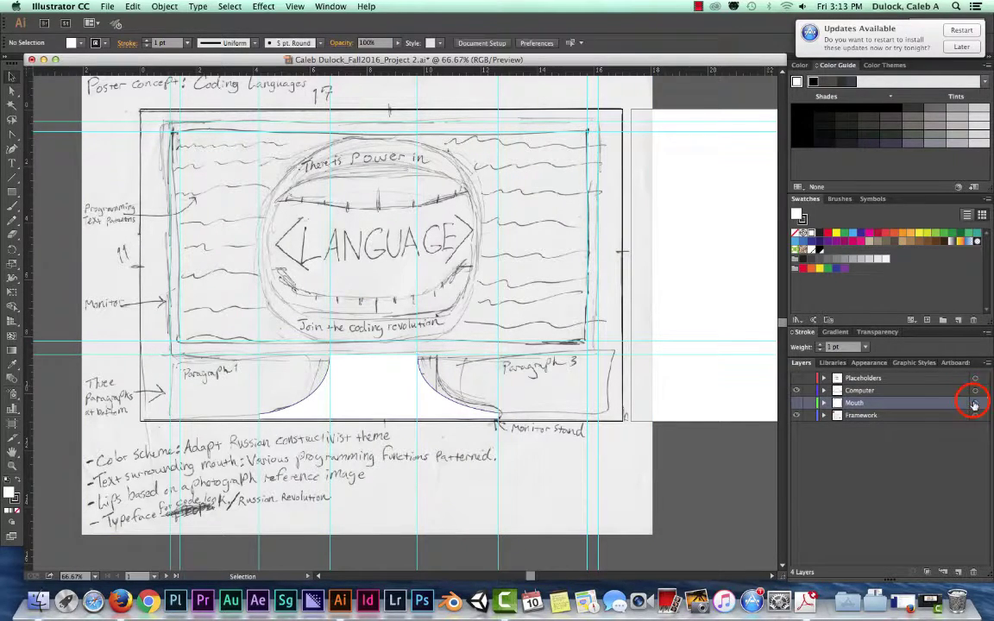
left_click(796, 403)
- Hide only the outer mouth path inside the Mouth layer and make the Mouth layer active for drawing
left_click(824, 402)
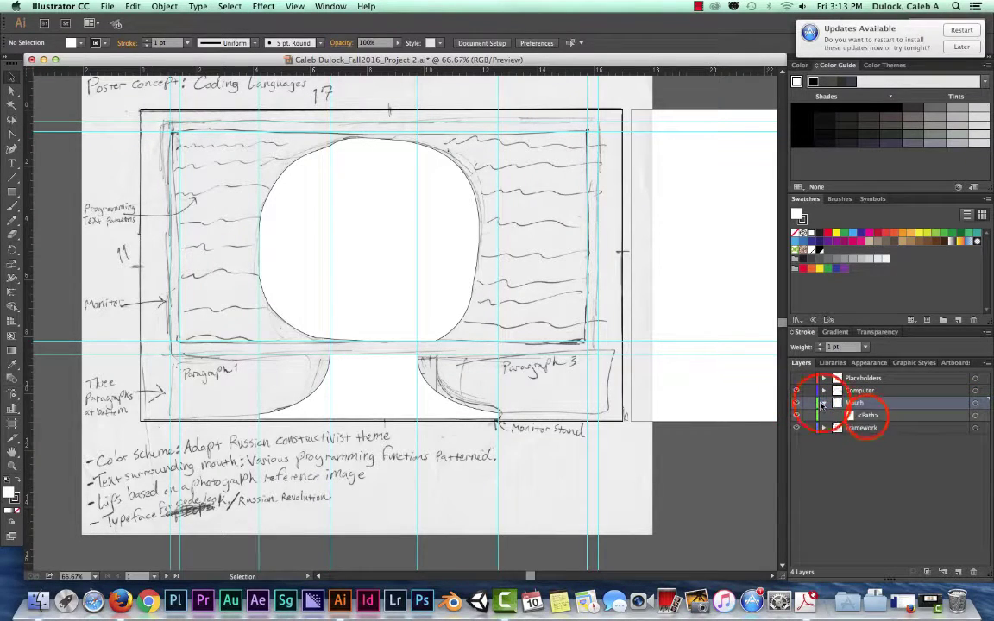
left_click(867, 416)
left_click(795, 415)
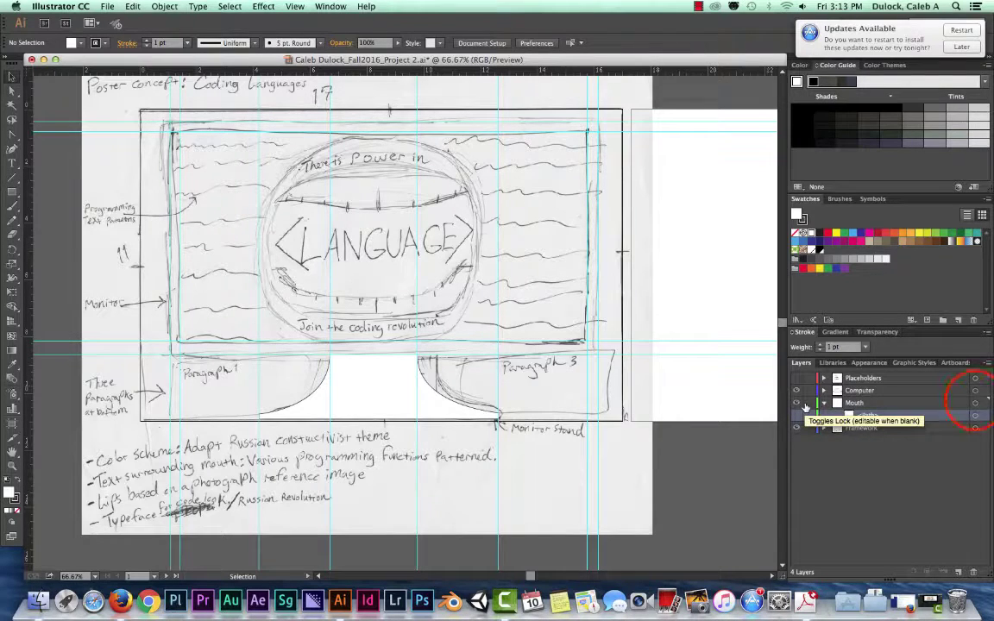
left_click(860, 403)
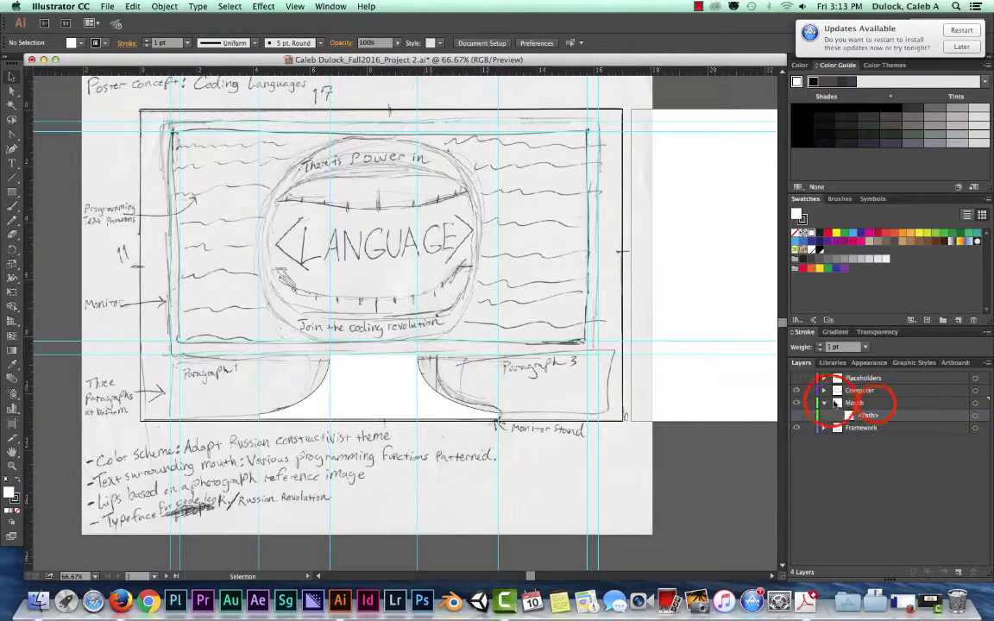
left_click(975, 403)
left_click(869, 407)
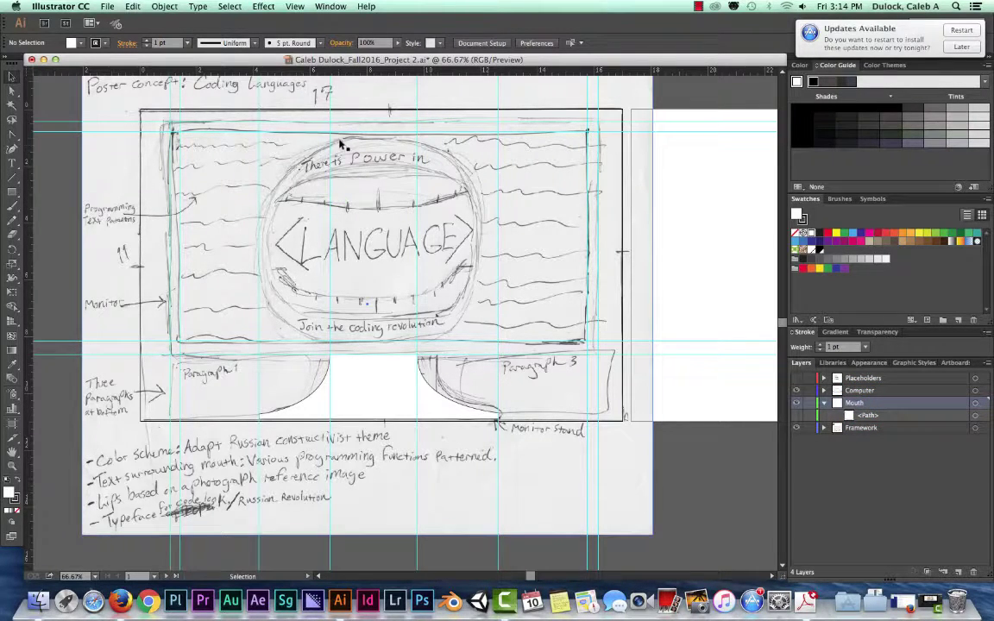
- Start the inner mouth outline with the Pen tool at the top centre and curve it counterclockwise to about X 4.51 in, Y 4.56 in
left_click(13, 135)
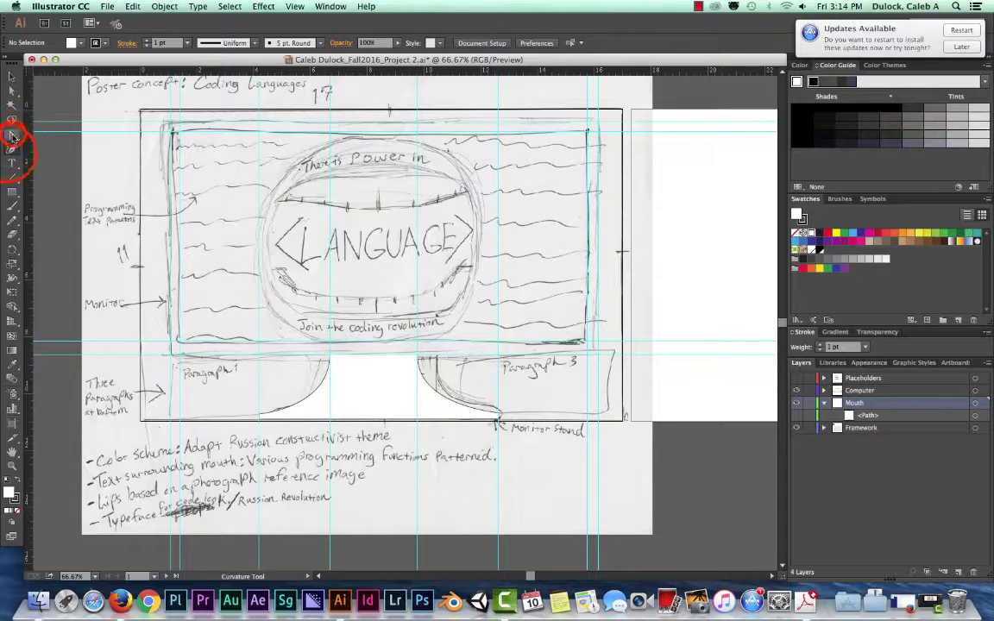
left_click(52, 135)
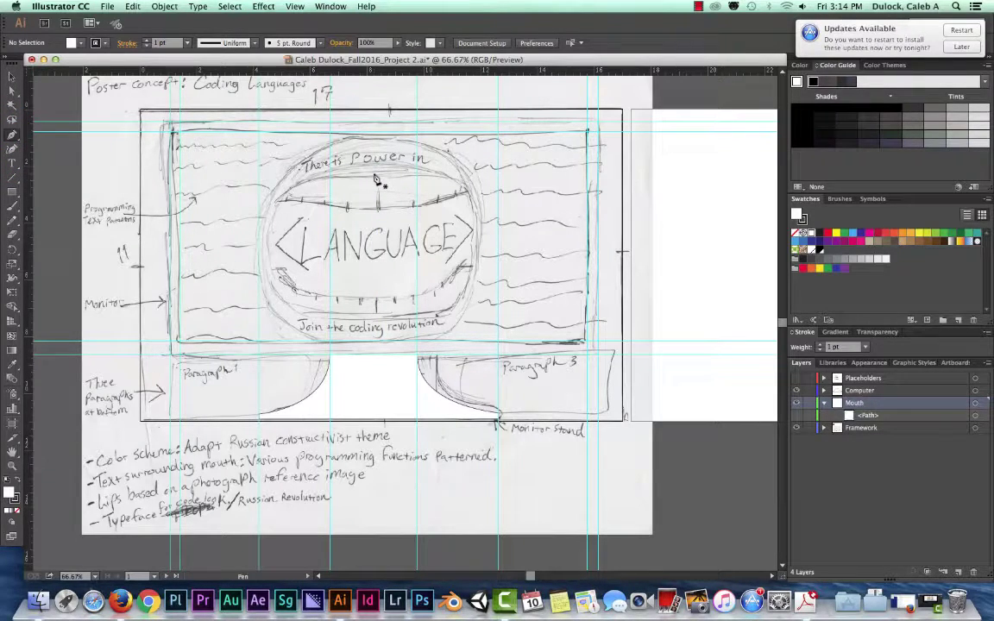
left_click(369, 176)
left_click(288, 190)
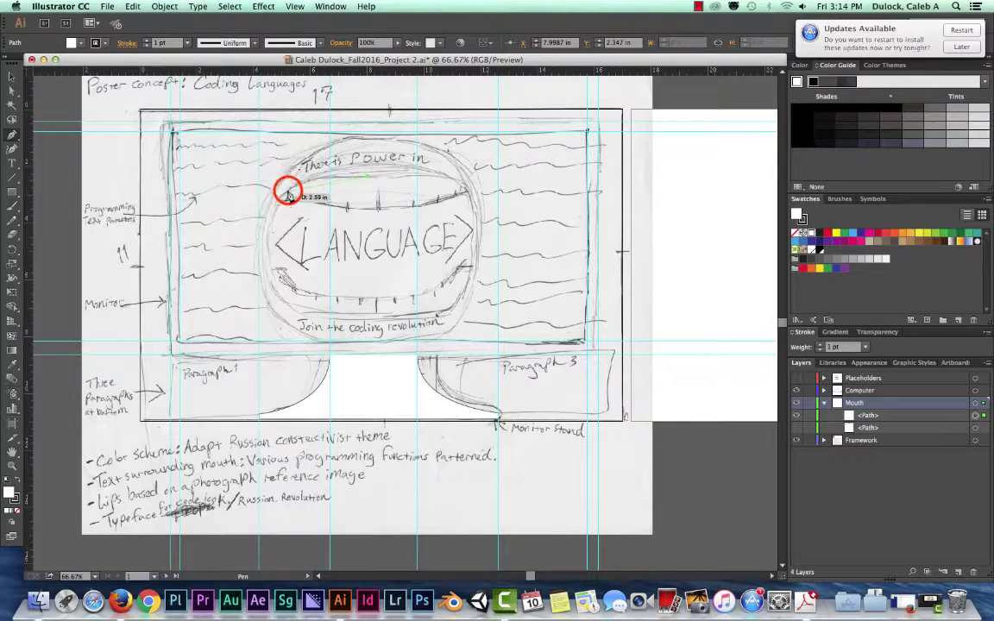
mouse_move(288, 191)
left_mouse_down()
mouse_move(267, 209)
mouse_move(278, 209)
left_mouse_up()
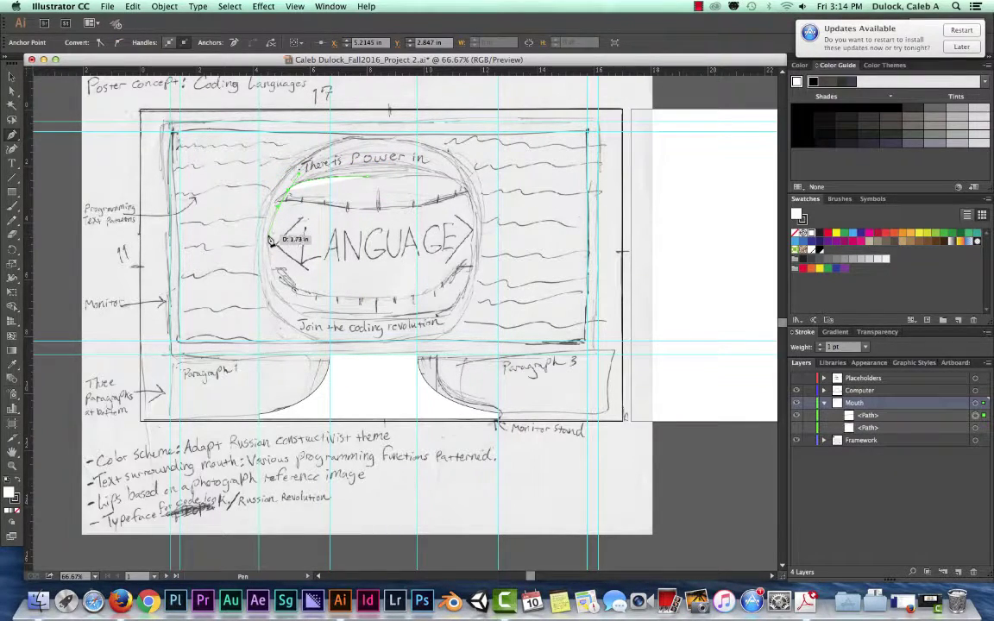
left_click(268, 240)
left_click_drag(267, 241, 269, 246)
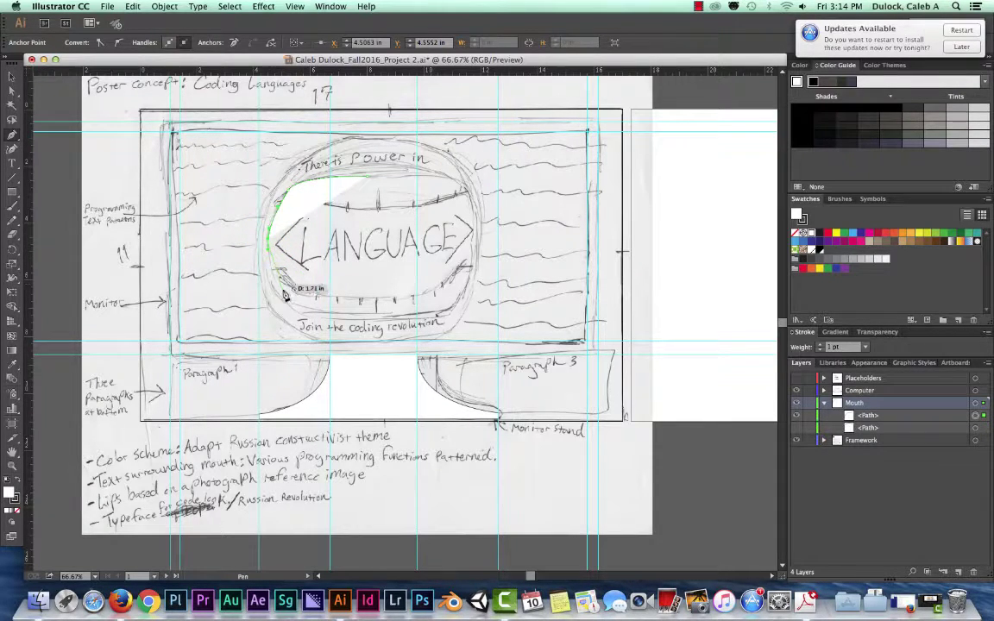
- Continue the inner mouth outline counterclockwise along the sketch's bottom and right curves and close it at top centre, about X 8 in, Y 2.35 in
left_click_drag(286, 301, 308, 320)
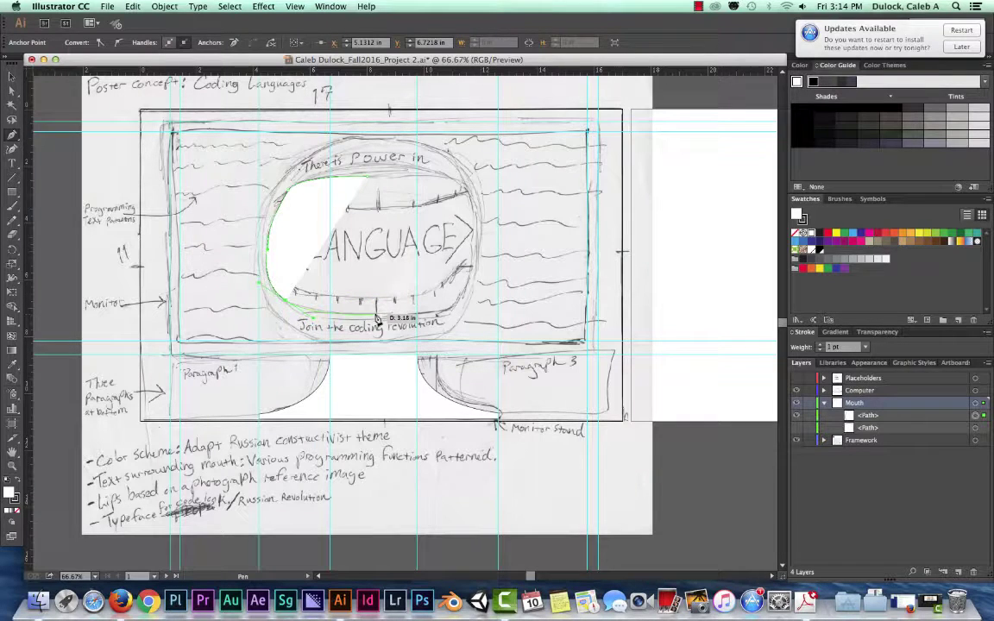
left_click_drag(376, 323, 374, 319)
left_click_drag(448, 319, 460, 301)
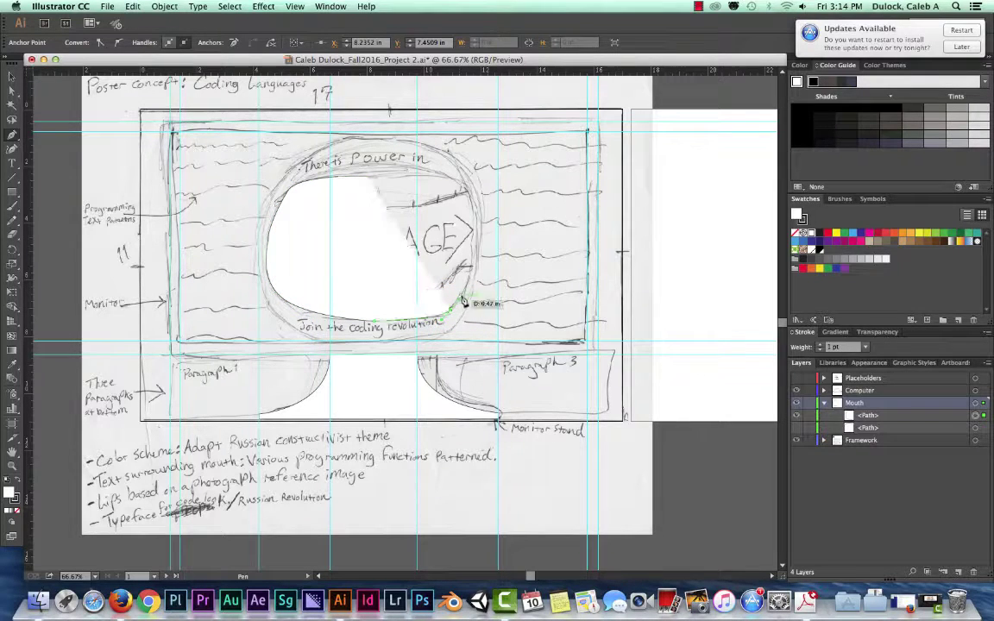
left_click(472, 244)
left_click_drag(476, 250, 473, 231)
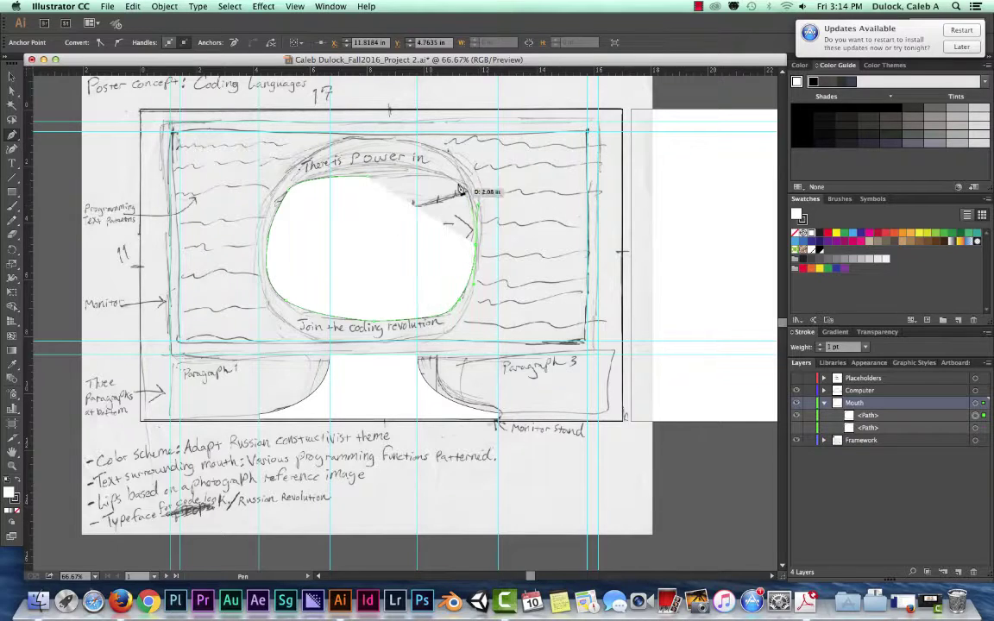
left_click_drag(444, 174, 372, 170)
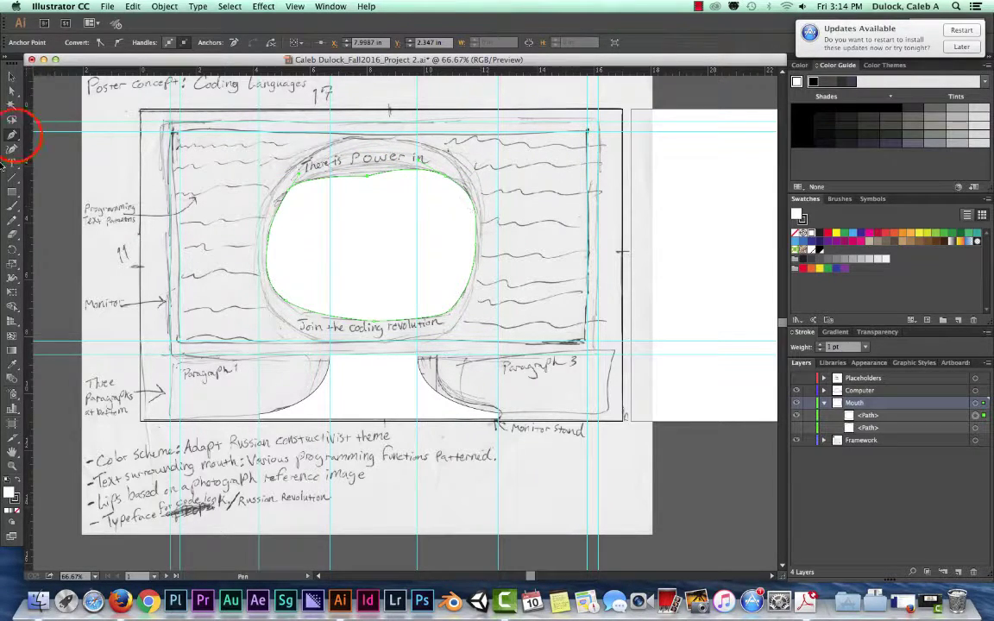
- Smooth the inner mouth's upper edge with Direct Selection, moving its top centre anchor to about X 8.41 in, Y 2.30 in
left_click(12, 135)
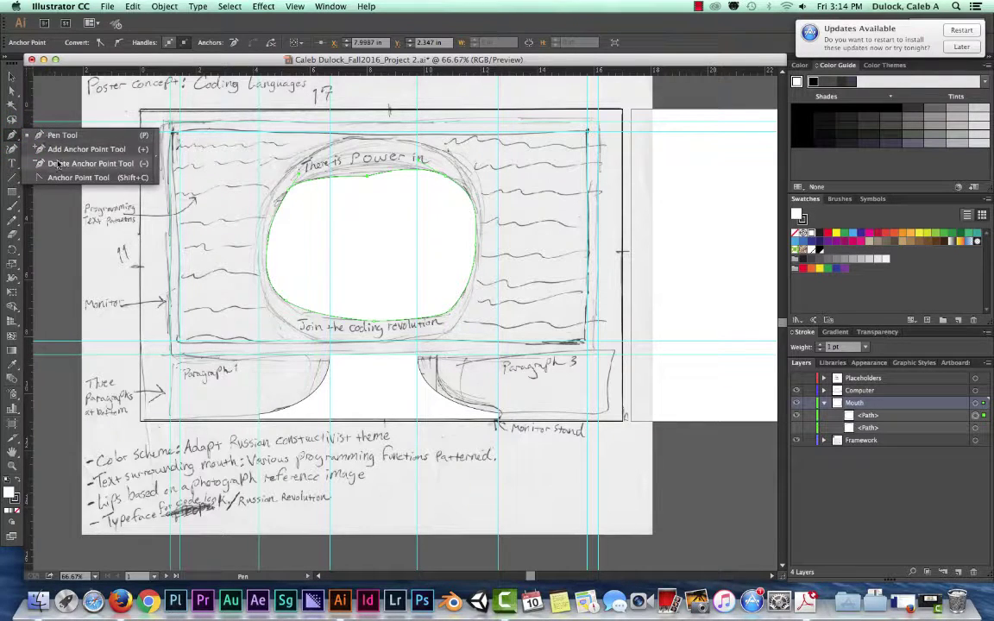
left_click(12, 90)
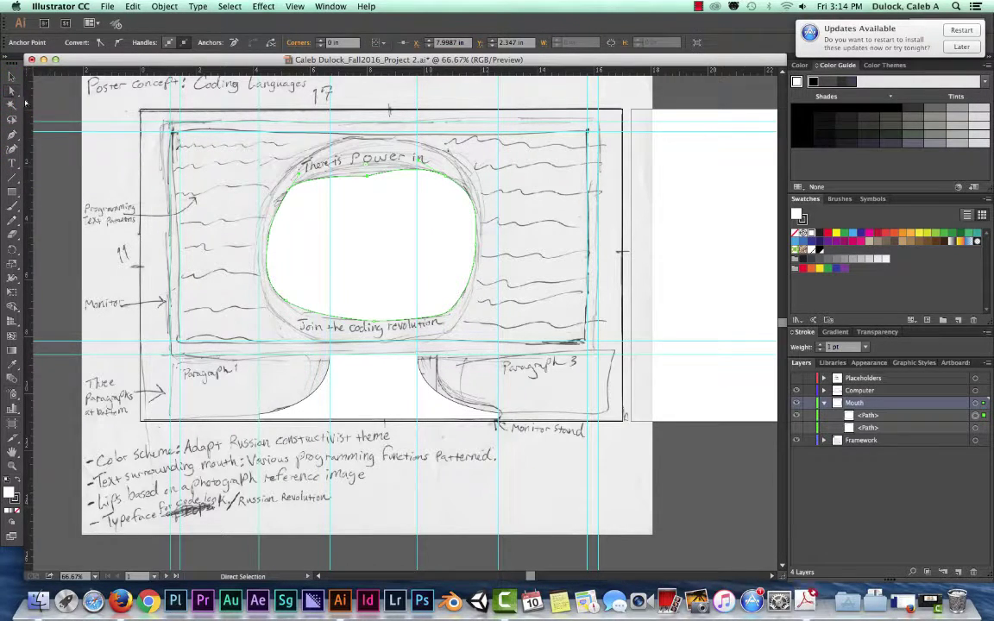
left_click_drag(441, 174, 455, 185)
left_click(368, 179)
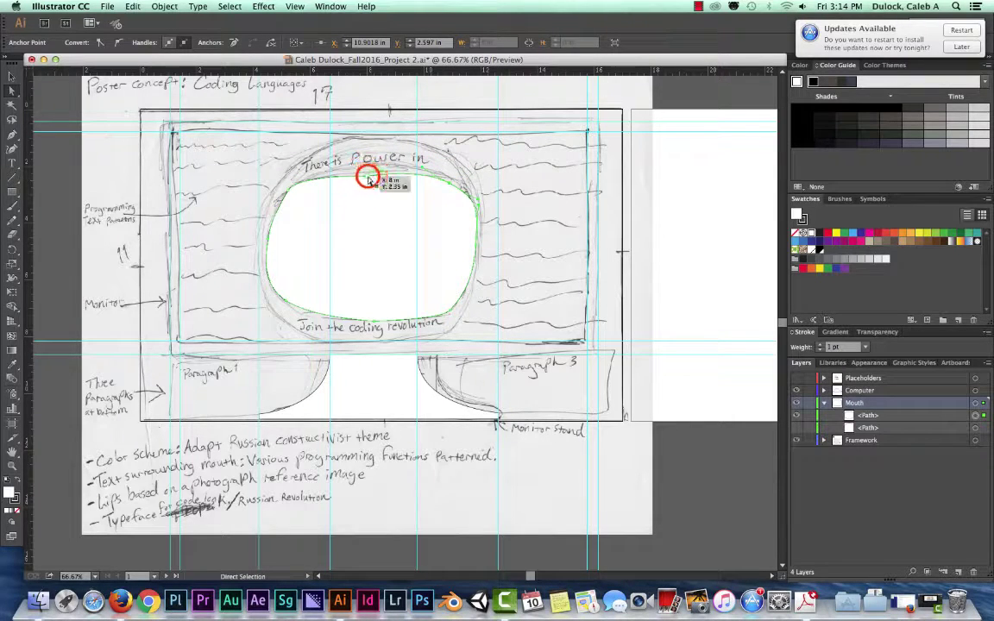
left_click_drag(368, 179, 395, 184)
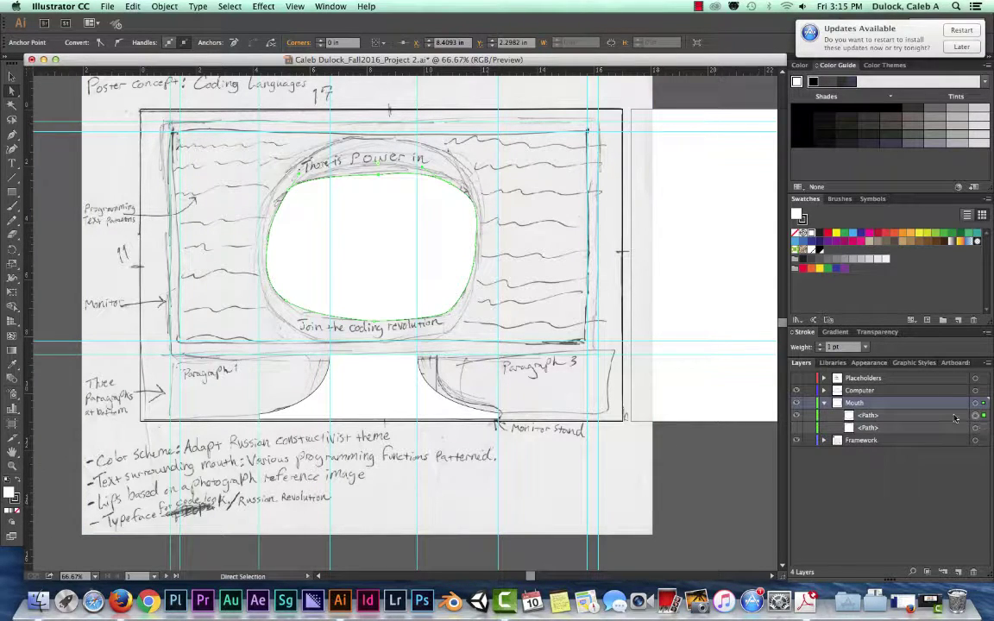
- Hide the inner mouth path and trace the upper teeth as a closed Pen shape starting at about X 4.78 in, Y 3.18 in
left_click(795, 415)
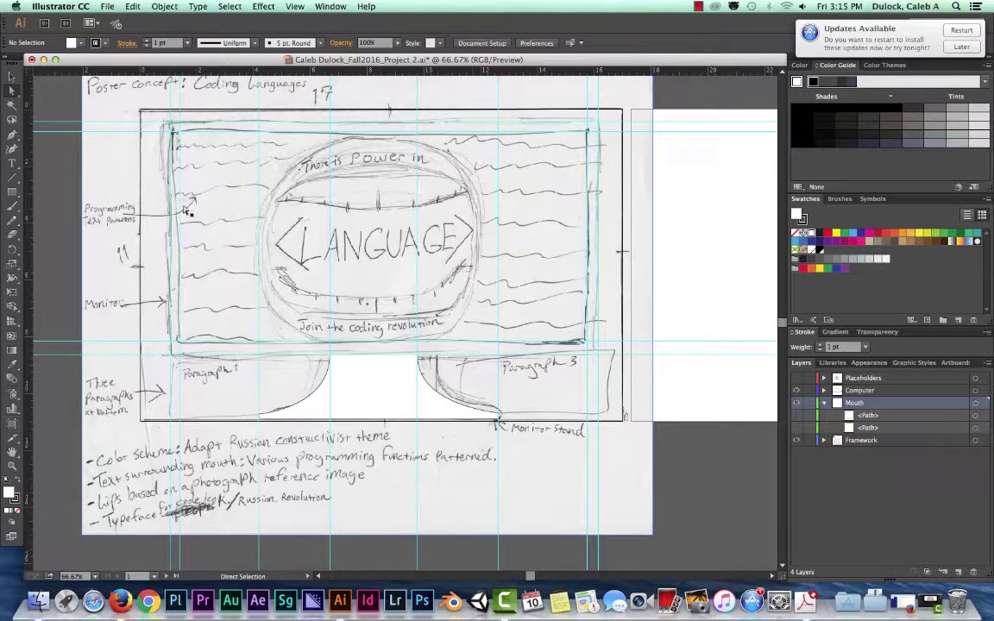
left_click(11, 134)
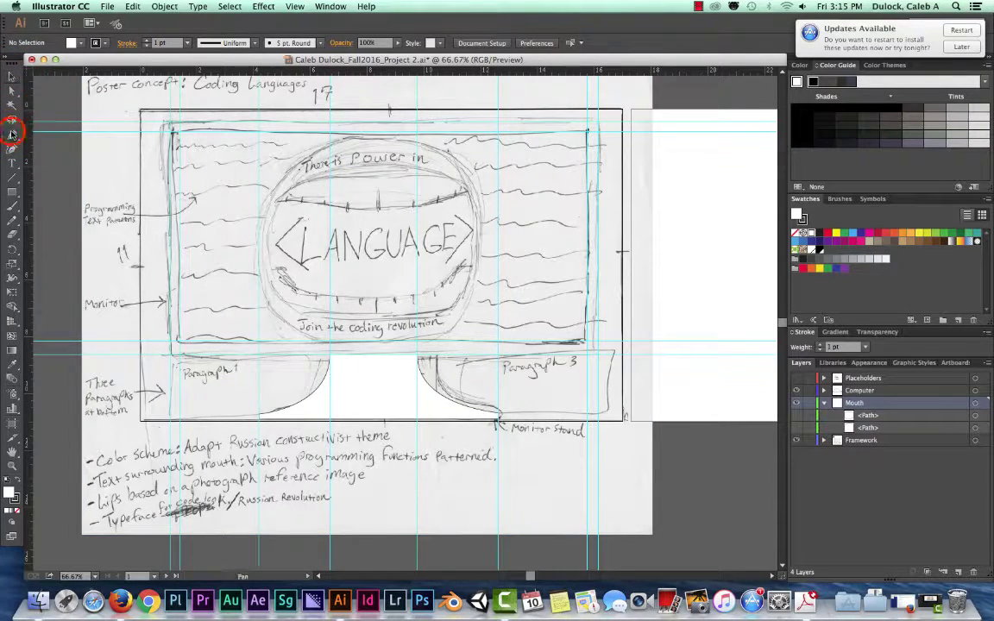
left_click_drag(276, 200, 291, 203)
left_click_drag(356, 210, 372, 213)
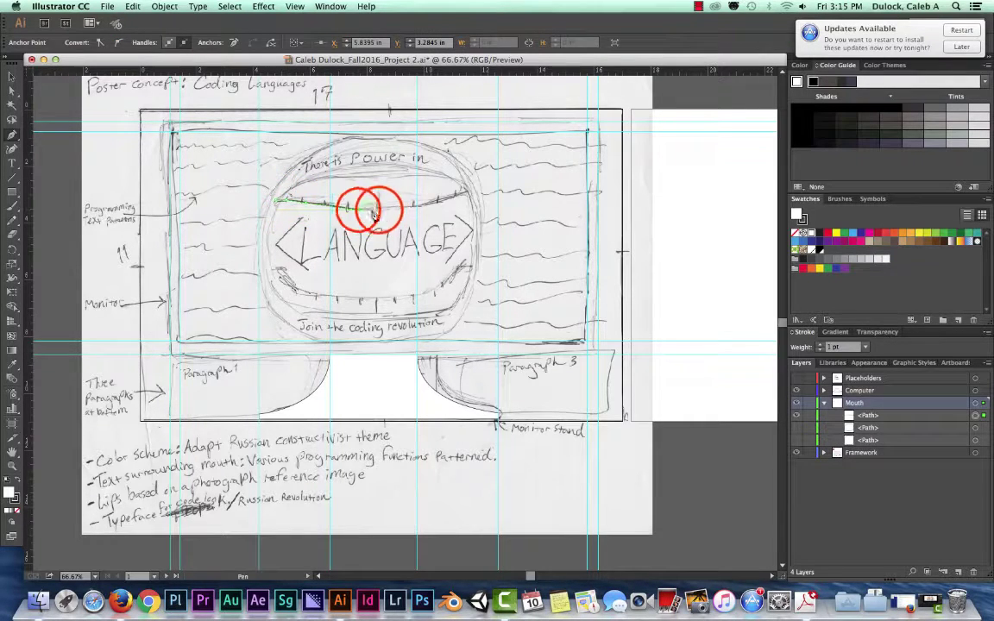
left_click_drag(431, 205, 274, 200)
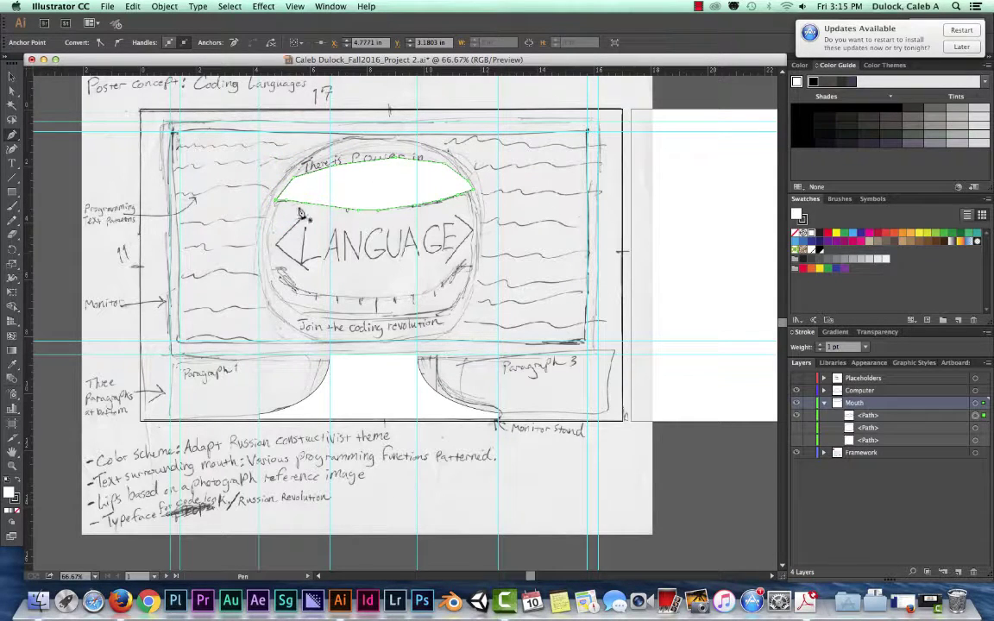
- Trace the lower teeth as a closed curved band with the Pen tool, starting and ending at about X 4.44 in, Y 5.60 in
left_click_drag(270, 274, 464, 266)
left_click_drag(470, 261, 444, 316)
left_click(373, 320)
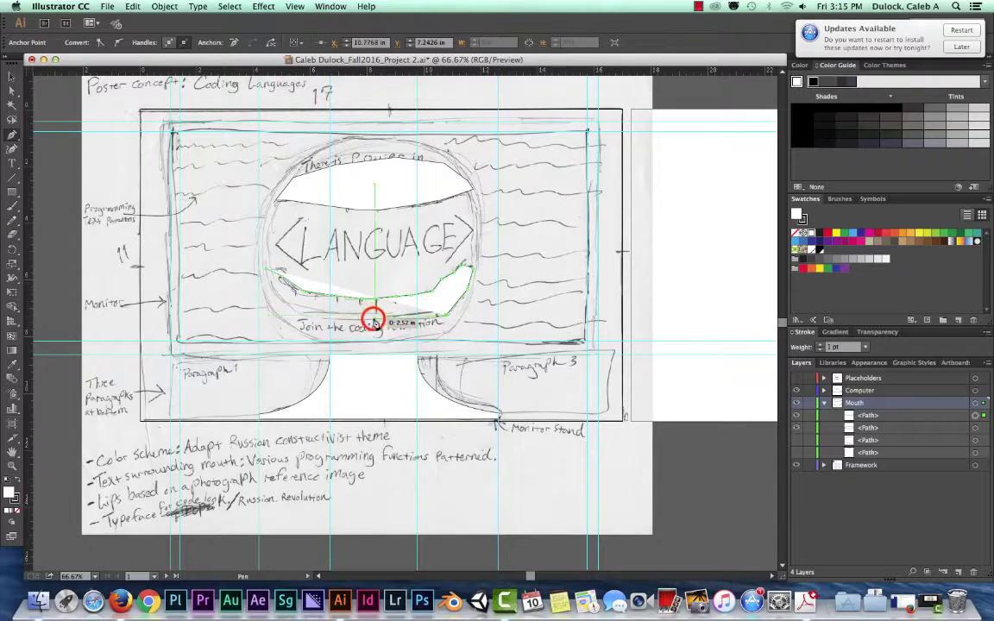
left_click_drag(324, 313, 285, 309)
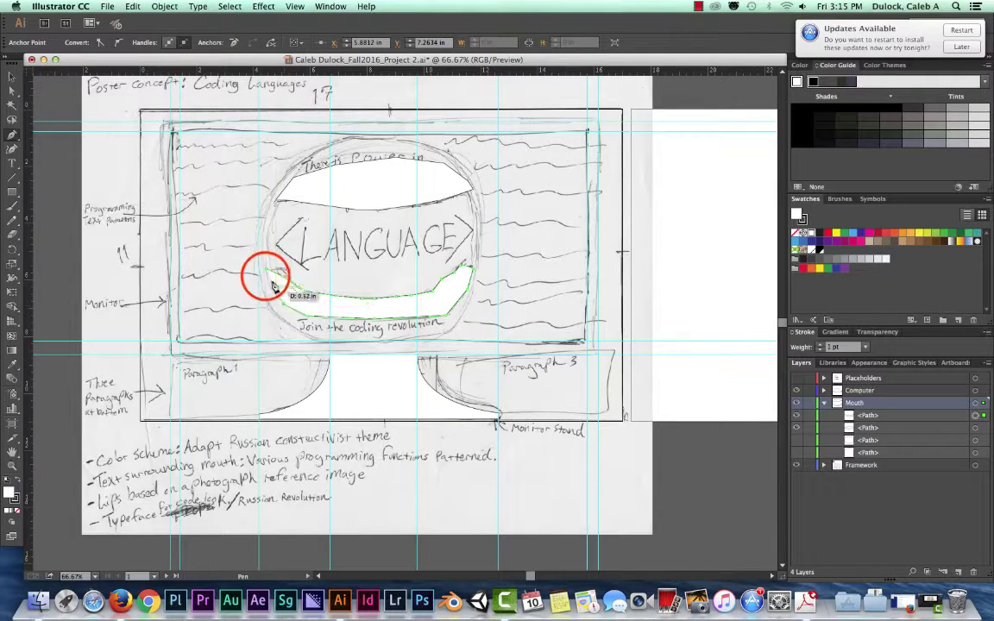
left_click(266, 272)
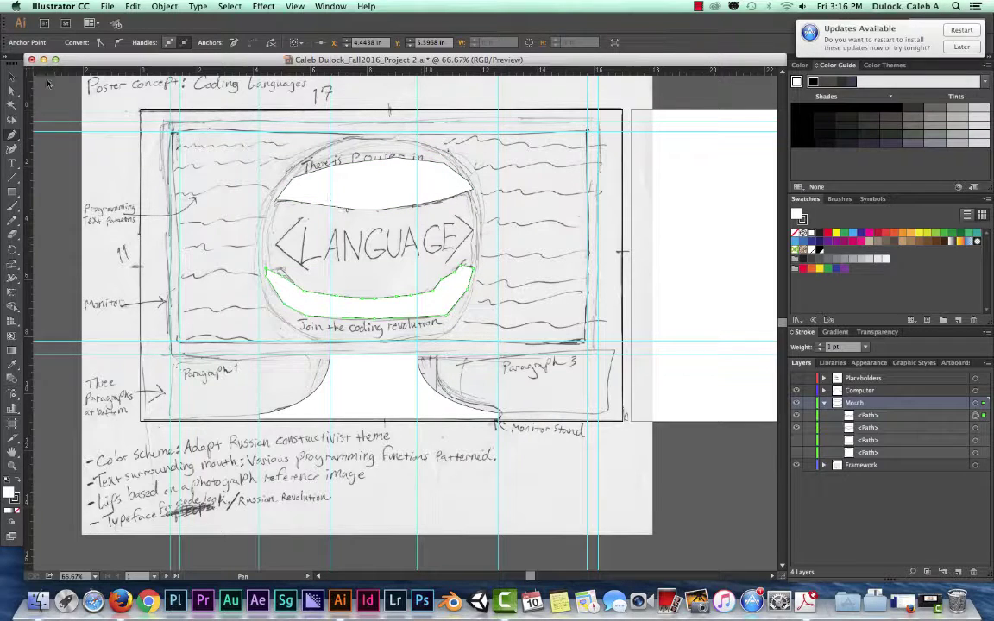
- Reshape the lower teeth's upper right corner with Direct Selection, placing the inner anchor at about X 11.26 in, Y 5.85 in
left_click(458, 267)
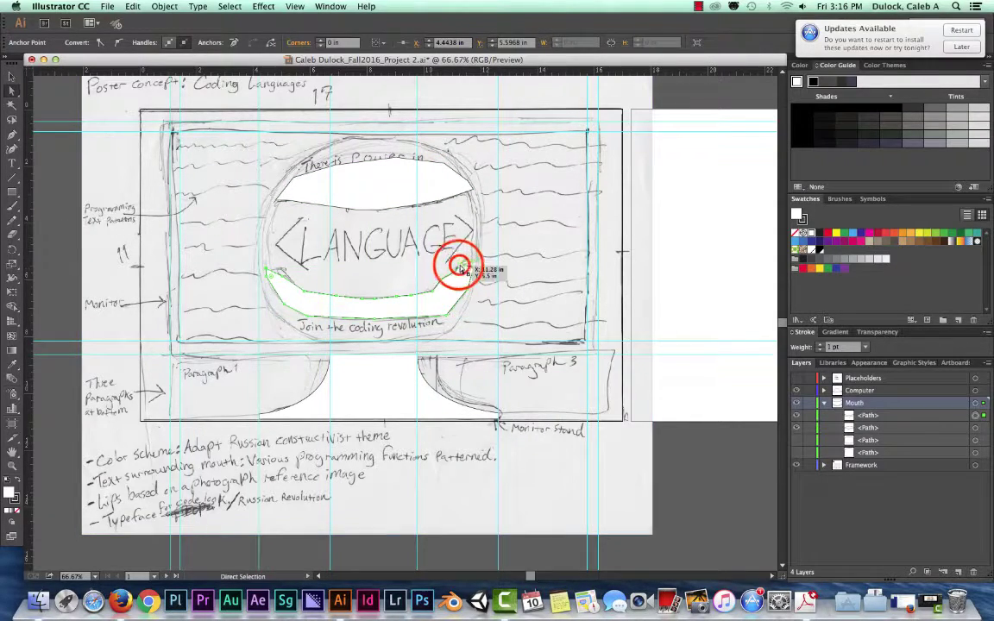
mouse_move(471, 264)
left_mouse_down()
mouse_move(472, 274)
mouse_move(469, 259)
mouse_move(457, 274)
mouse_move(472, 264)
left_mouse_up()
left_click(454, 271)
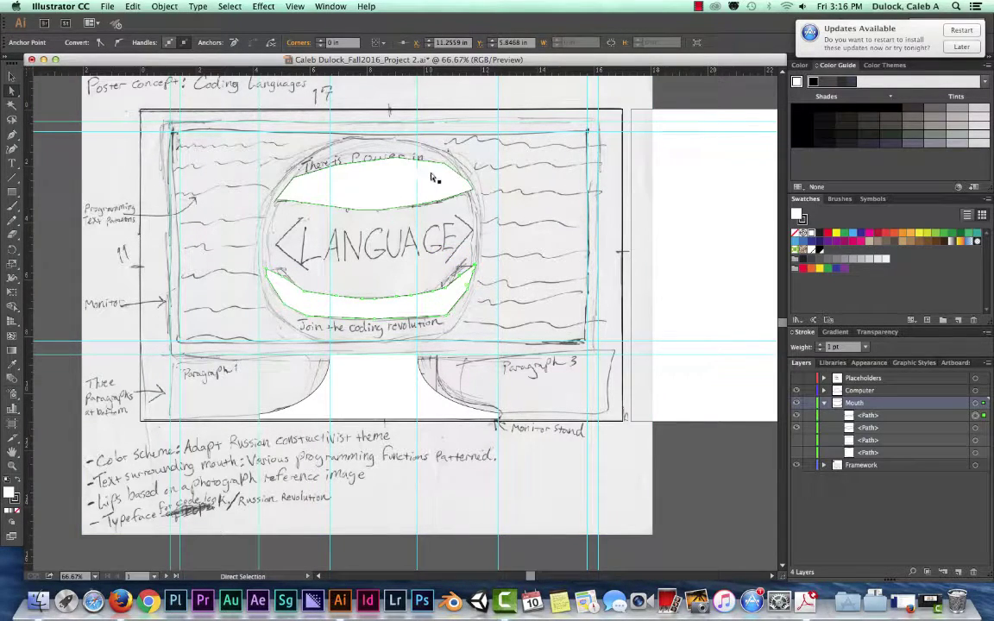
- Identify the upper teeth's path in the Mouth layer by toggling its visibility and rename it Top Teeth
left_click(886, 426)
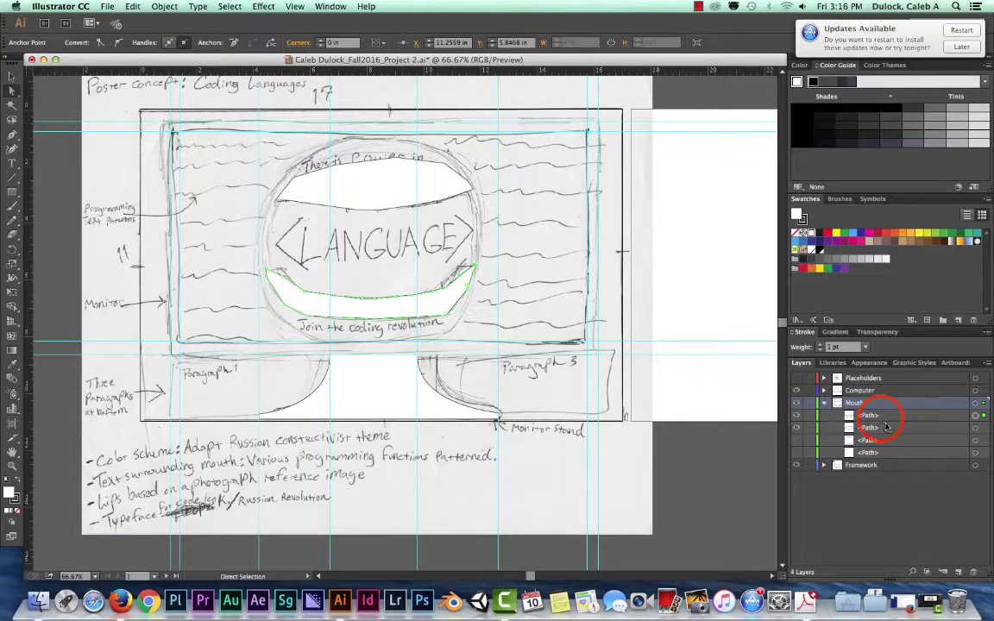
left_click(867, 452)
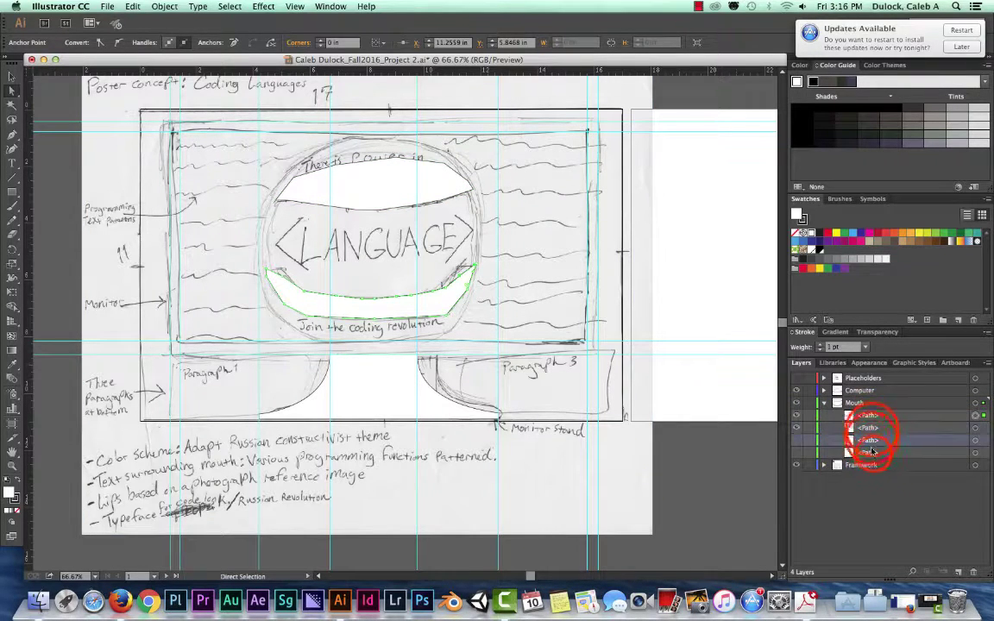
left_click(868, 427)
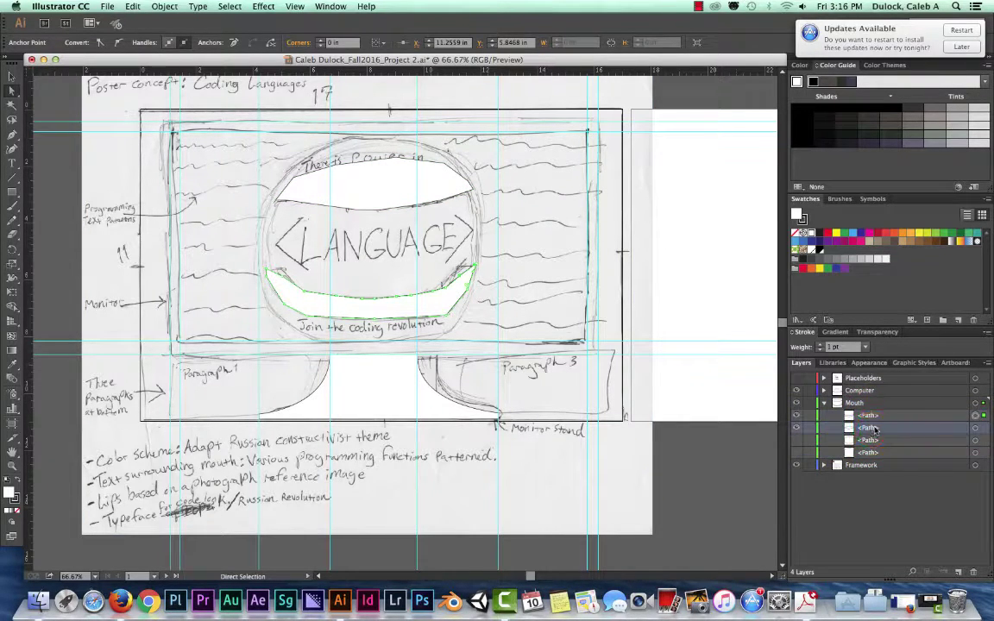
left_click(796, 428)
left_click(795, 427)
double_click(870, 428)
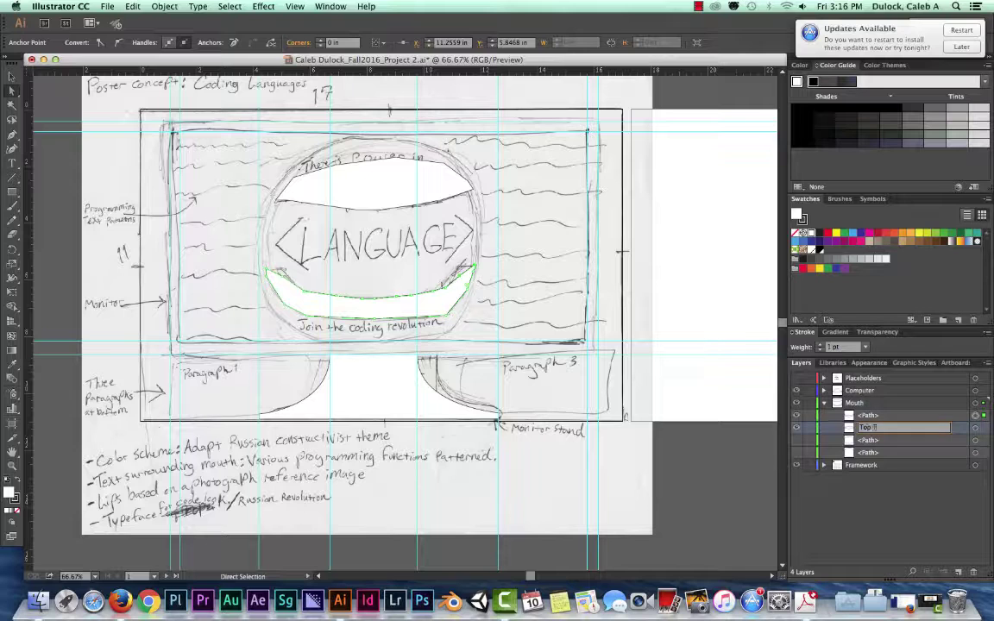
type("Top Teeth")
- Rename the lower teeth's path as Lower teeth and hide both teeth paths
left_click(867, 416)
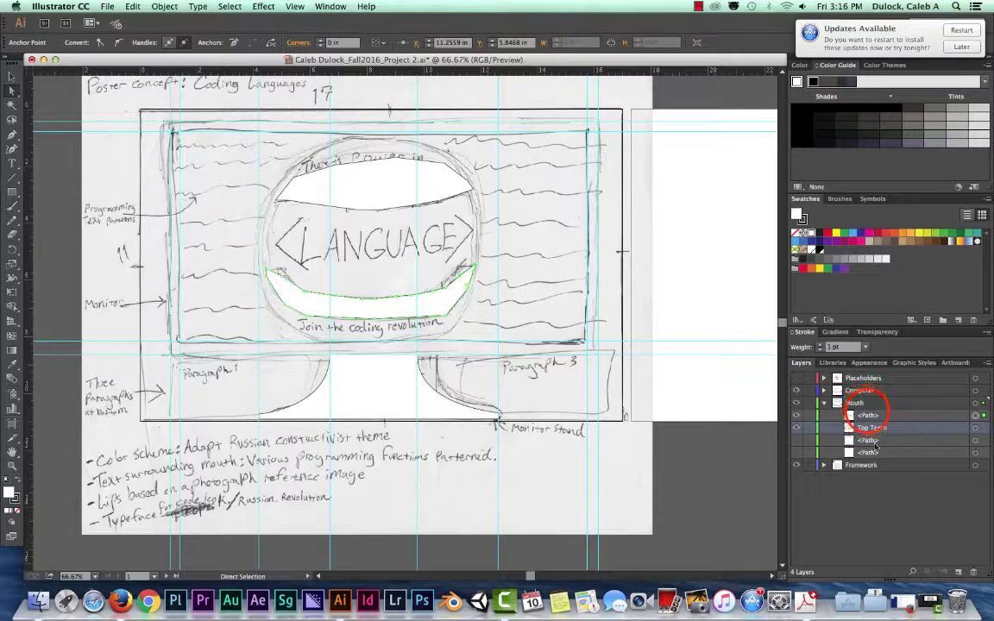
double_click(866, 416)
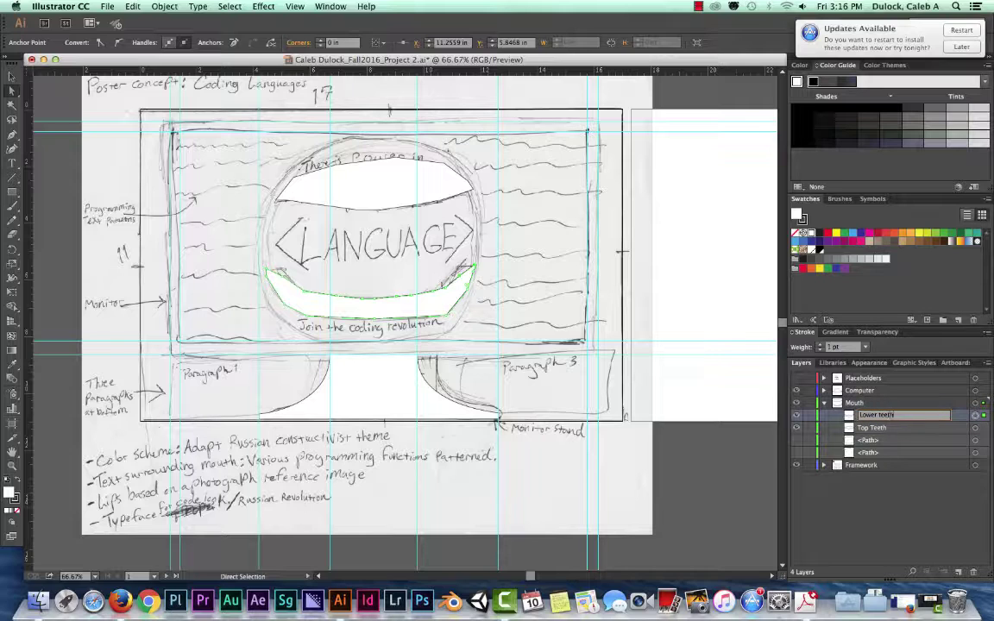
type("Lower teeth")
key("Return")
left_click(796, 415)
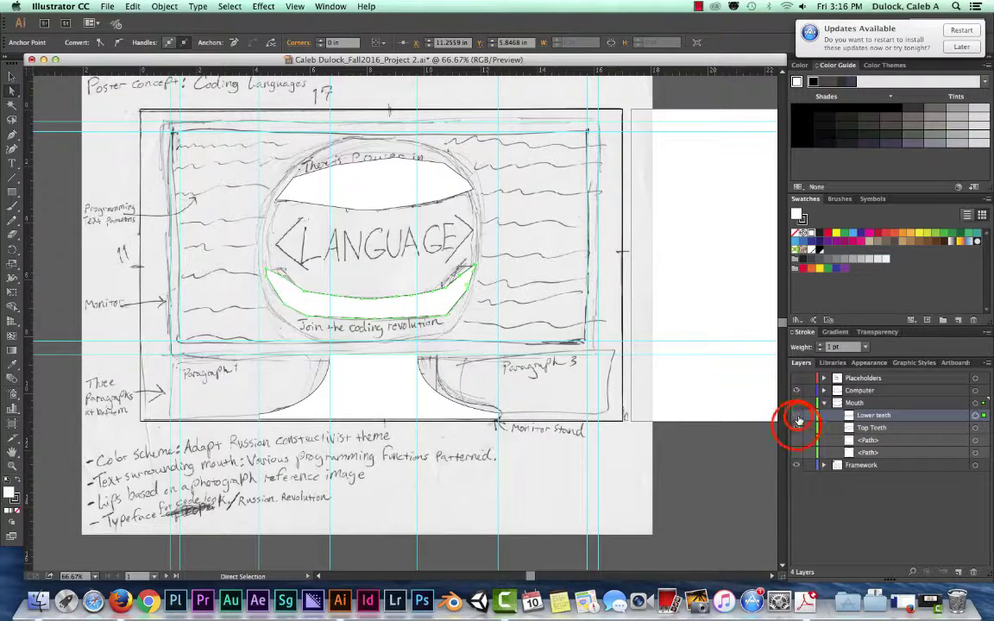
left_click(795, 427)
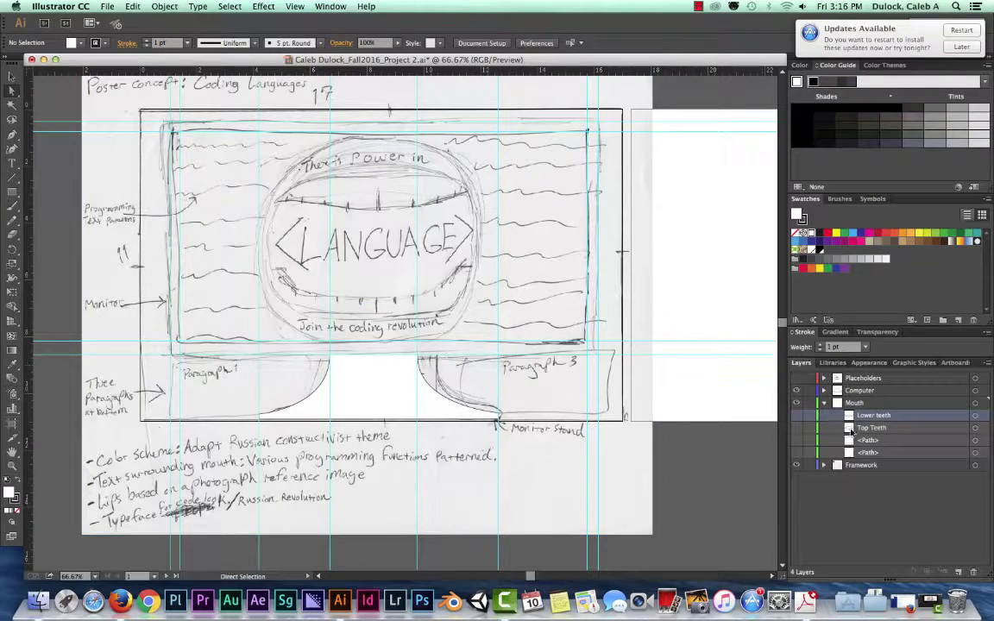
- Draw the mouth interior as a closed straight-sided Pen shape from about X 5.03 in, Y 2.66 in, with a top edge about 6.65 in long
left_click(13, 133)
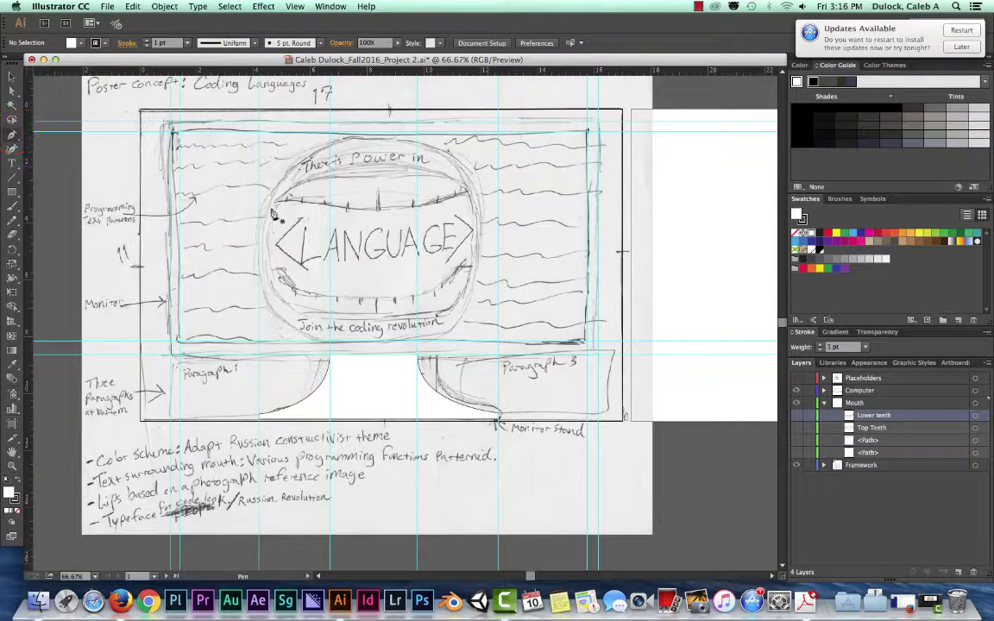
left_click(282, 183)
left_click(470, 185)
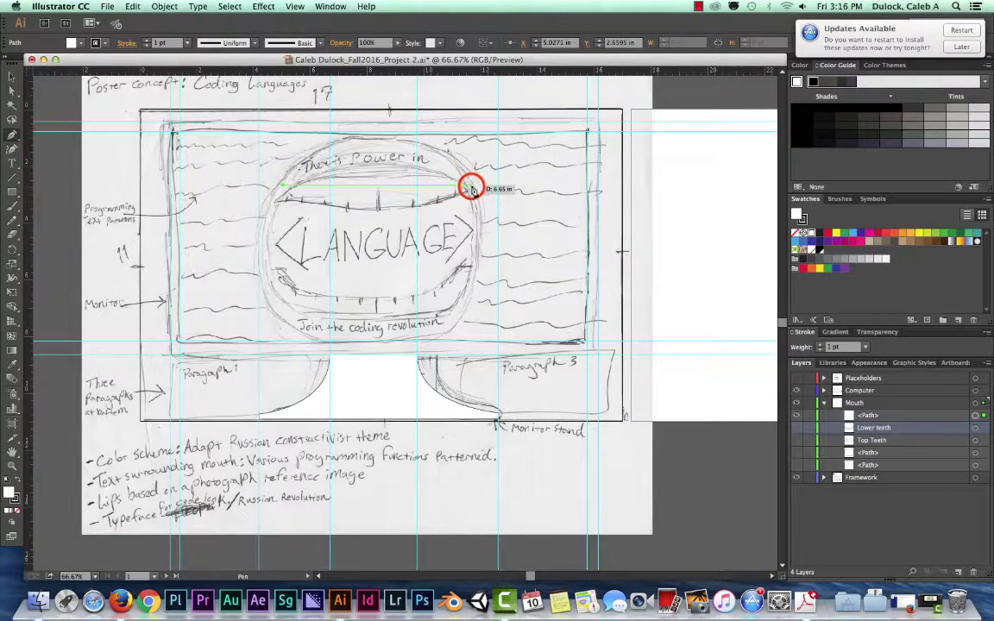
left_click(474, 228)
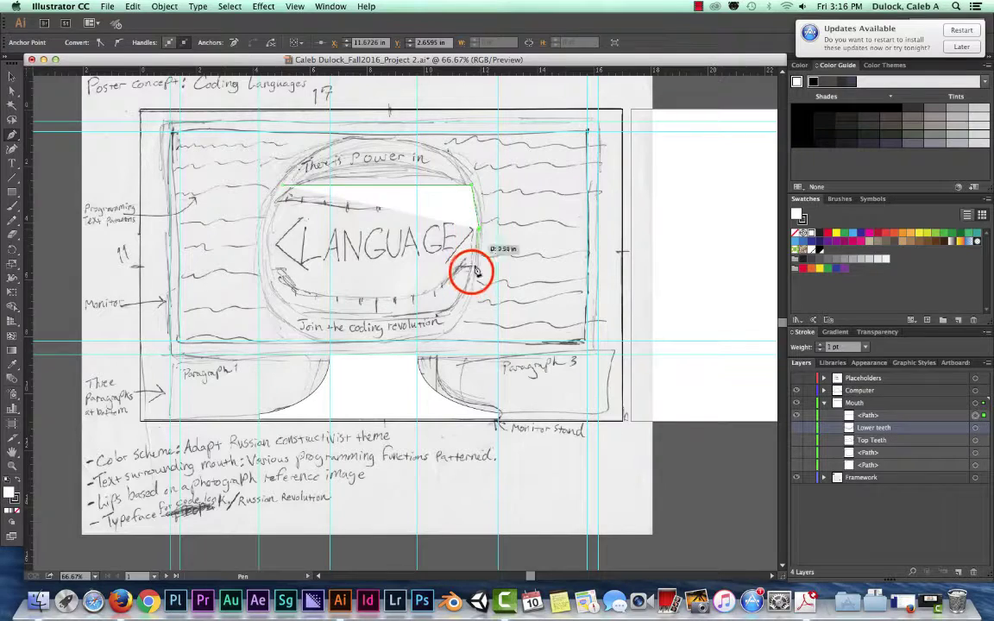
left_click(474, 271)
left_click(455, 304)
left_click(422, 316)
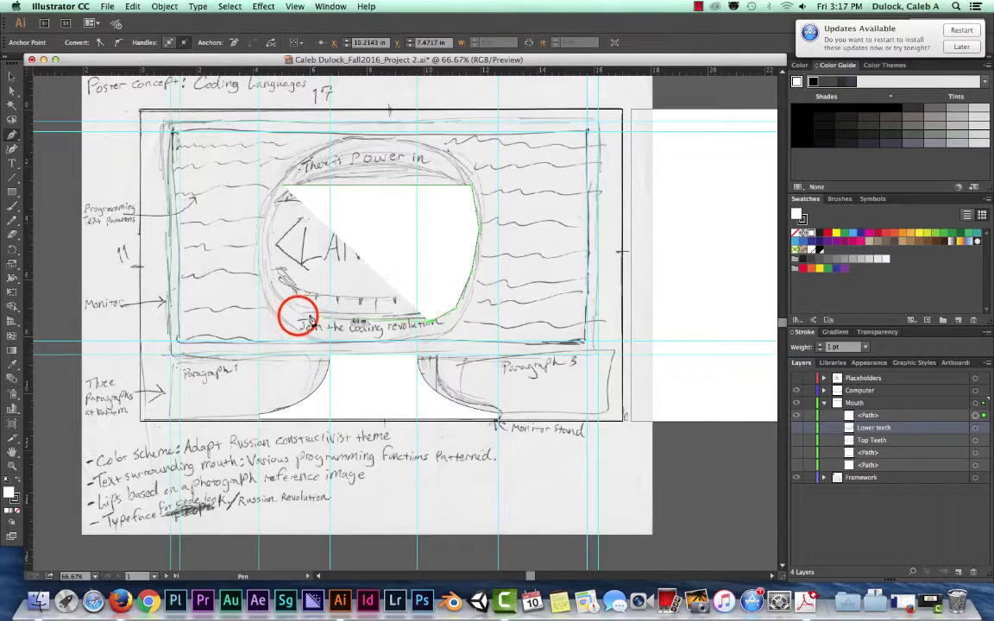
left_click(267, 288)
left_click(263, 259)
left_click(264, 210)
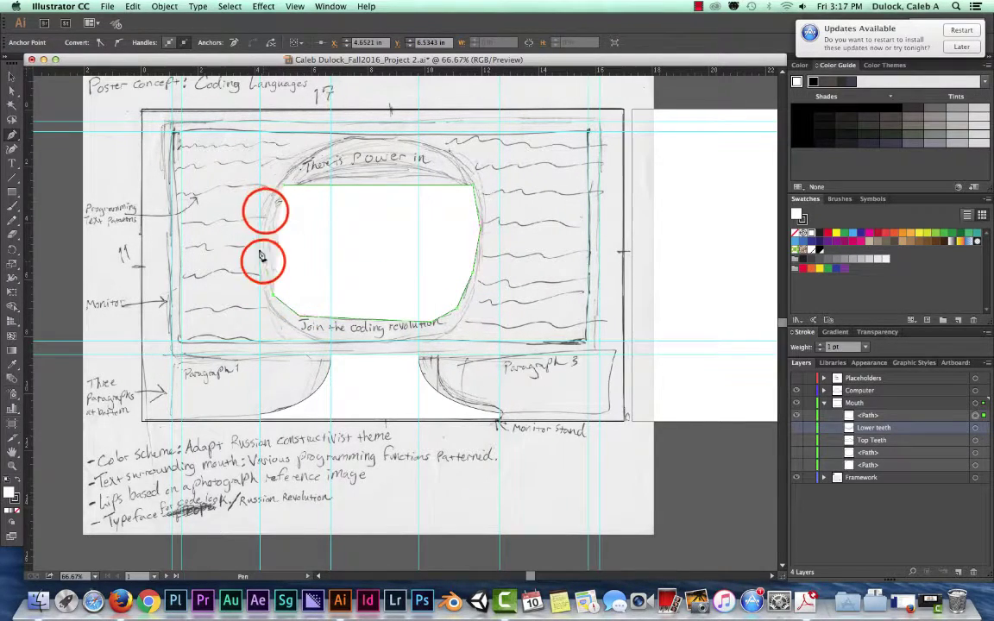
left_click(287, 186)
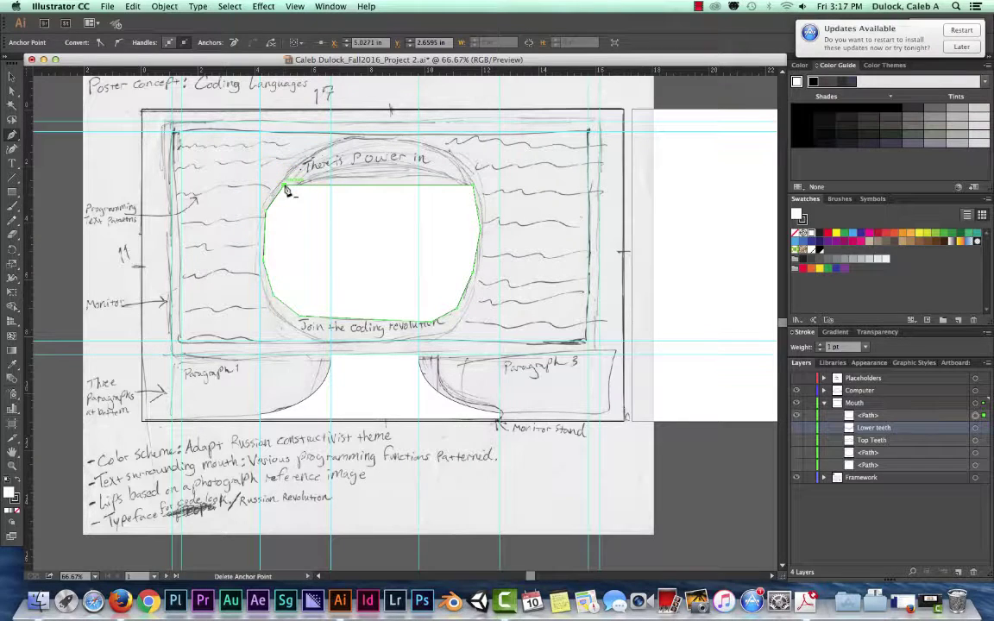
- Rename the new mouth interior path as Inside of mouth
left_click(863, 415)
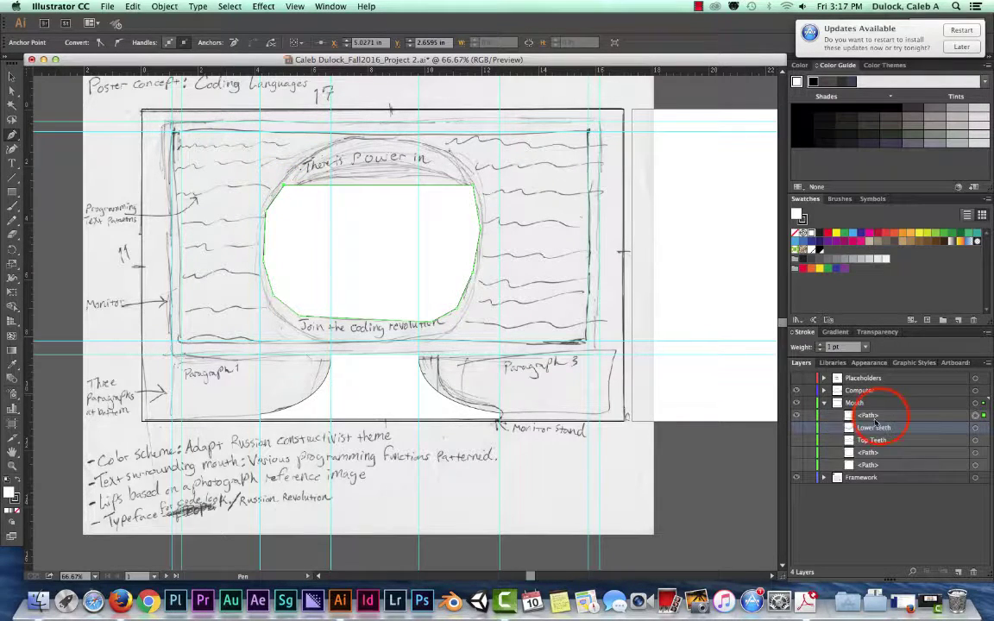
double_click(863, 415)
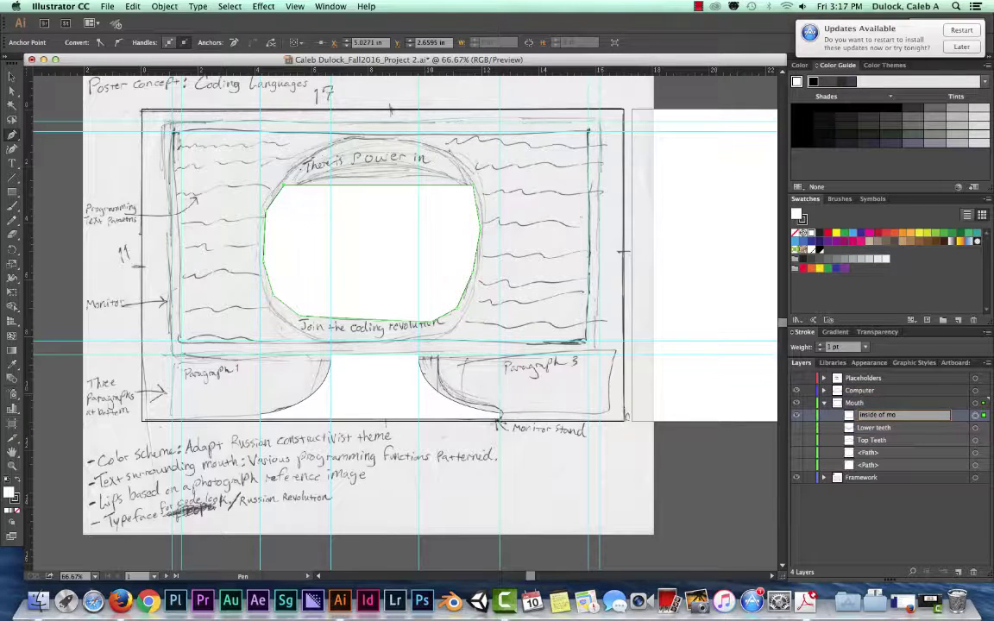
key("Return")
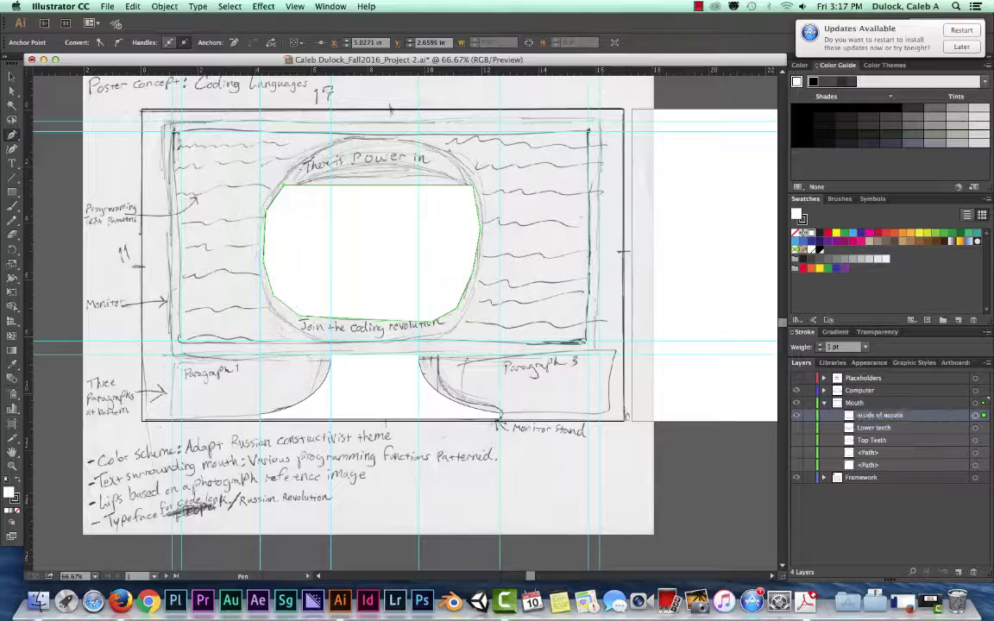
left_click(872, 428)
left_click(874, 415)
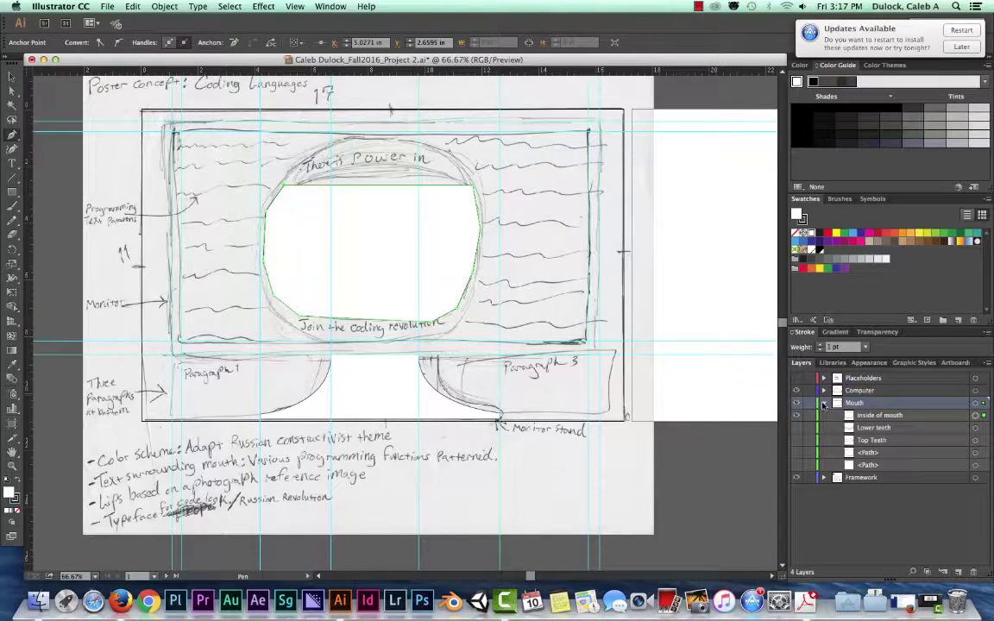
- Show all the paths inside the Mouth layer again and hide the Mouth layer as a whole
left_click_drag(796, 419, 800, 456)
left_click(797, 465)
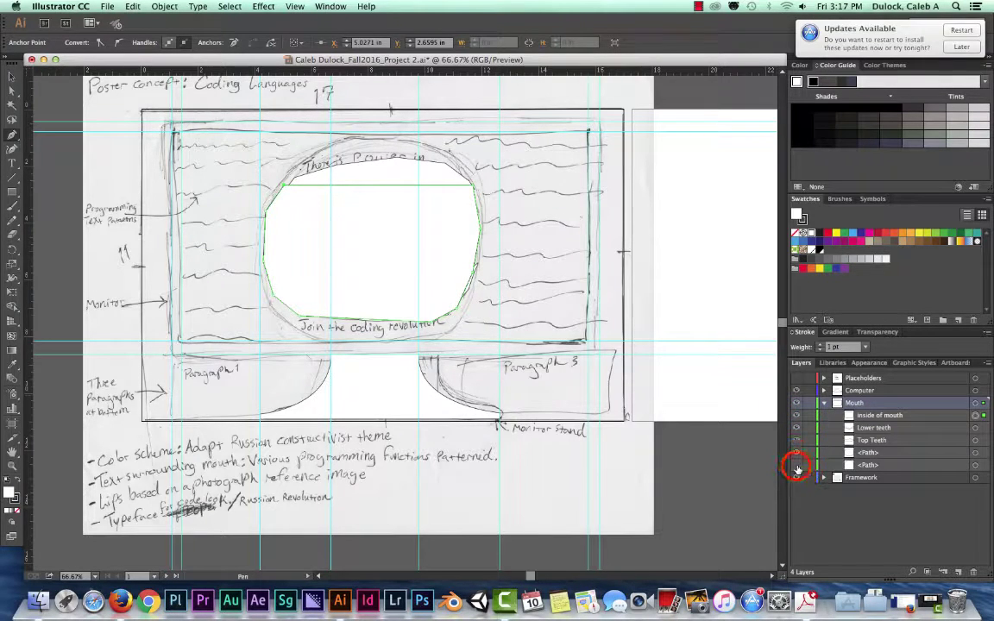
left_click(796, 402)
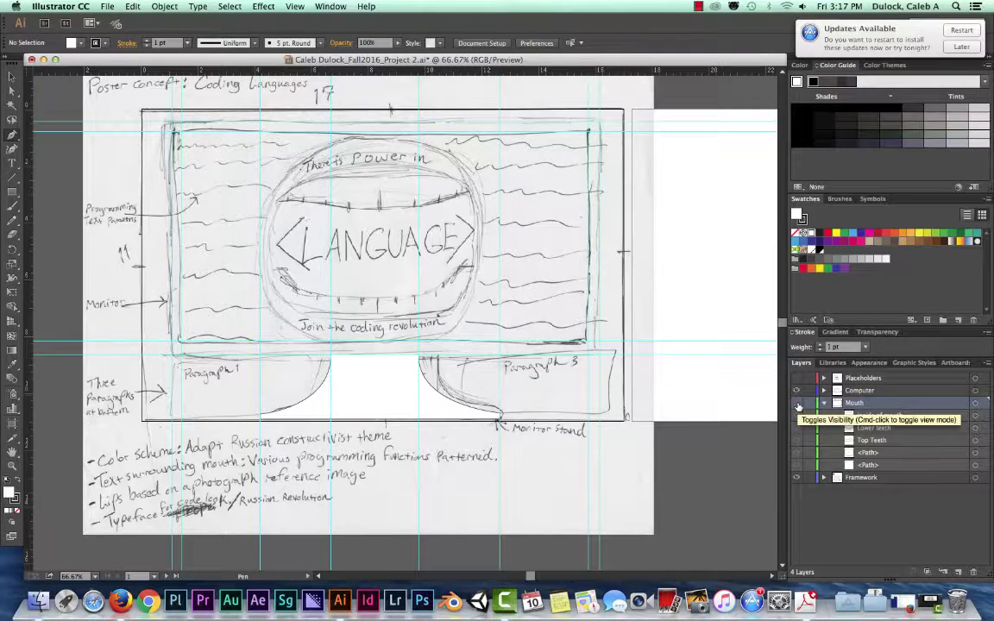
- Draw the monitor's outer frame in the Computer layer as a rectangle about 15.07 by 8.20 in, snapped to the outer guides
left_click(858, 396)
left_click(818, 389)
left_click(977, 390)
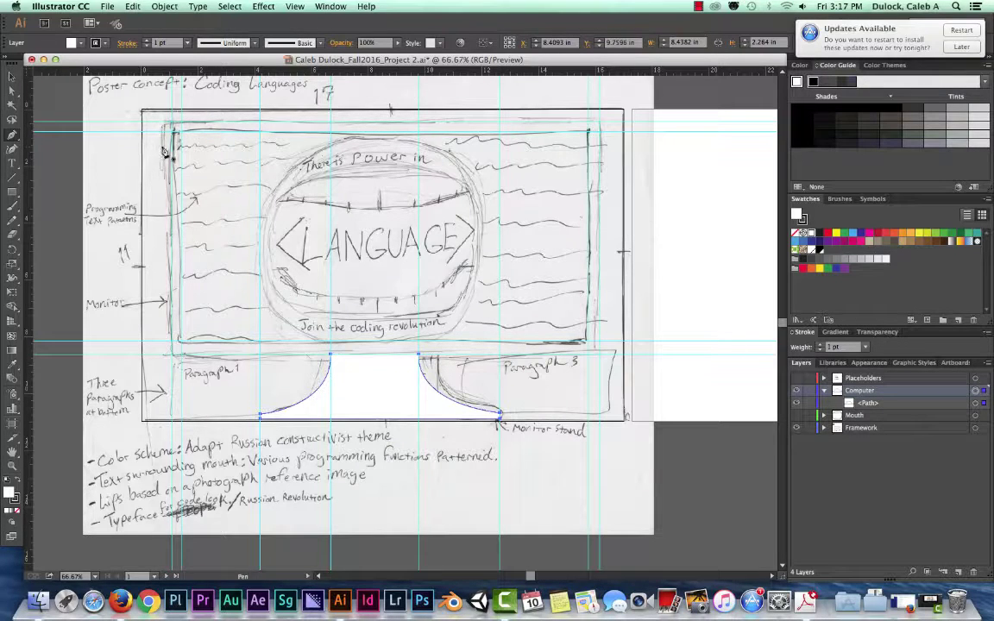
key("a")
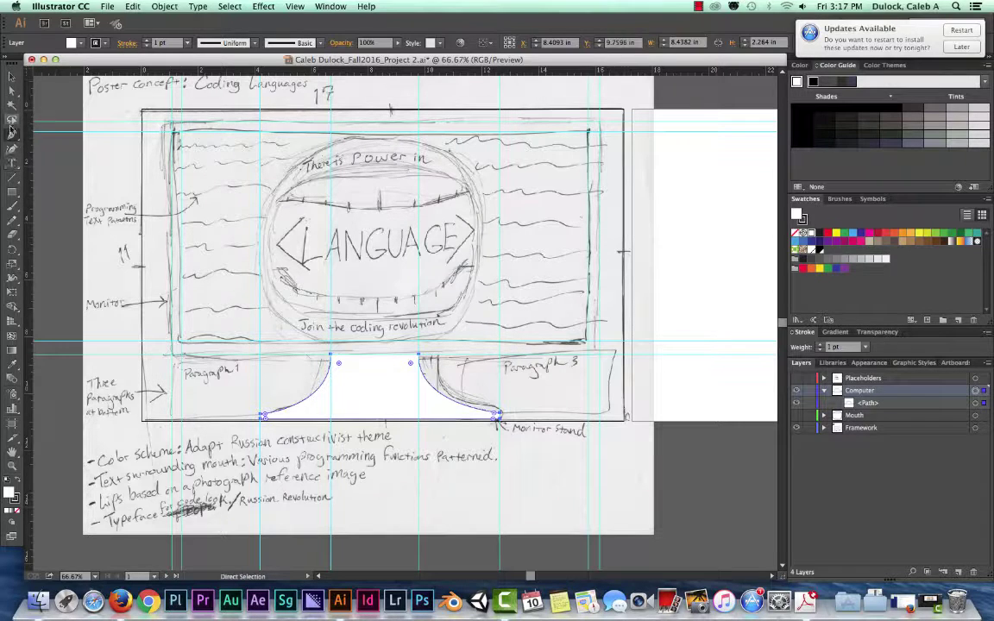
left_click(17, 196)
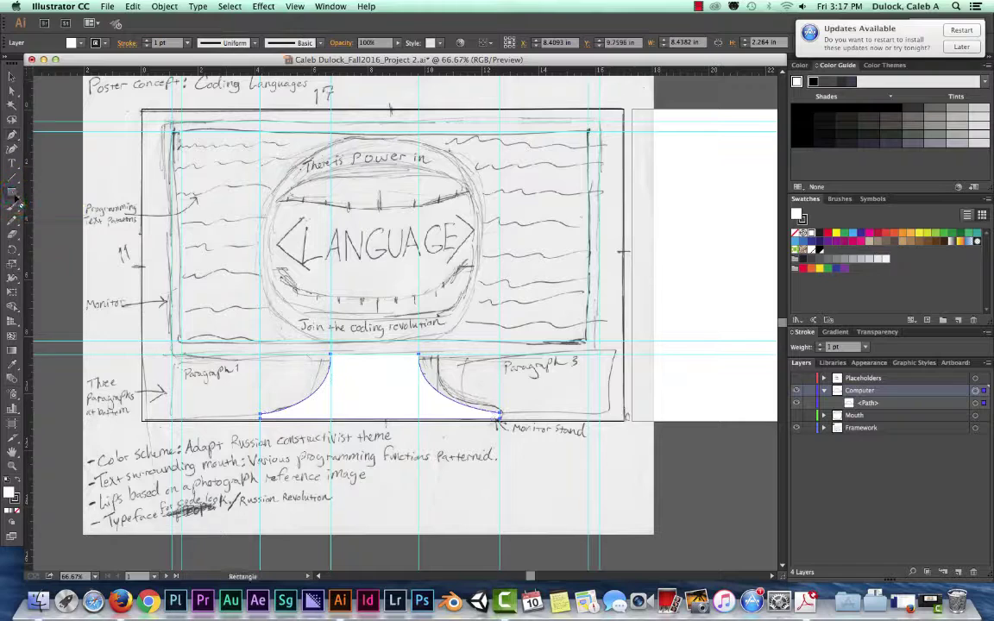
left_click(11, 192)
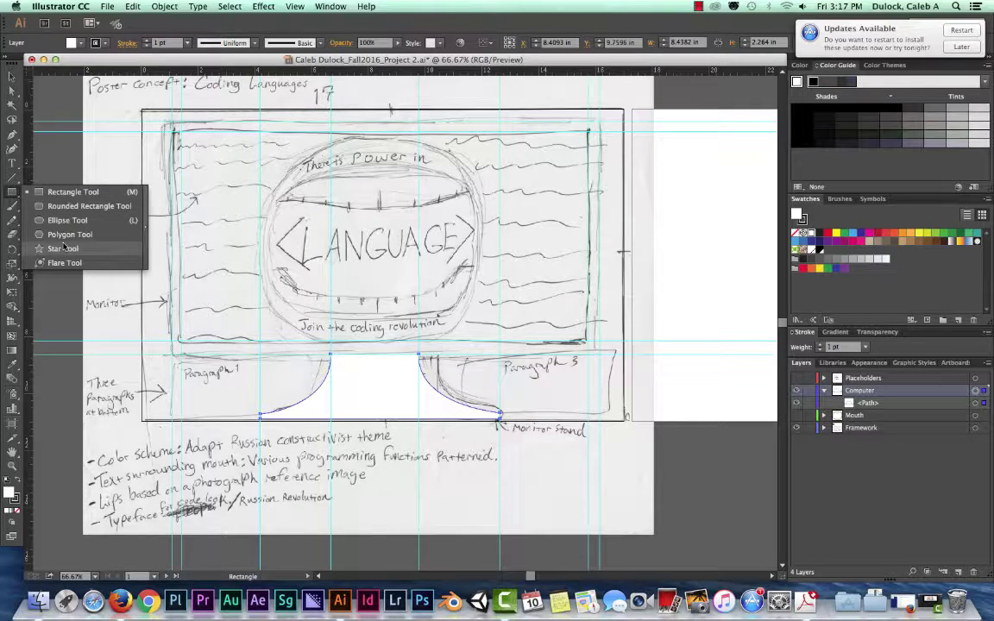
left_click(62, 193)
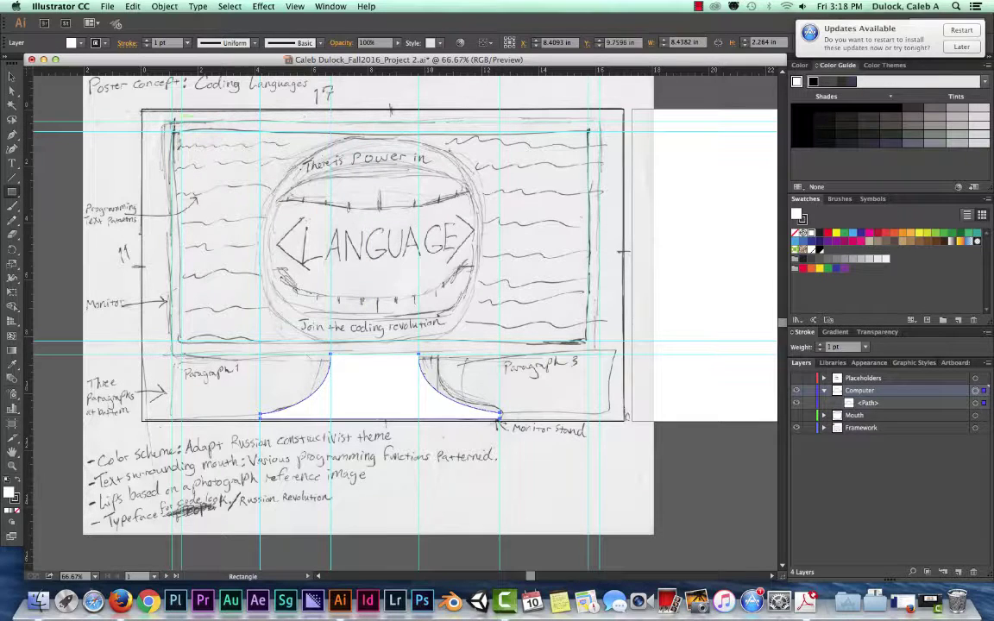
left_click_drag(172, 122, 601, 352)
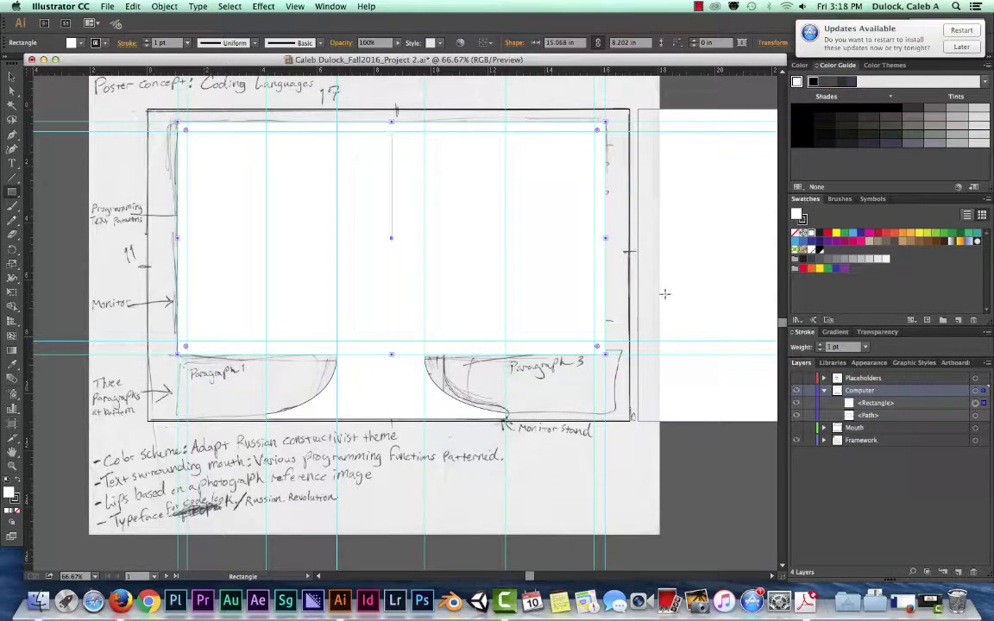
- Hide the outer monitor rectangle and draw the inner screen rectangle about 14.33 by 7.39 in along the inner guides
left_click(876, 404)
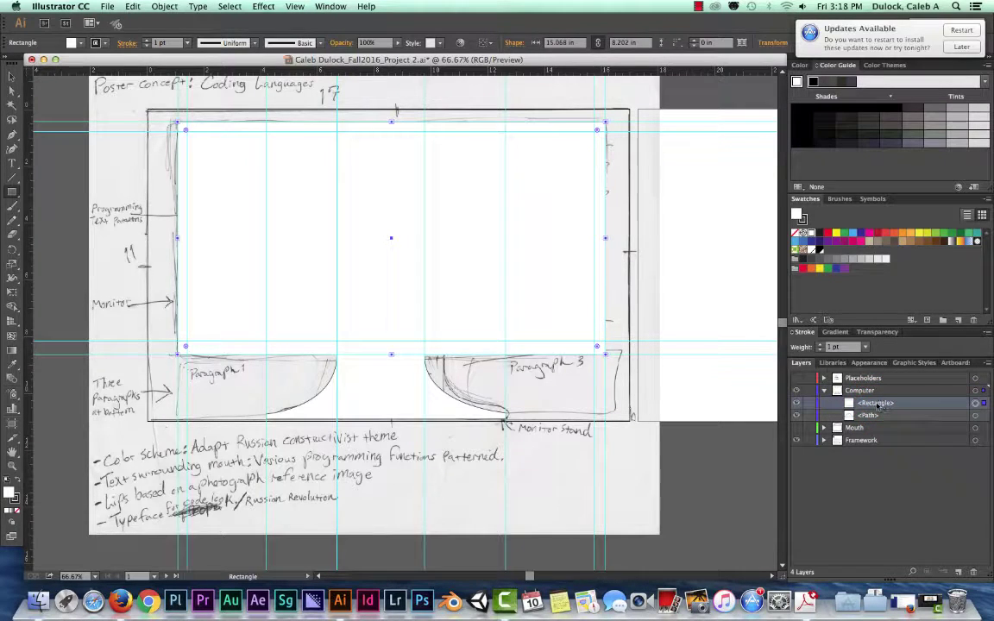
left_click(796, 403)
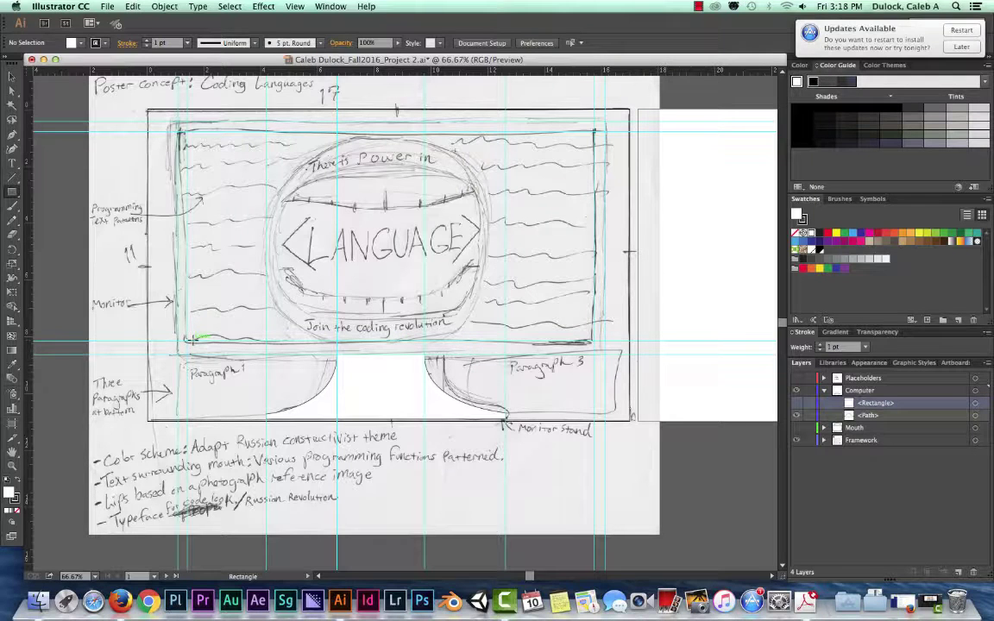
mouse_move(188, 333)
left_mouse_down()
mouse_move(220, 214)
mouse_move(434, 164)
mouse_move(586, 149)
mouse_move(593, 132)
left_mouse_up()
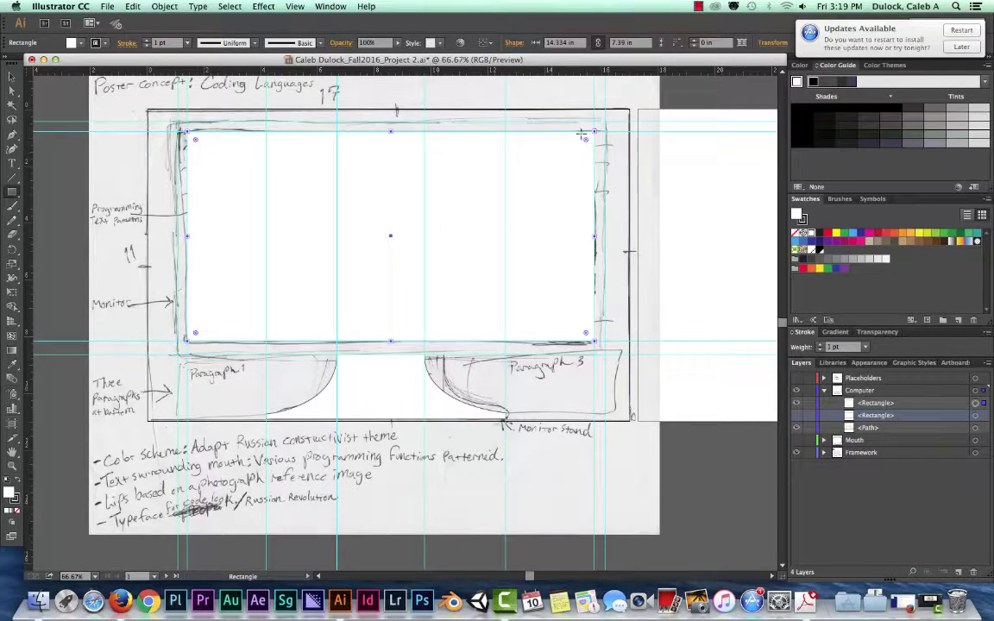
- Round the inner screen rectangle's corners to about 0.18 in and hide that rectangle
left_click_drag(195, 139, 195, 143)
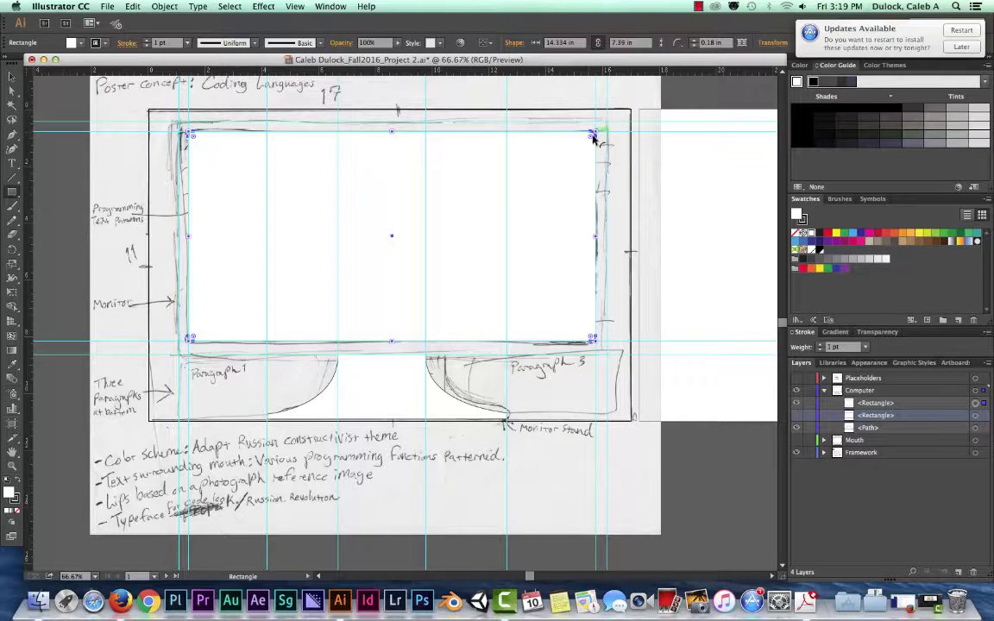
left_click(878, 416)
left_click(862, 403)
left_click(795, 402)
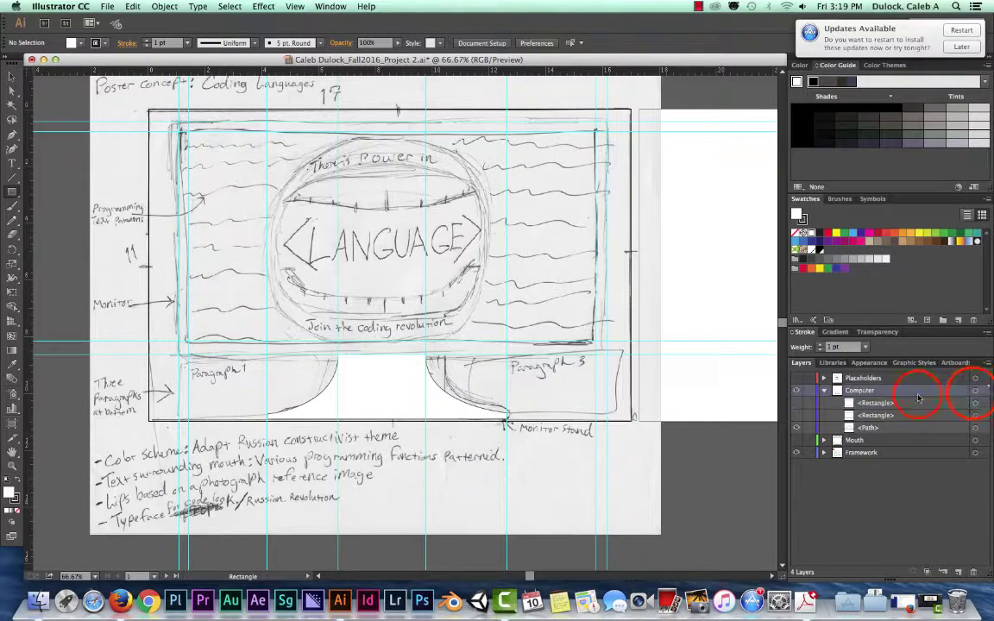
- Examine which artwork belongs to the Computer and Framework layers by selecting their contents
left_click(974, 390)
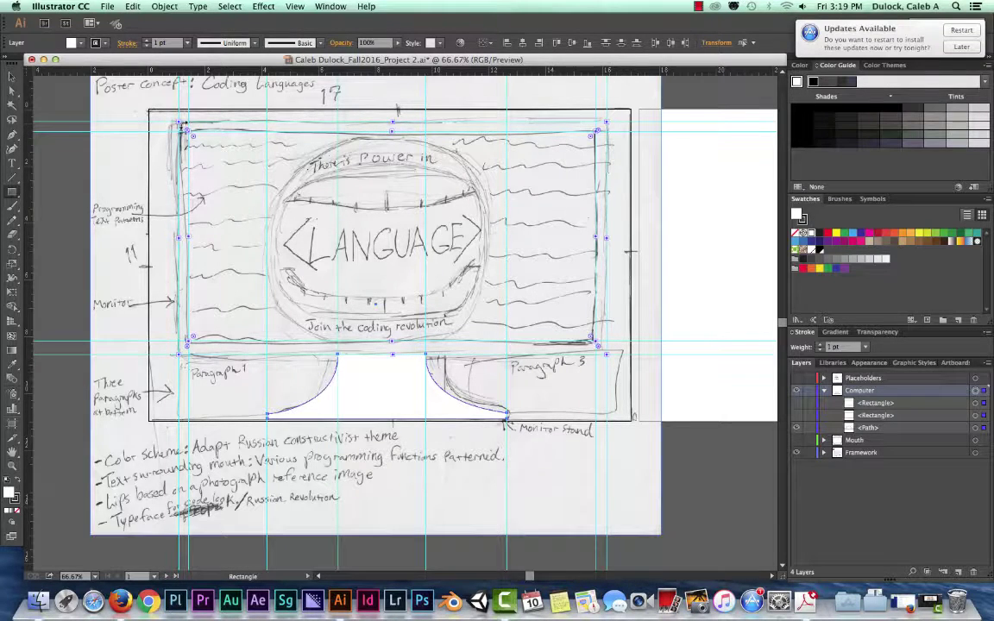
left_click(801, 403)
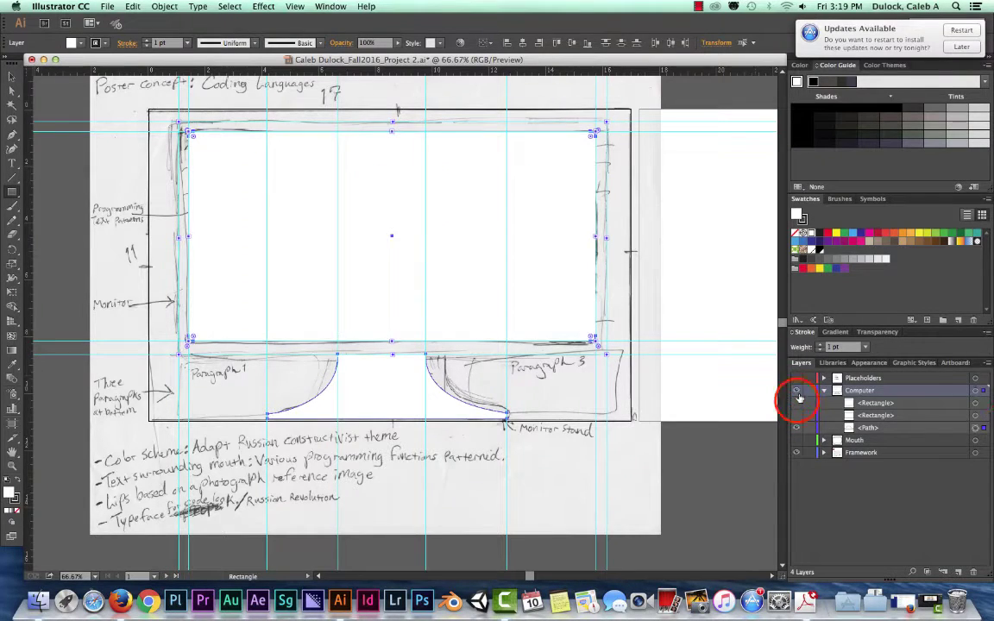
left_click(974, 390)
left_click(975, 390)
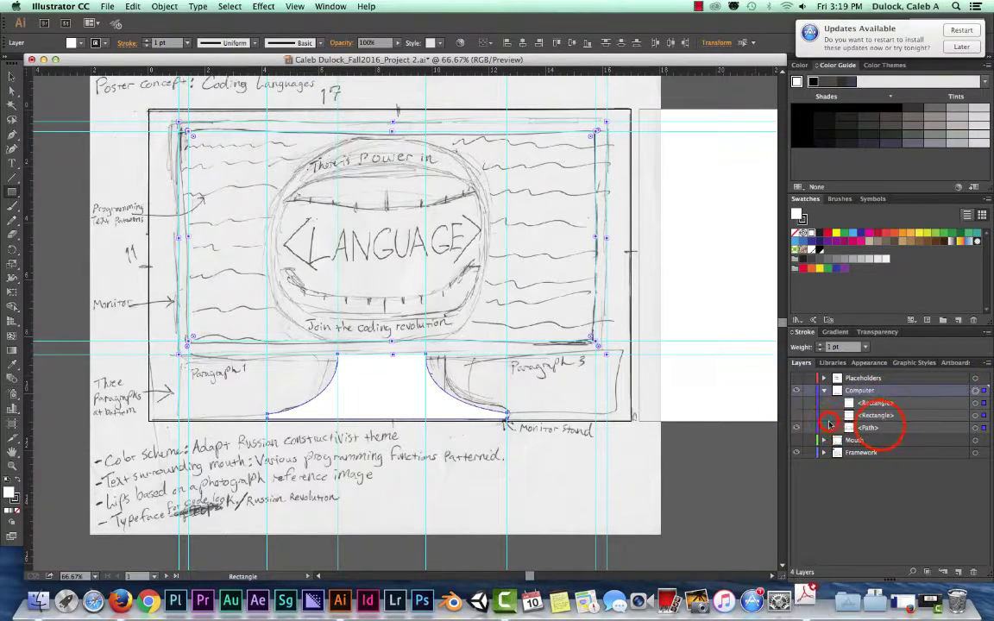
left_click(876, 421)
left_click(888, 393)
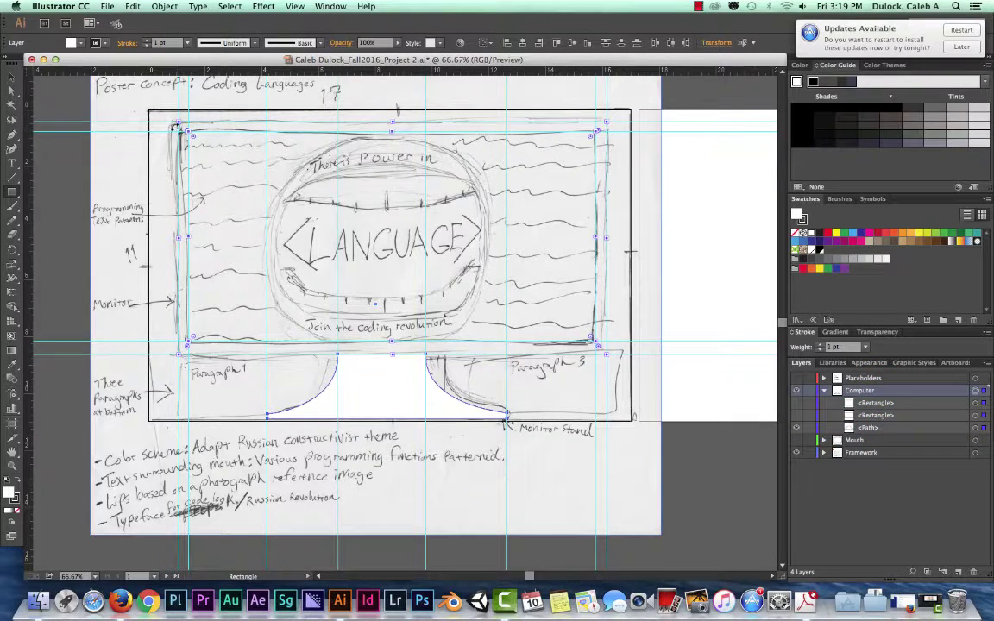
key("super+equal")
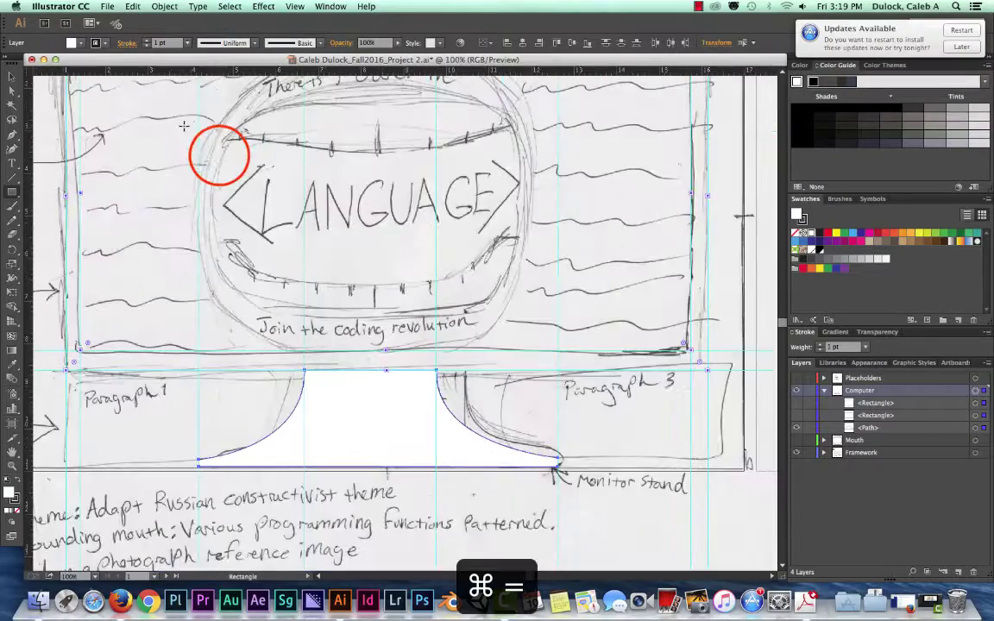
left_click_drag(219, 156, 208, 242)
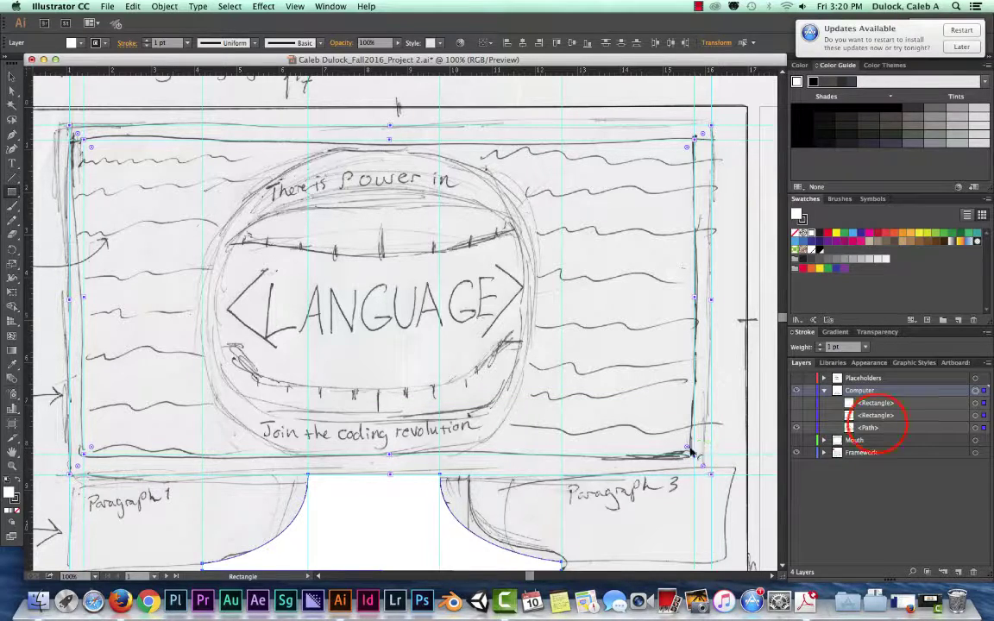
left_click(984, 427)
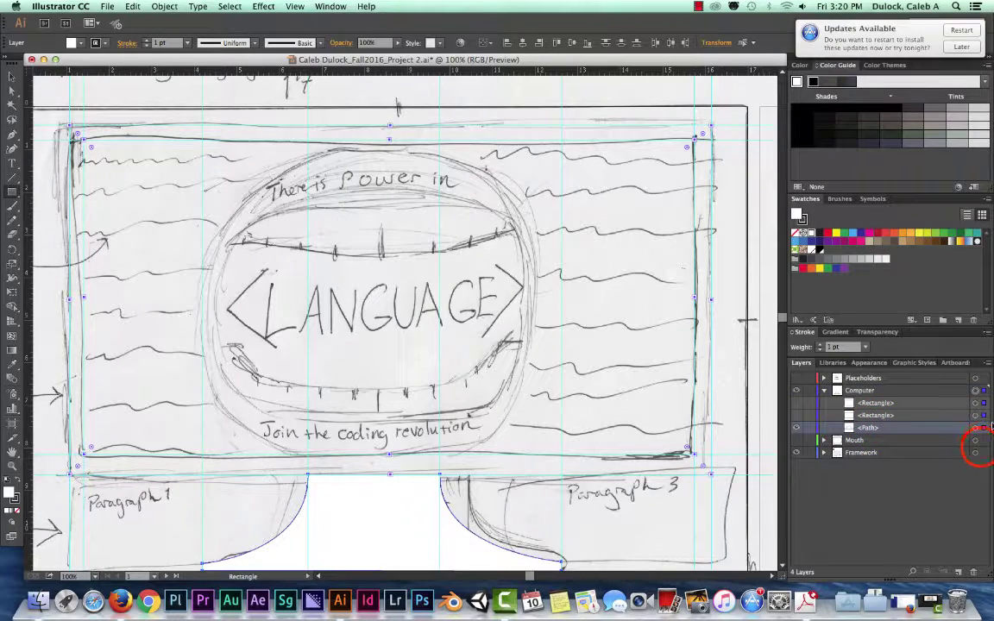
left_click(984, 452)
- Create a sublayer in the Computer layer and draw a rectangle about 14.72 by 7.83 in between the monitor's inner and outer edges
left_click(891, 394)
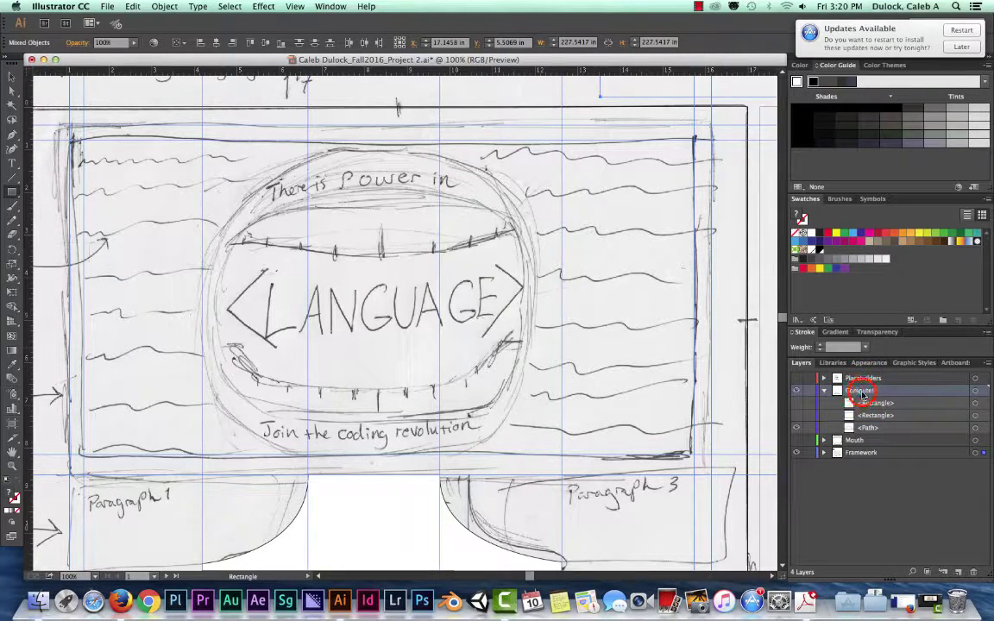
left_click(977, 393)
left_click(901, 391)
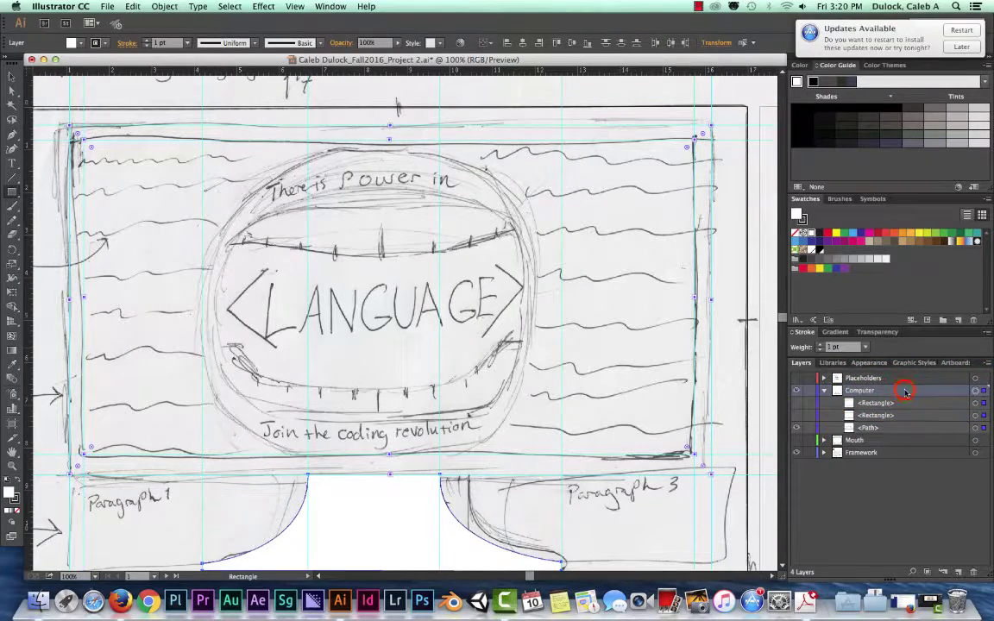
left_click(944, 573)
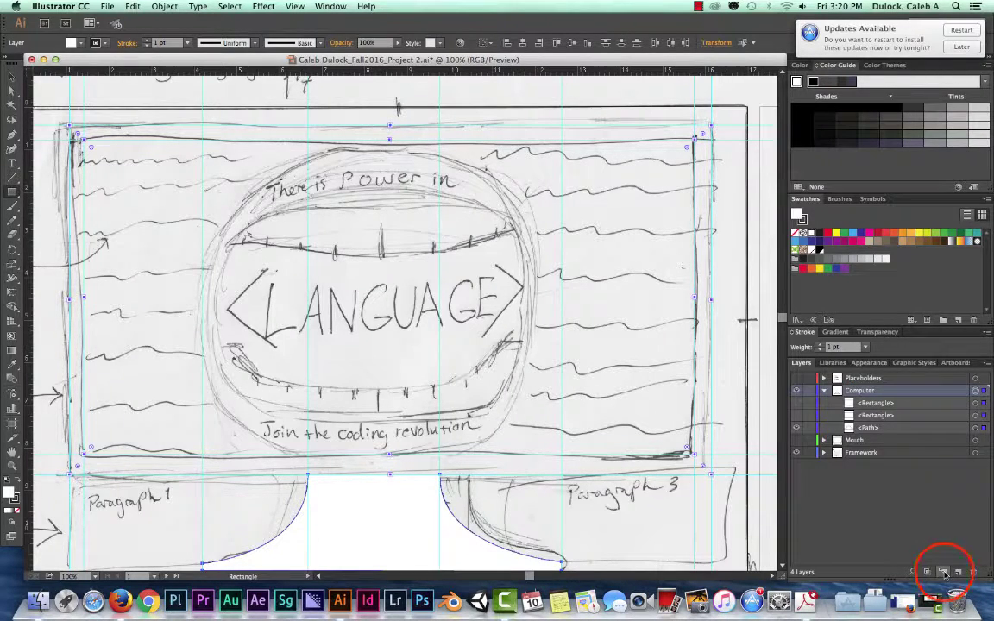
left_click(975, 402)
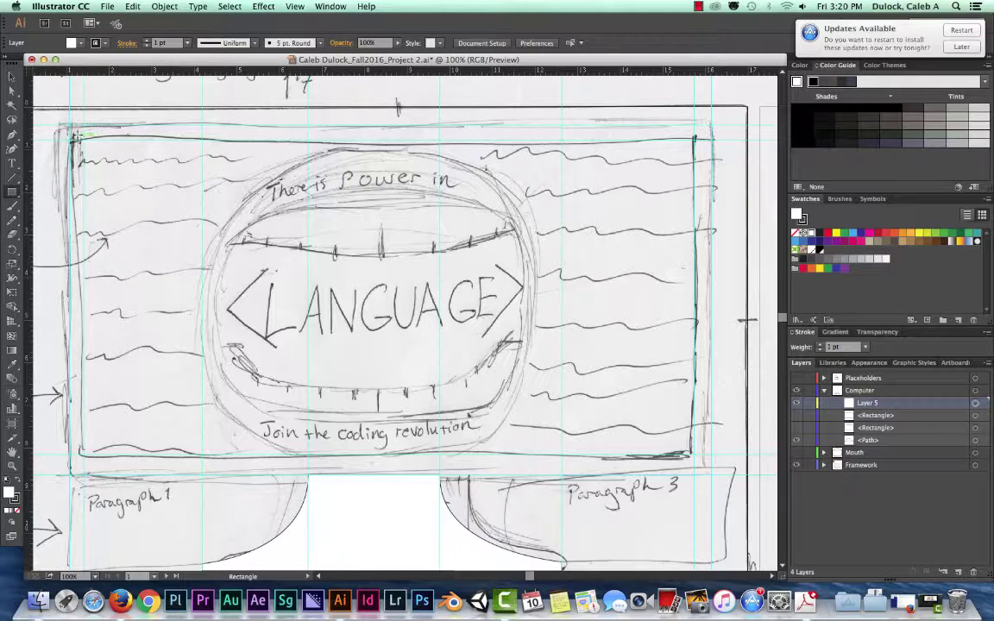
left_click_drag(76, 136, 706, 467)
- Rename the new sublayer as screen background and hide it
double_click(867, 407)
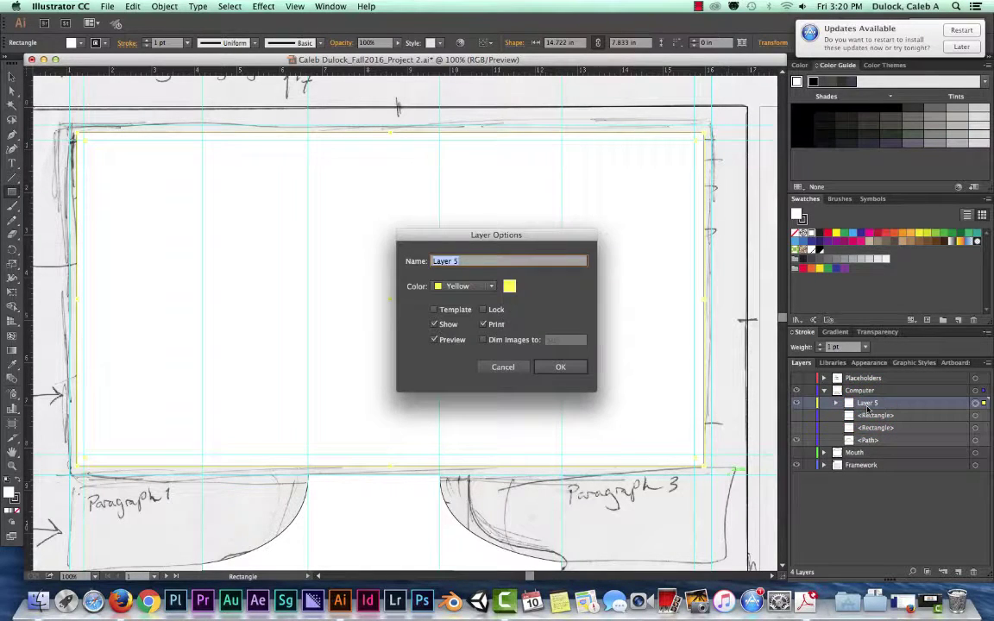
type("screen background")
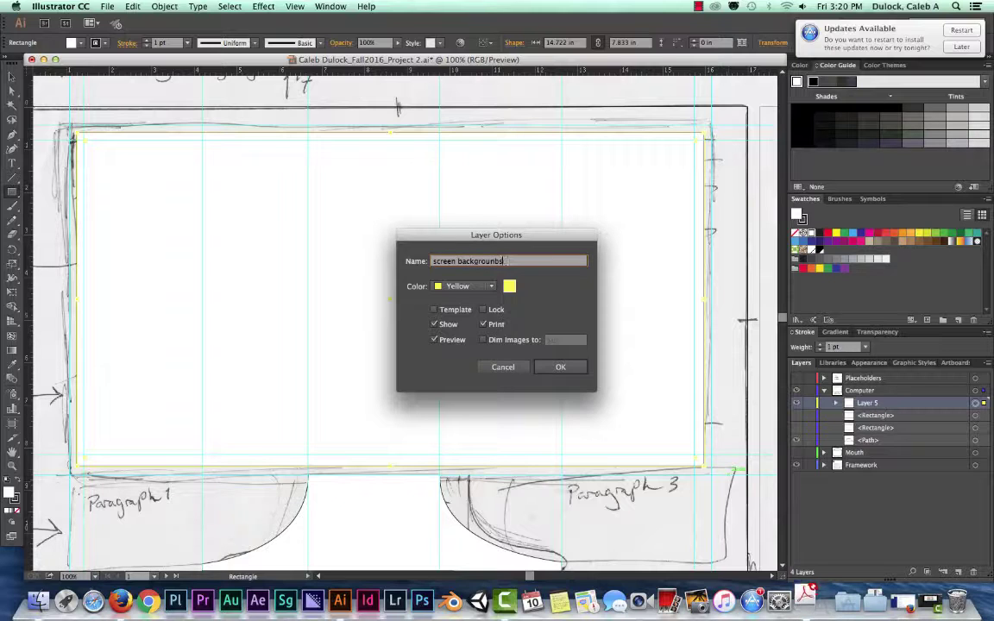
key("Return")
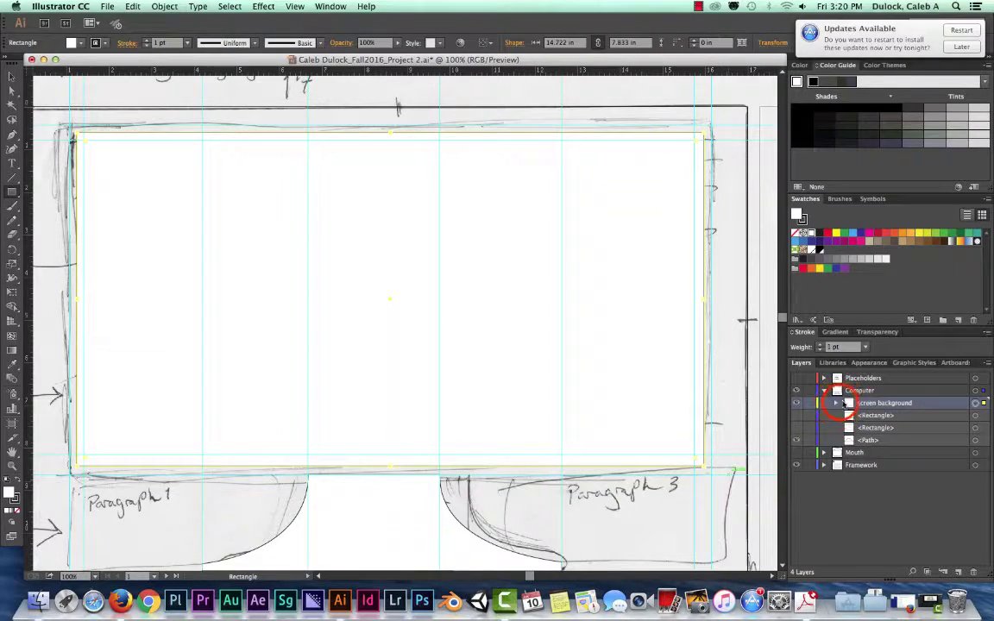
left_click(835, 403)
left_click(834, 402)
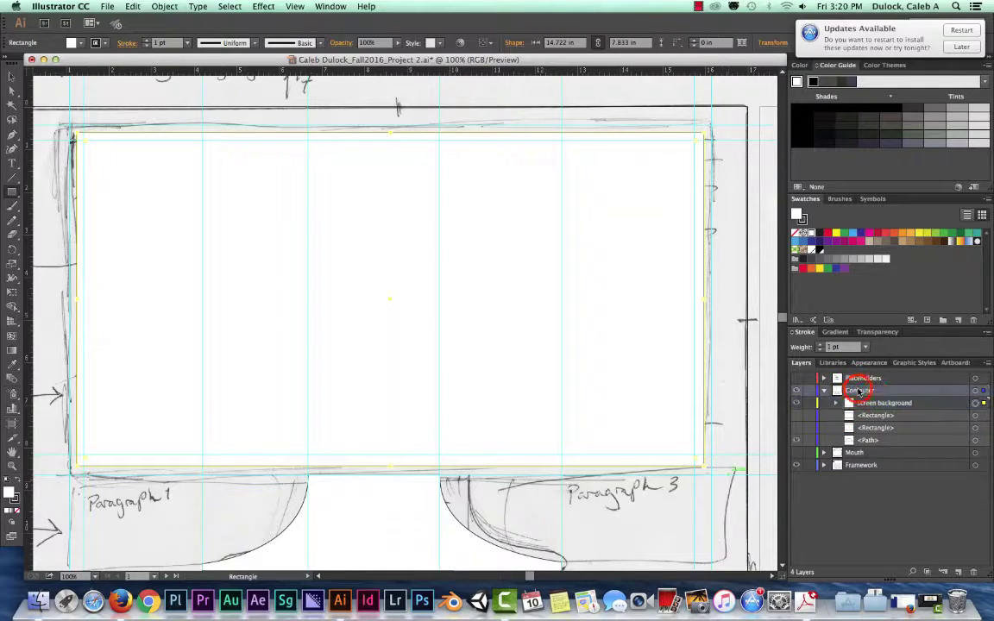
left_click(864, 404)
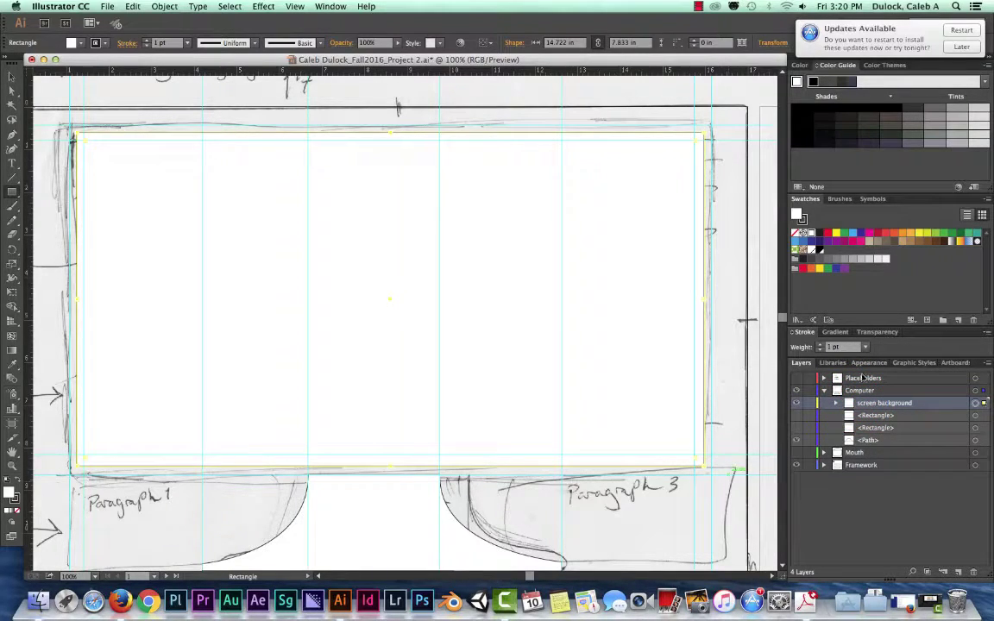
left_click(12, 74)
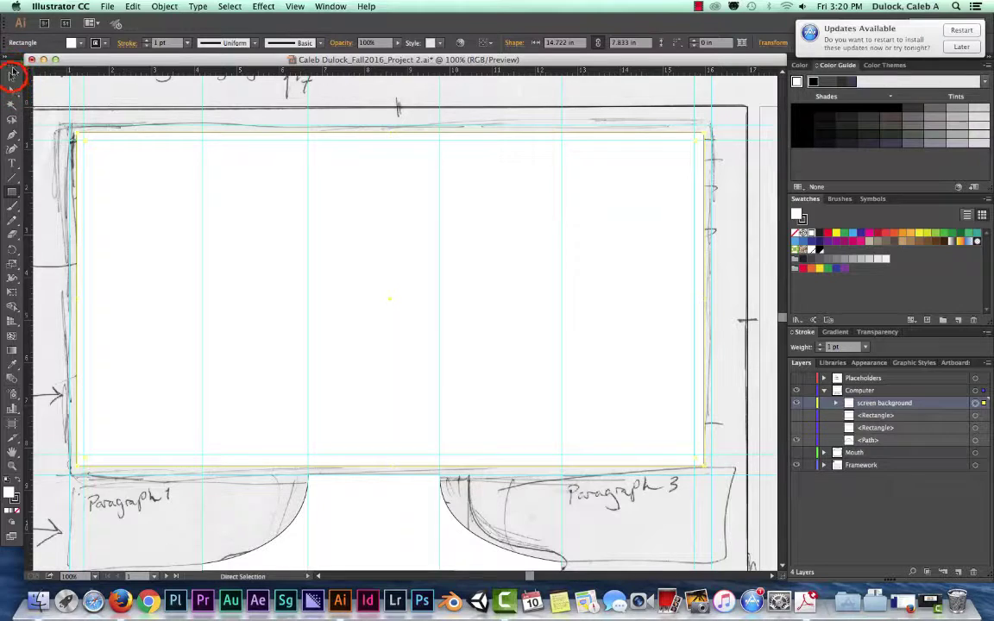
left_click(183, 102)
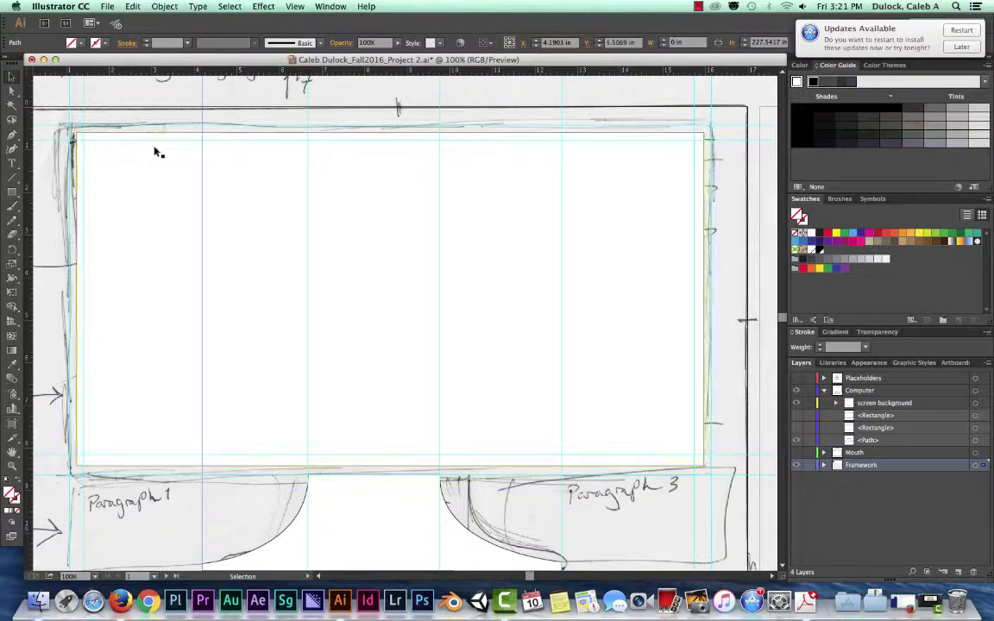
left_click(796, 403)
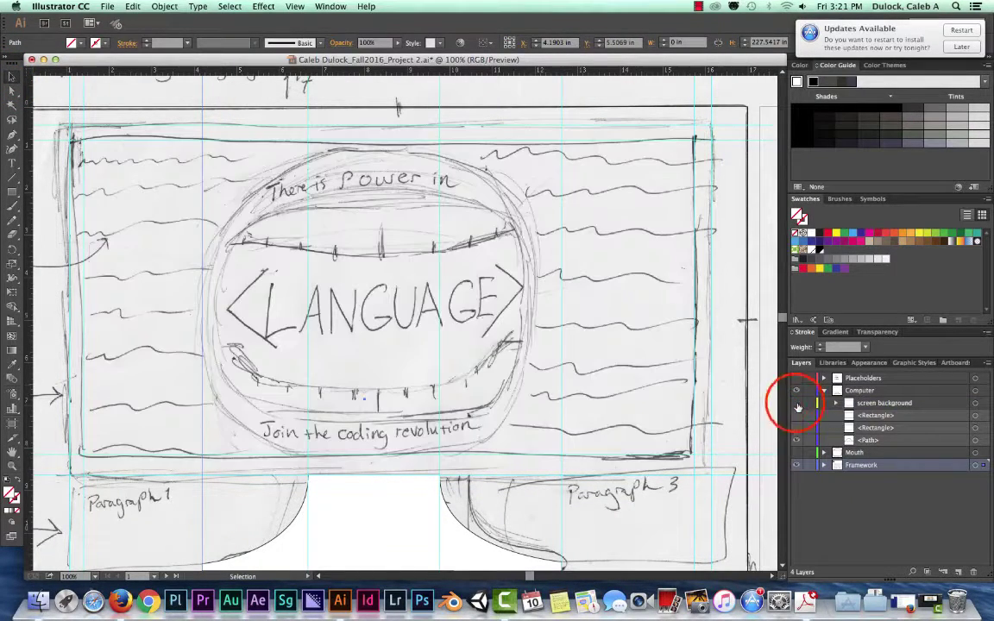
- Draw a rounded rectangle about 2.63 by 3.23 in beside the artboard and reduce its corner radius to 0 in
key("super+minus")
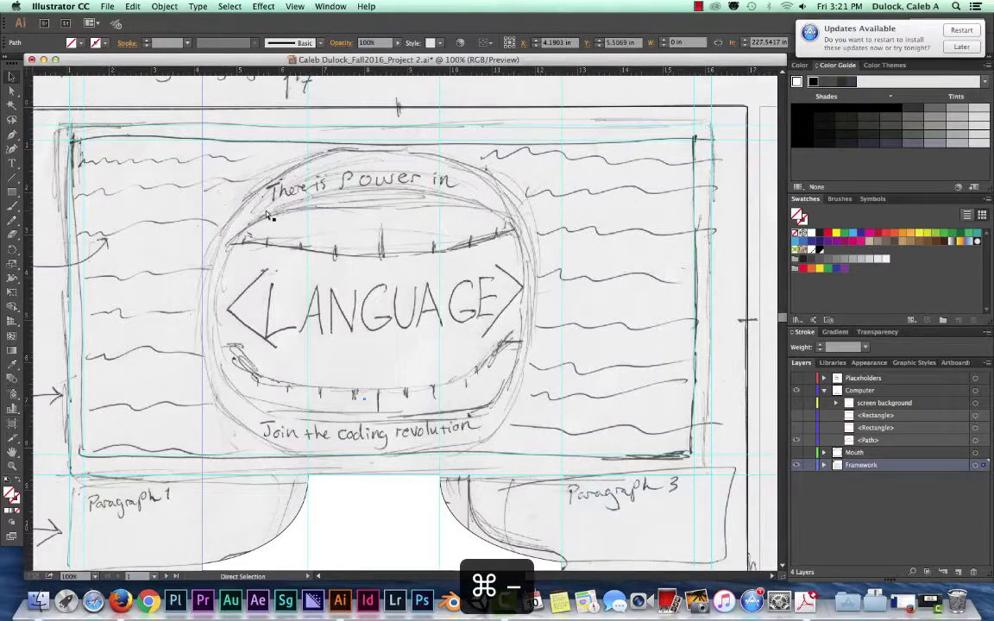
left_click(13, 193)
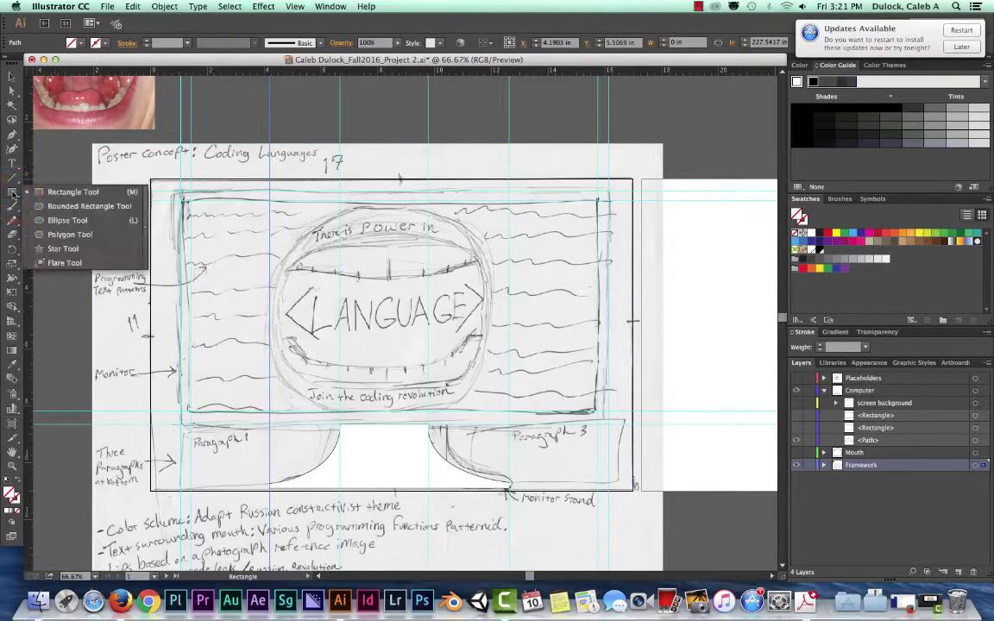
left_click_drag(13, 193, 78, 207)
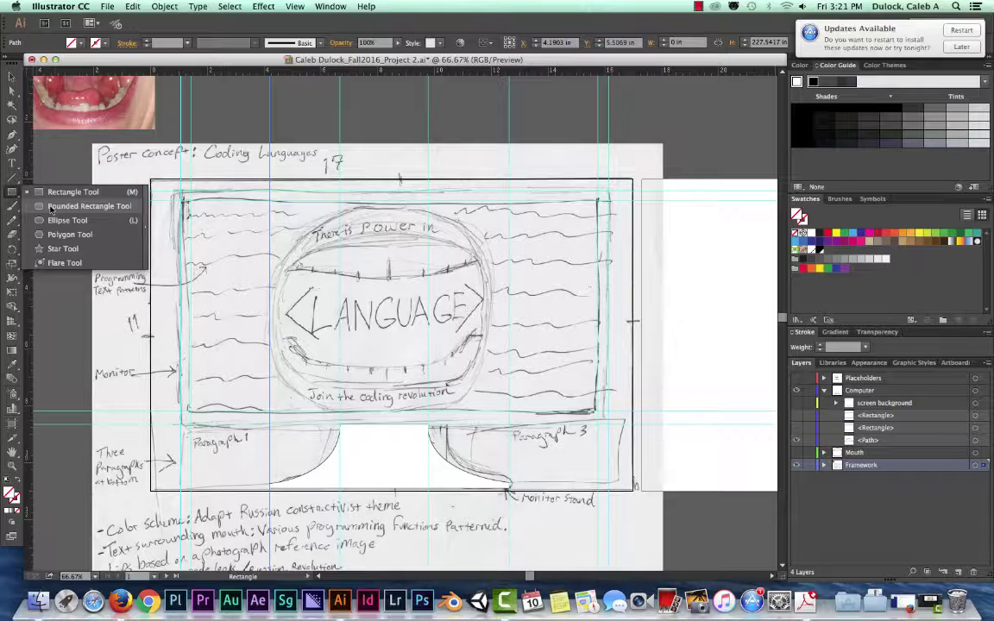
left_click_drag(50, 209, 124, 304)
left_click(122, 216)
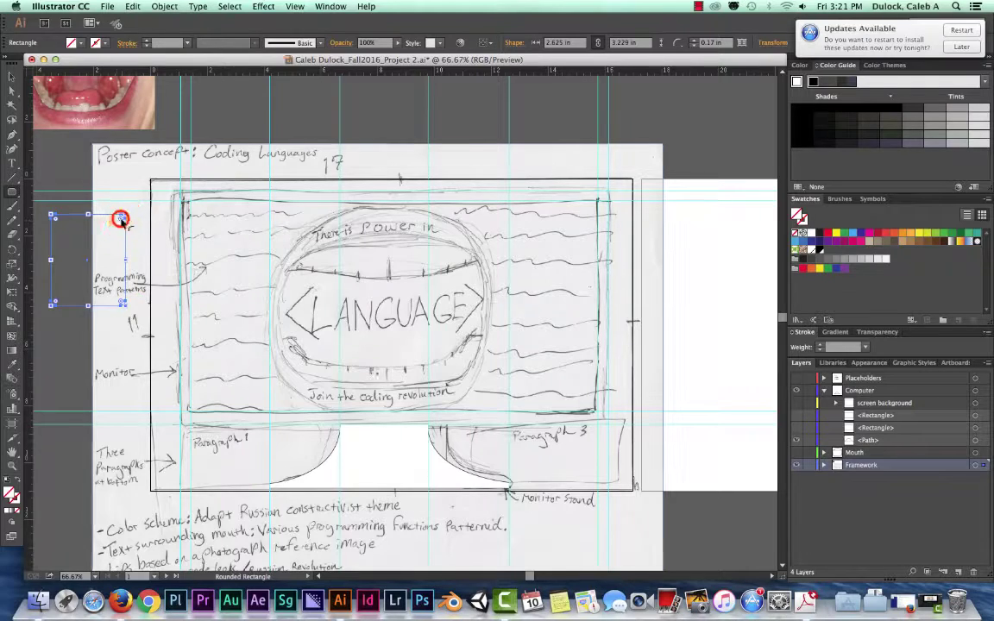
mouse_move(122, 220)
left_mouse_down()
mouse_move(87, 258)
mouse_move(91, 226)
mouse_move(120, 209)
mouse_move(157, 214)
mouse_move(121, 200)
mouse_move(113, 220)
left_mouse_up()
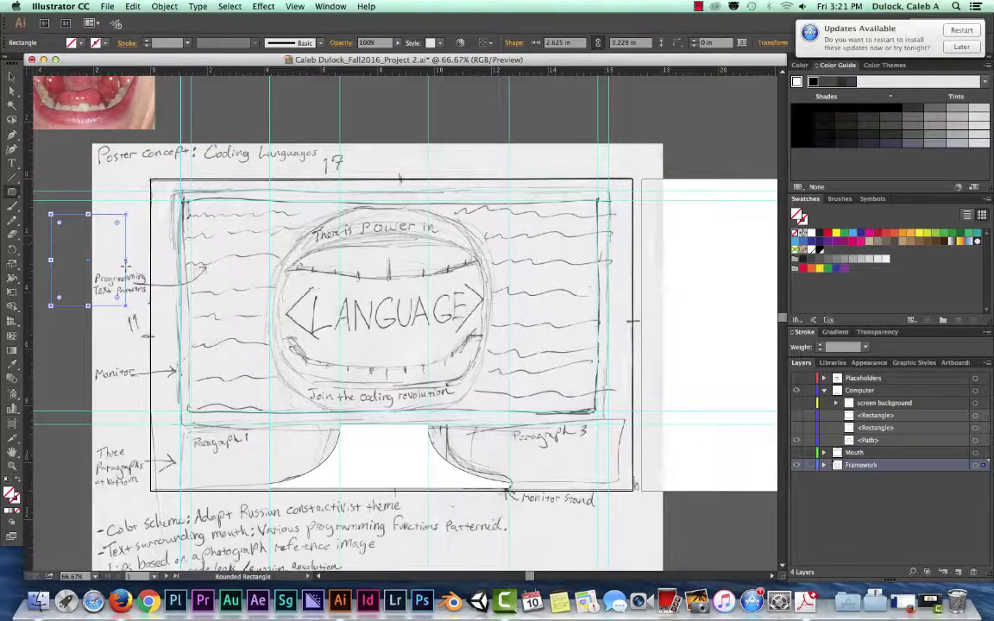
left_click(11, 76)
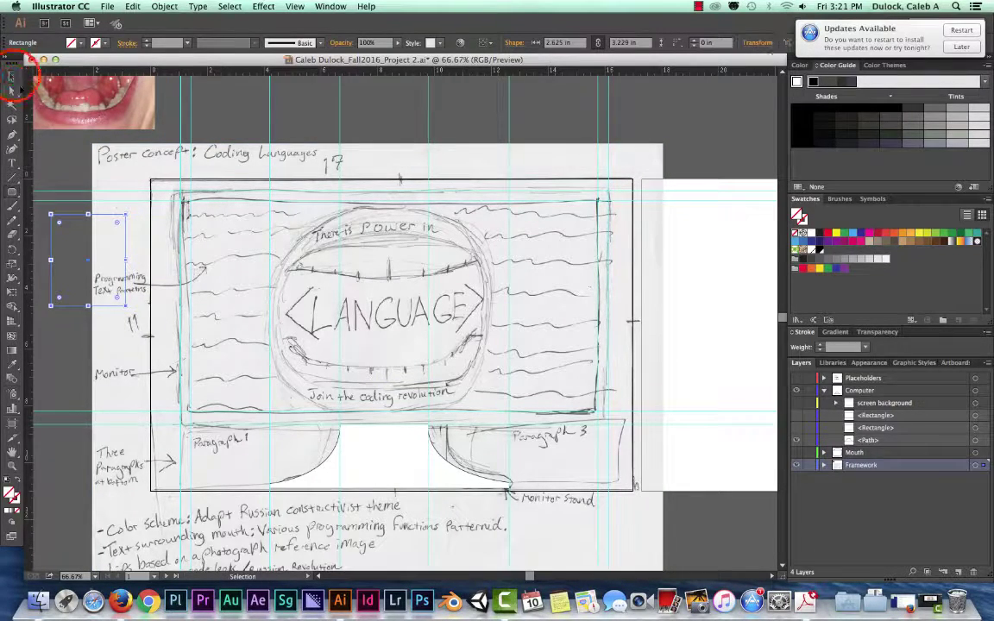
left_click(13, 195)
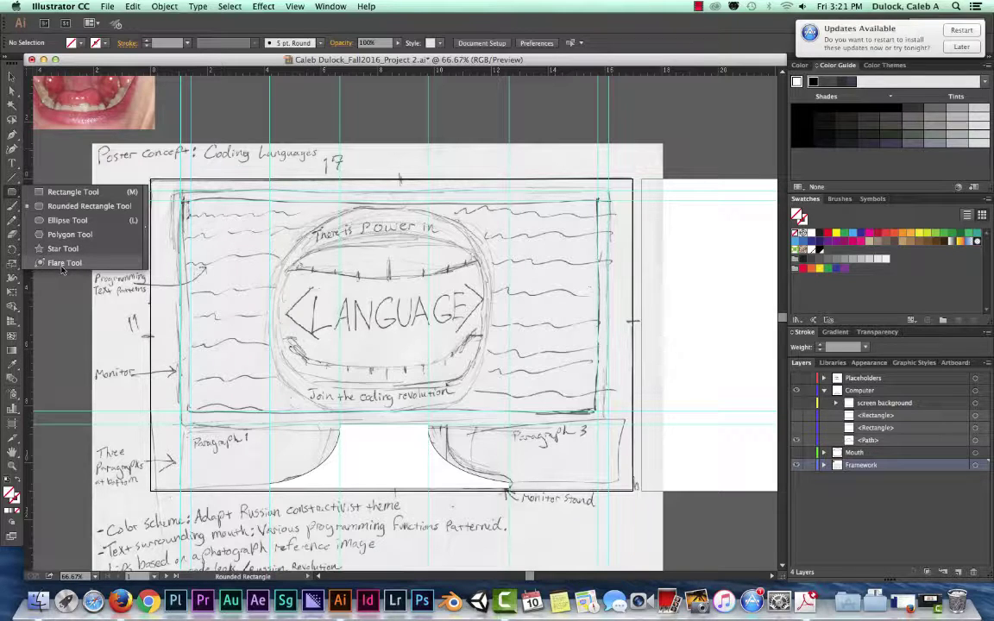
left_click(12, 191)
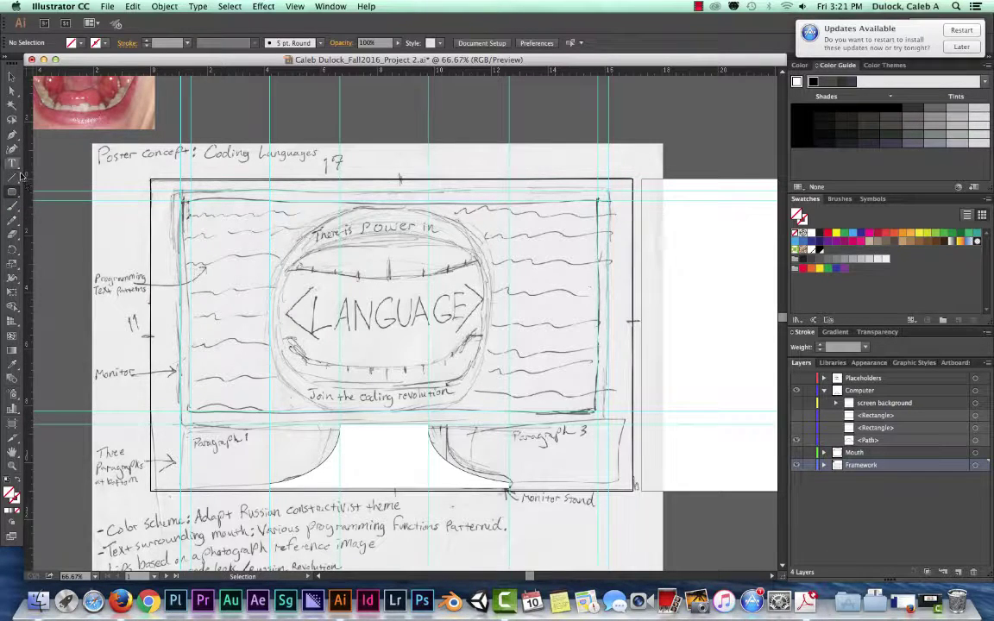
key("v")
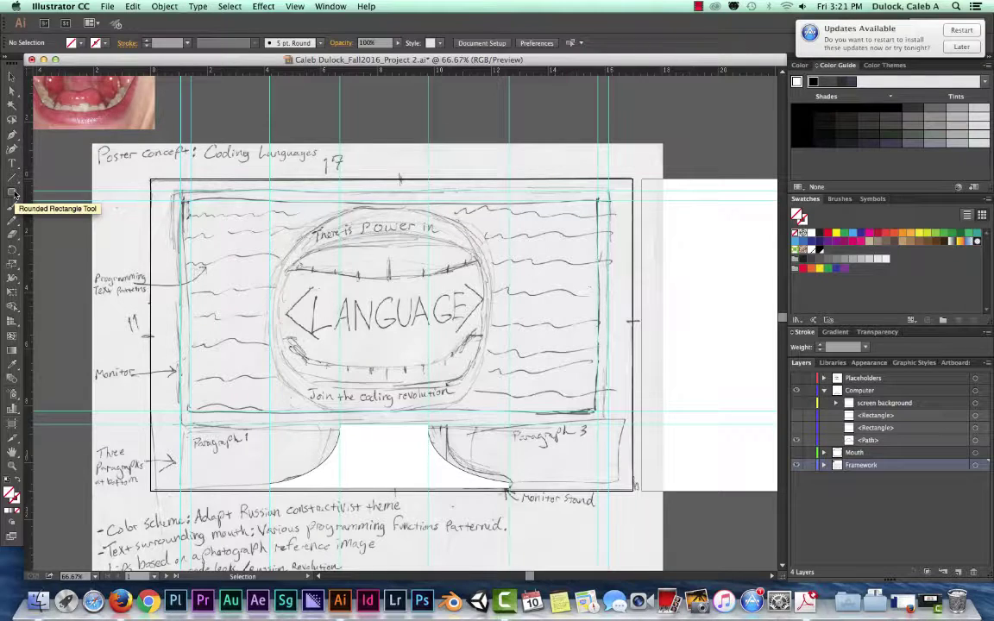
- Try the Arc tool with a curve about 1.90 by 2.98 in and the Line Segment tool with a diagonal beside the artboard
left_click(15, 178)
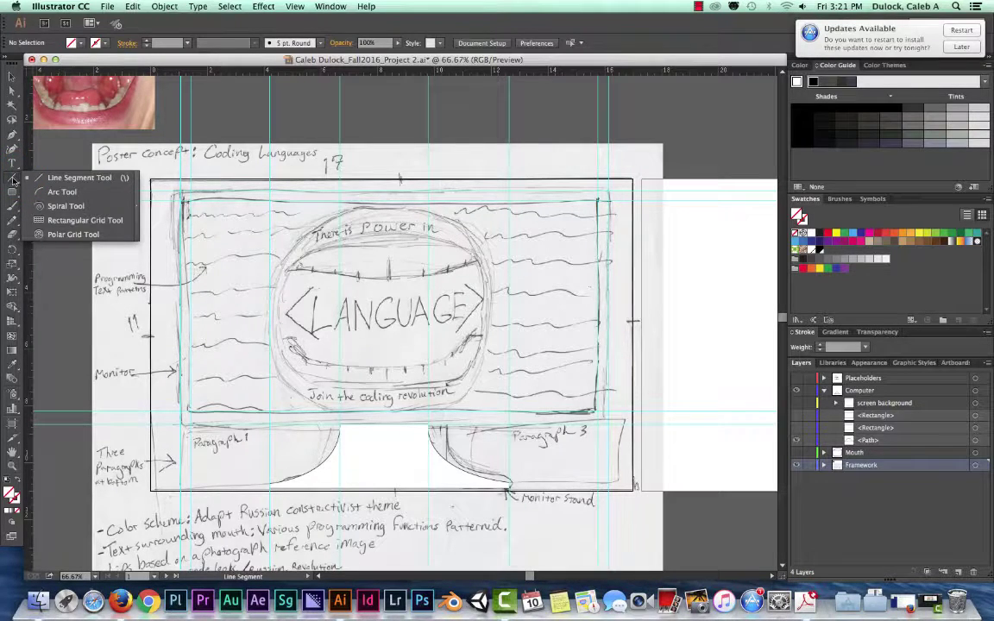
left_click(57, 191)
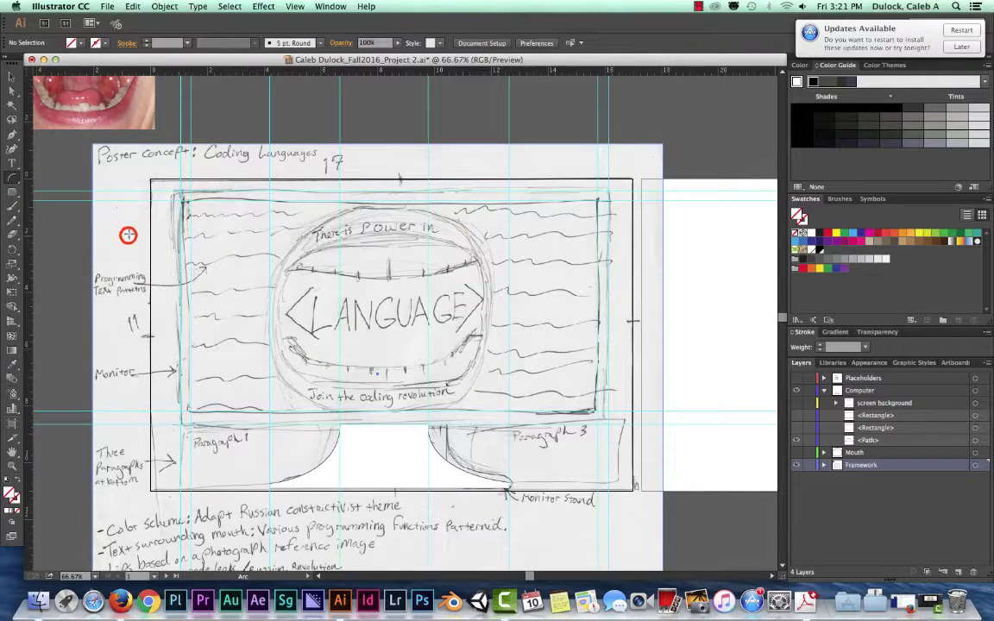
left_click_drag(128, 234, 76, 318)
left_click(14, 178)
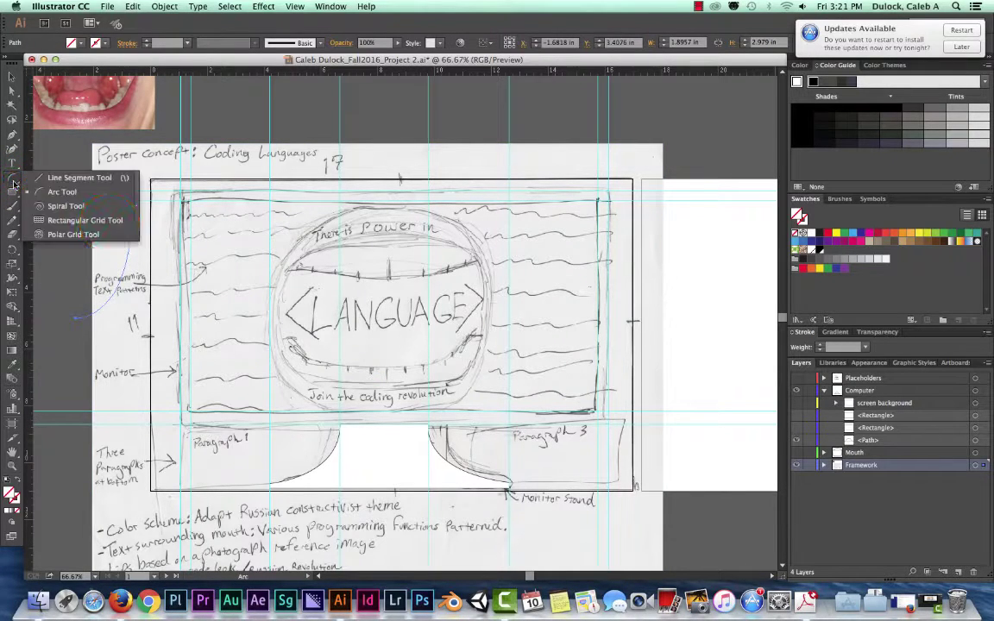
left_click(80, 178)
left_click_drag(107, 221, 63, 259)
left_click(12, 76)
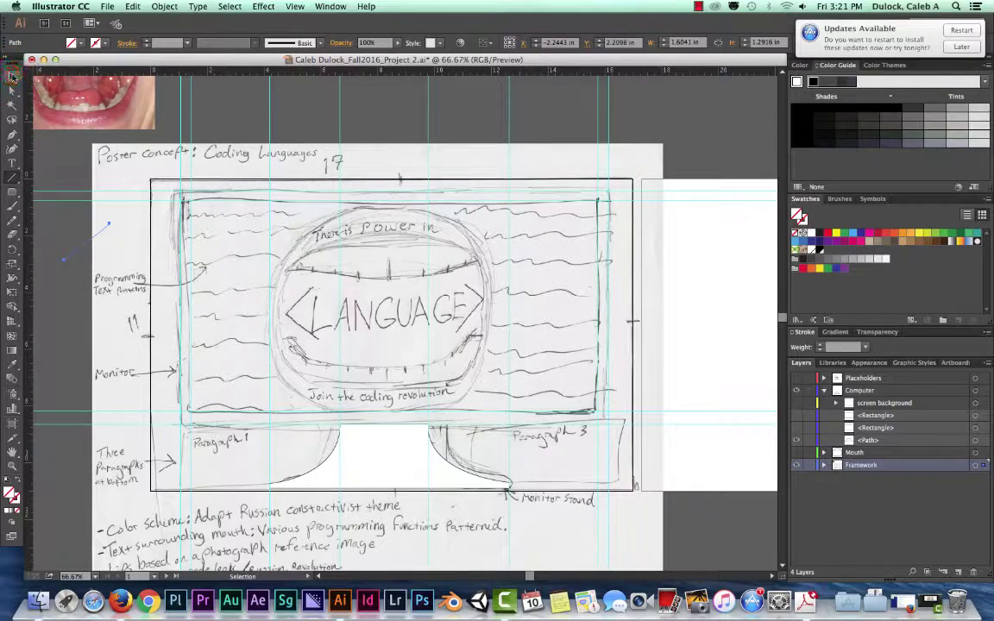
left_click(125, 259)
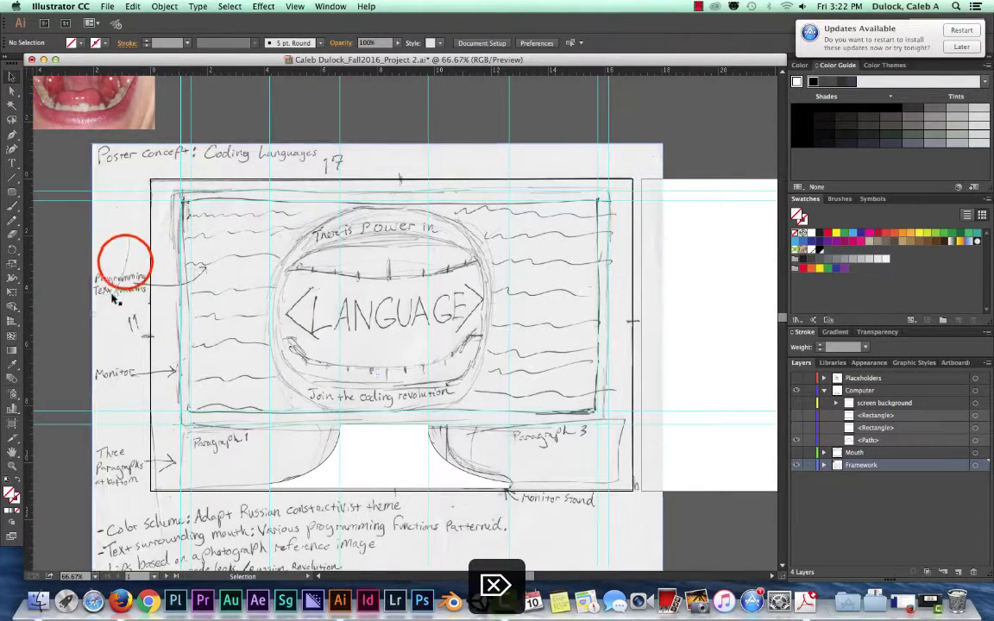
left_click(13, 177)
left_click(13, 207)
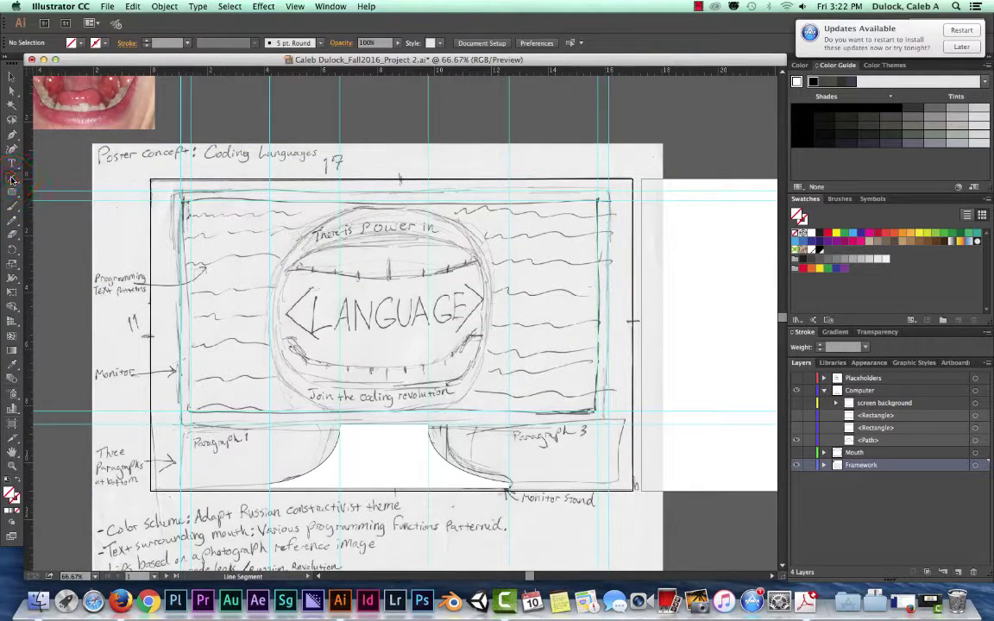
double_click(14, 176)
left_click(467, 348)
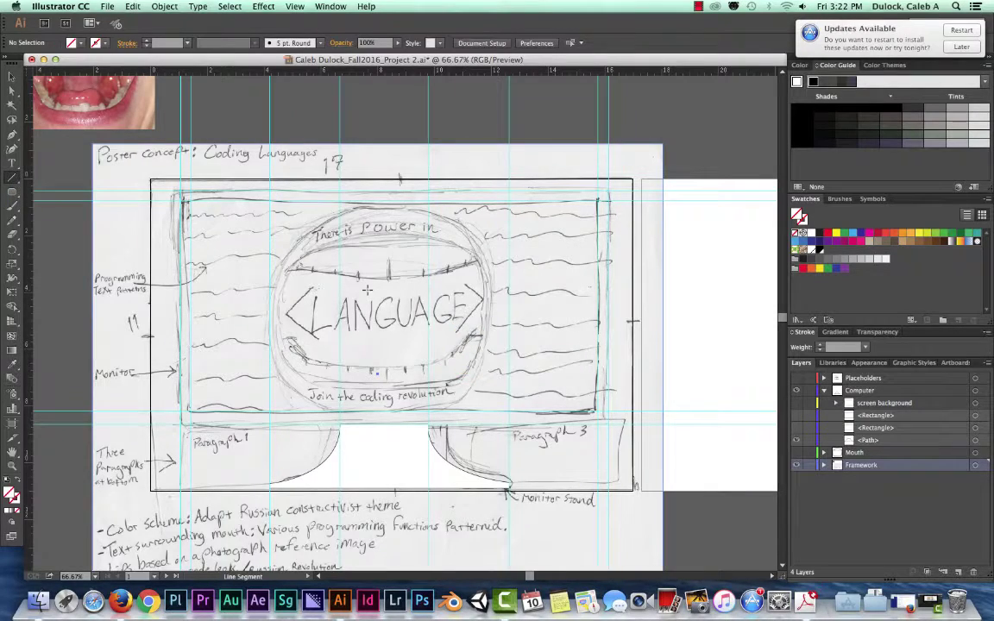
- Set the stroke to black and draw a diagonal line segment about 3.33 in wide and 3.21 in high on the blank second artboard
scroll(675, 259, "right", 1)
scroll(675, 259, "right", 5)
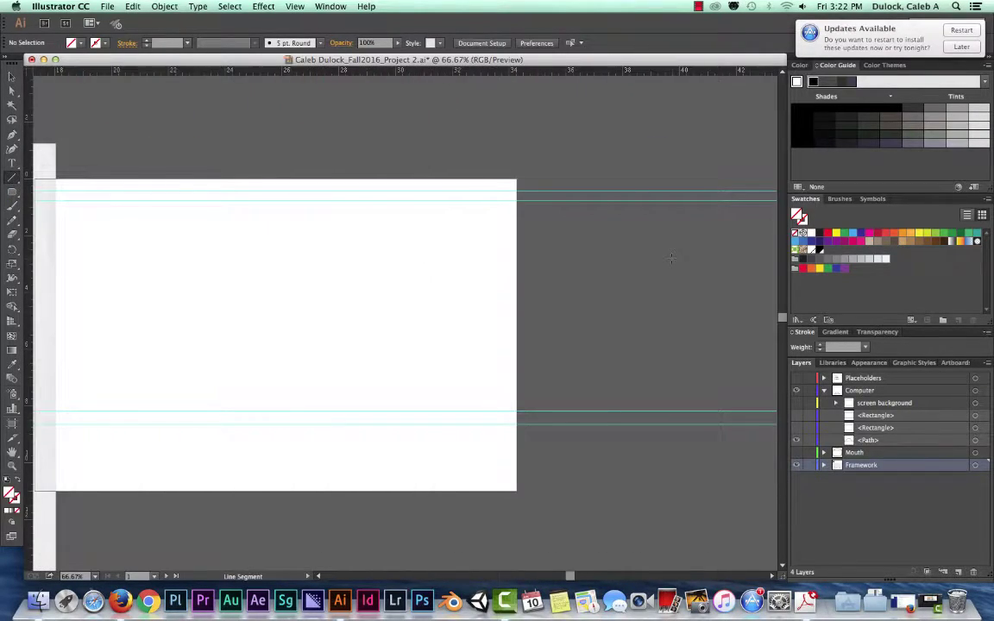
scroll(670, 257, "left", 10)
scroll(670, 257, "right", 6)
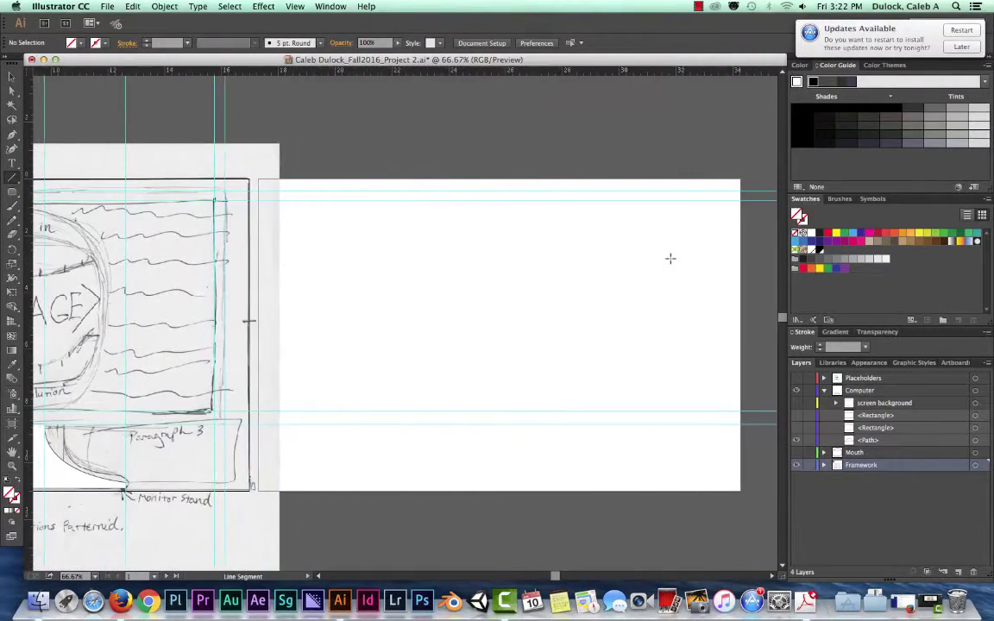
scroll(671, 258, "right", 2)
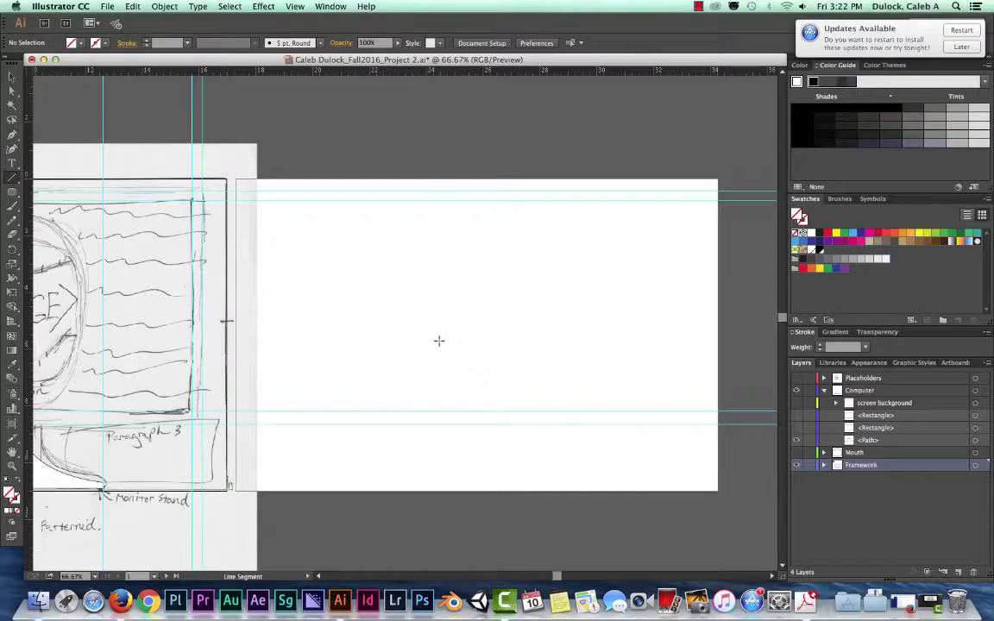
key("v")
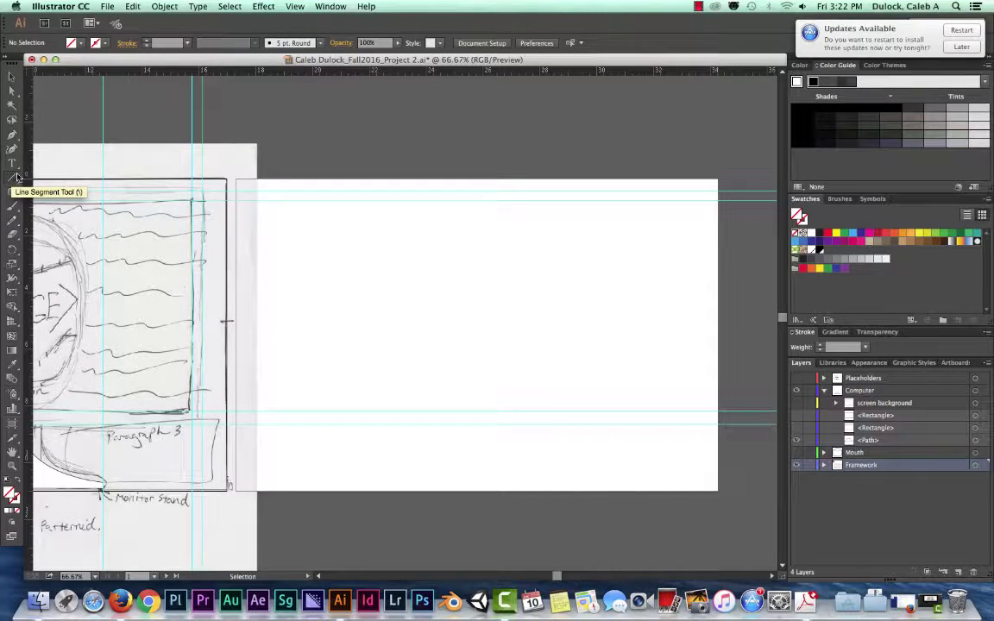
left_click(14, 182)
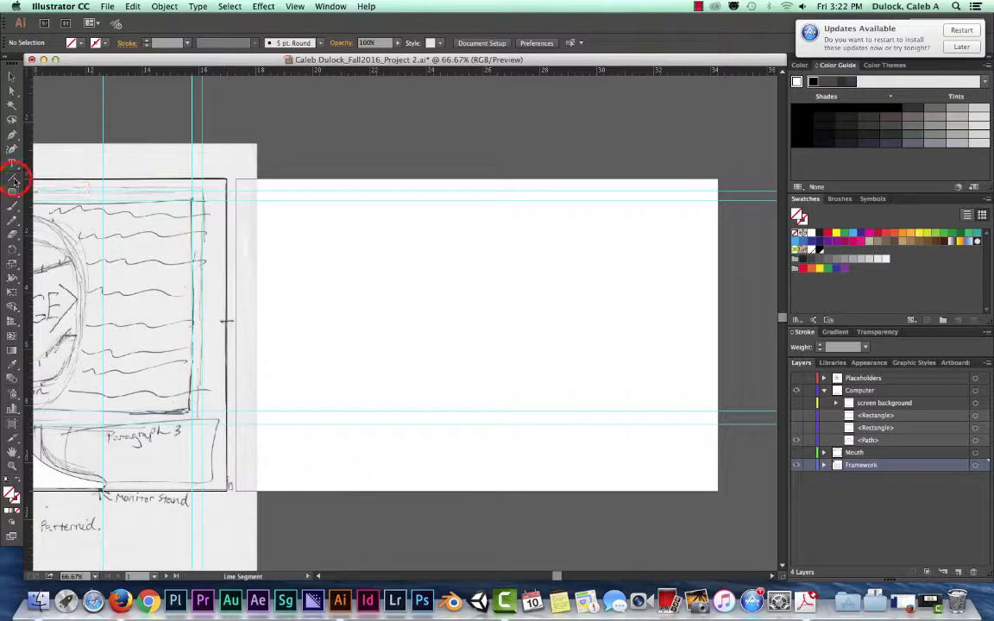
left_click(13, 182)
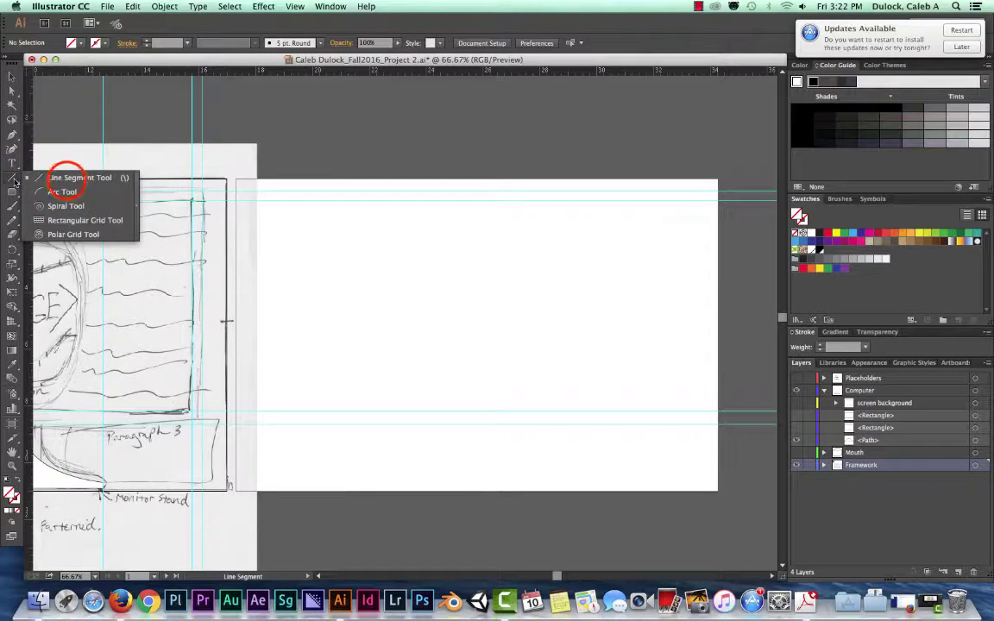
left_click(67, 178)
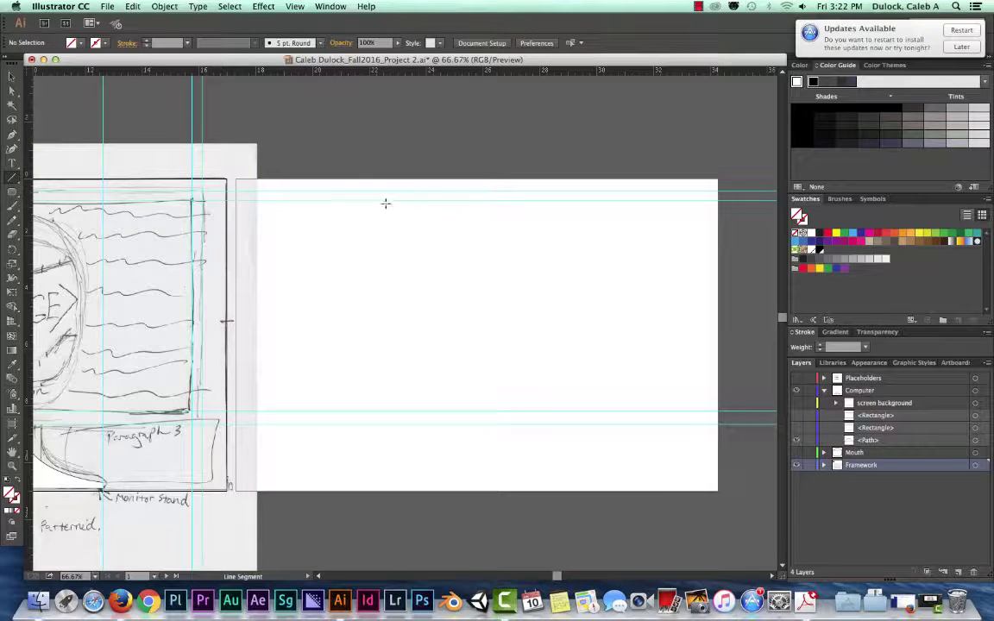
left_click(15, 78)
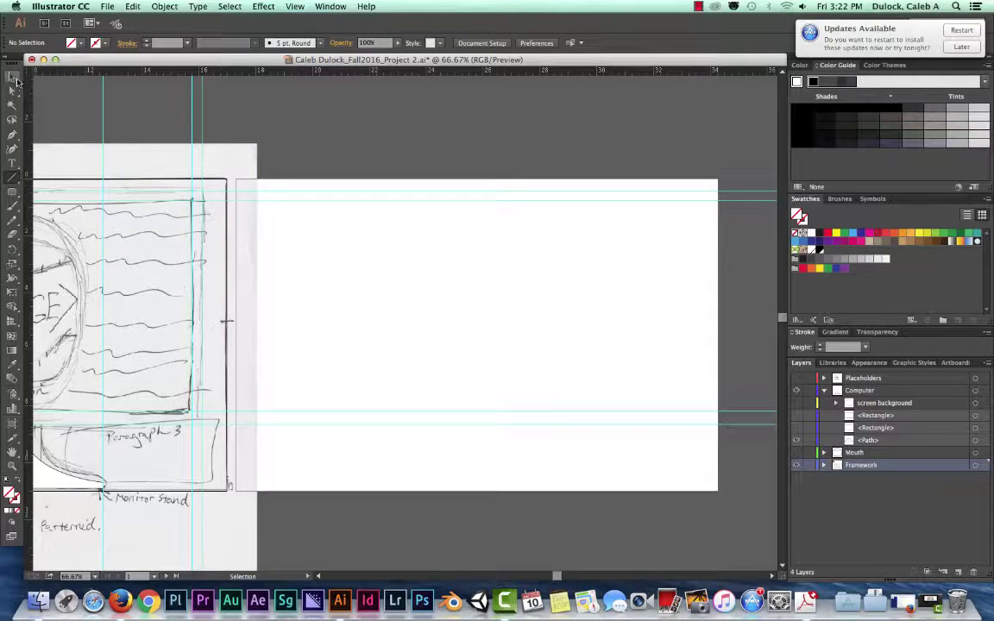
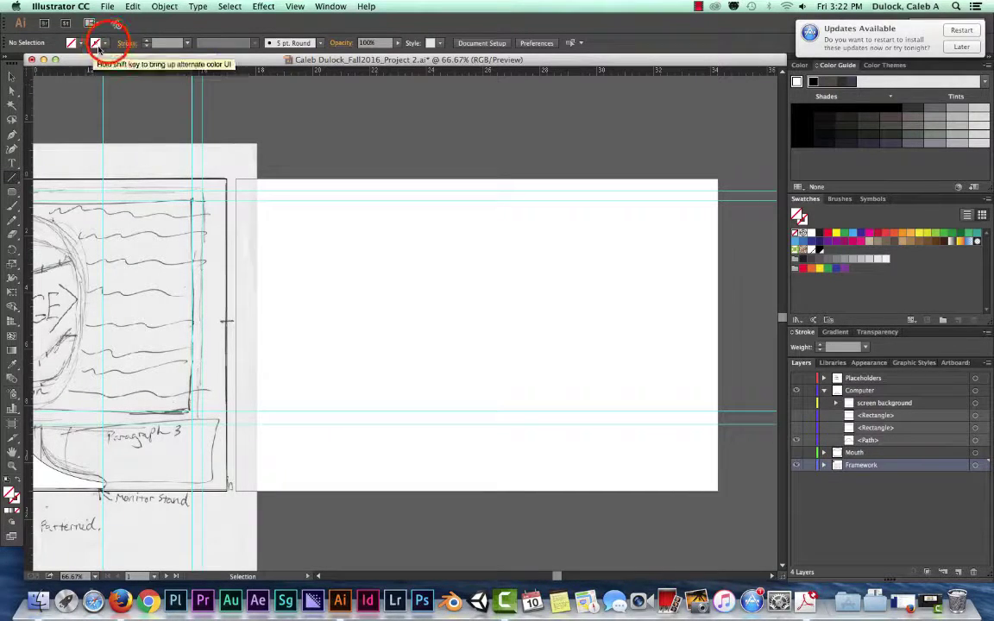
left_click(104, 43)
left_click(105, 43)
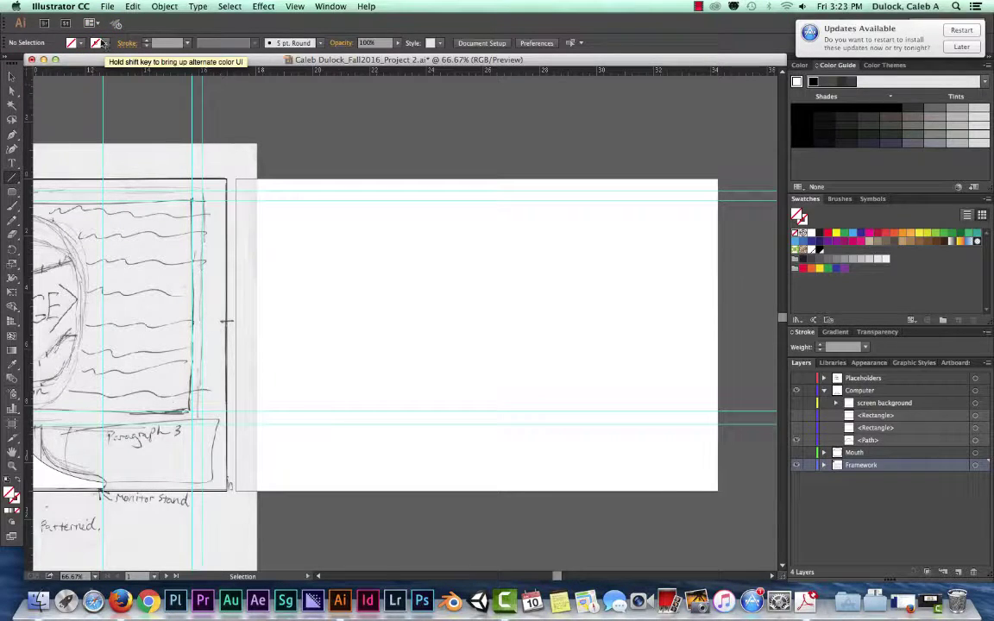
left_click(104, 43)
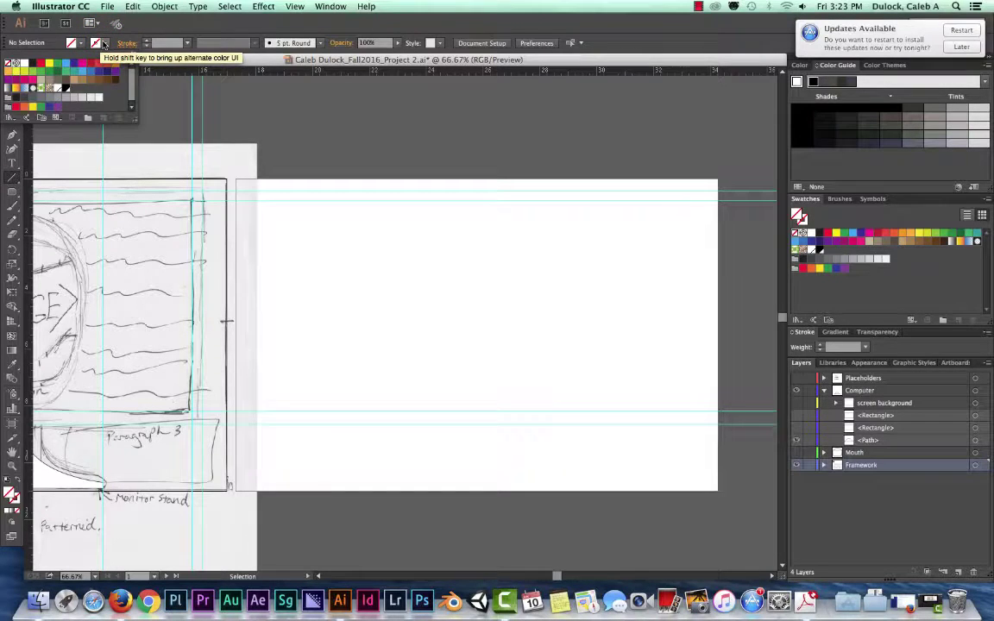
left_click(31, 65)
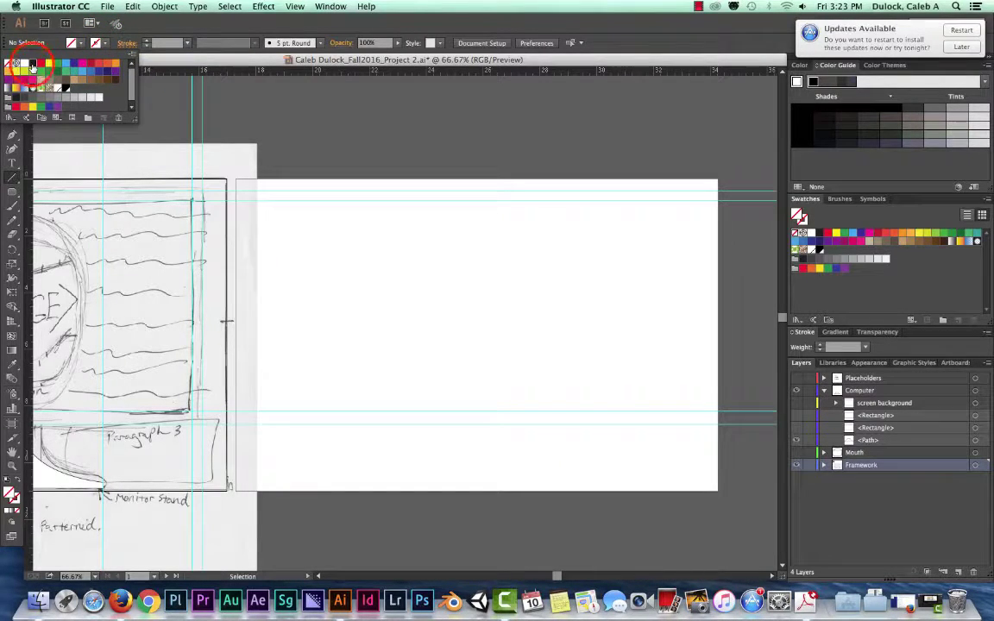
left_click(97, 38)
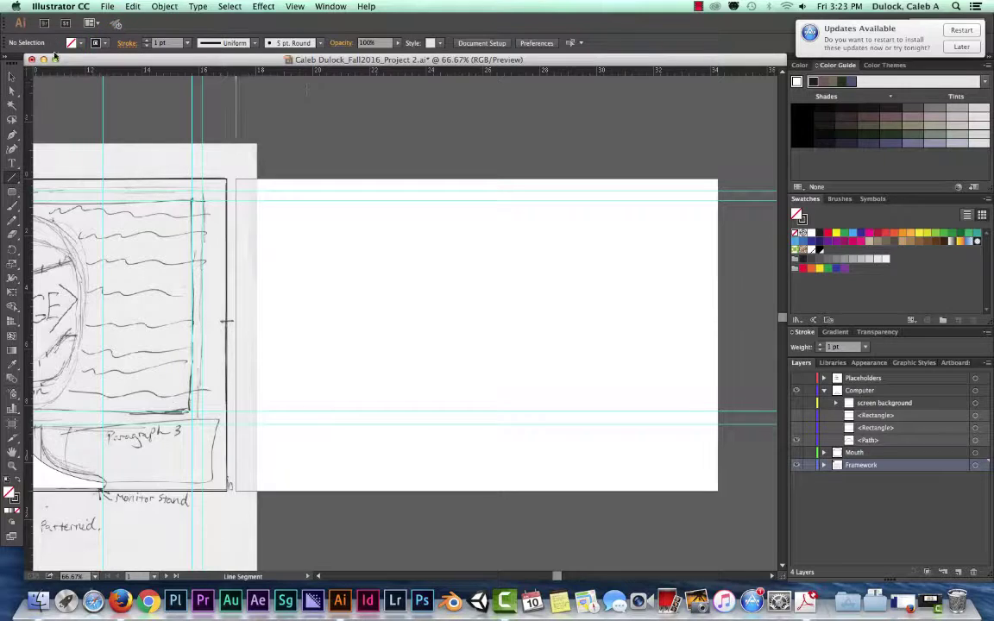
left_click_drag(472, 232, 377, 324)
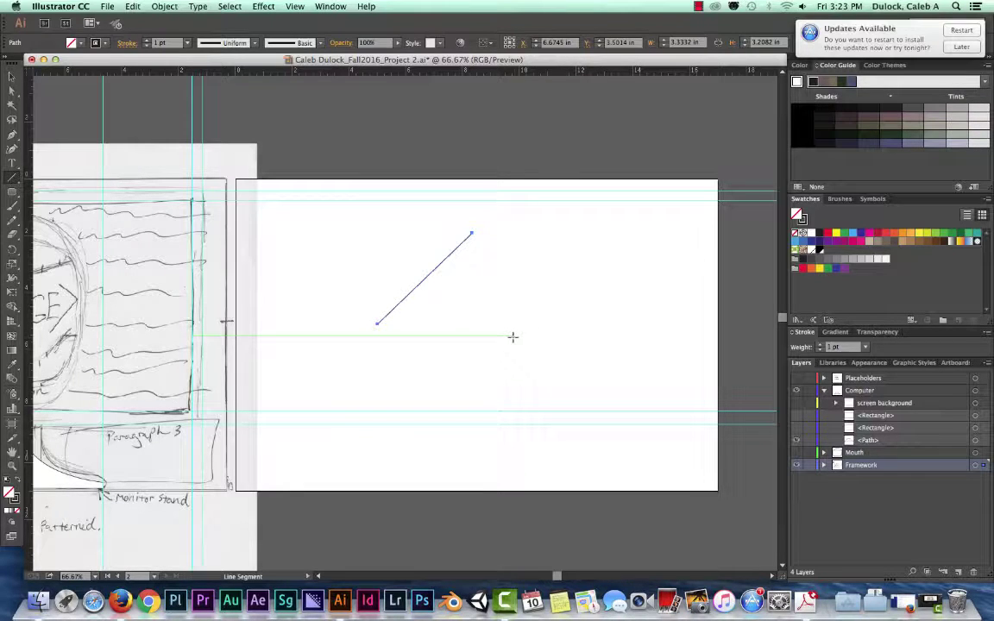
- Draw a dense burst of line segments radiating from one point near the middle of the second artboard and deselect them
scroll(514, 336, "left", 5)
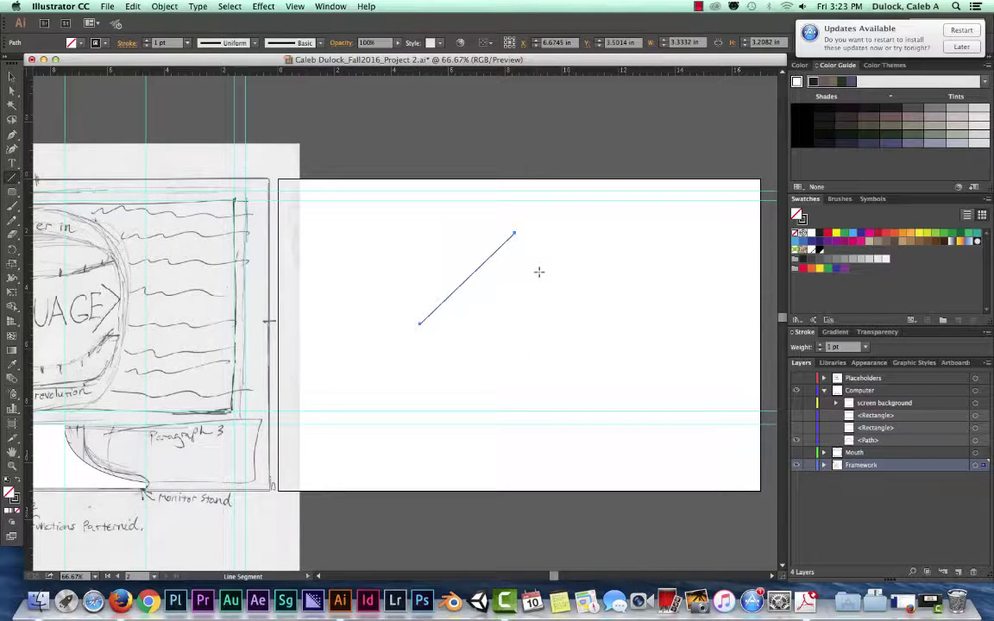
left_click_drag(571, 279, 503, 328)
mouse_move(432, 224)
left_mouse_down()
mouse_move(577, 207)
mouse_move(682, 259)
mouse_move(698, 324)
mouse_move(693, 358)
mouse_move(658, 399)
mouse_move(591, 407)
mouse_move(516, 385)
mouse_move(388, 310)
mouse_move(392, 375)
mouse_move(446, 438)
mouse_move(395, 425)
mouse_move(365, 437)
mouse_move(360, 483)
left_mouse_up()
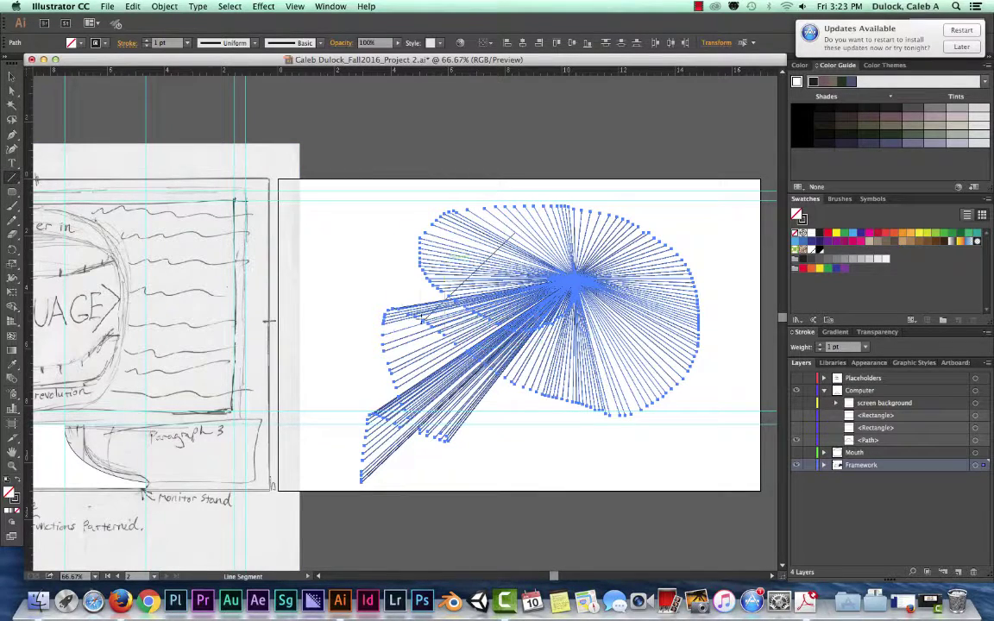
left_click(11, 75)
left_click_drag(395, 244, 366, 229)
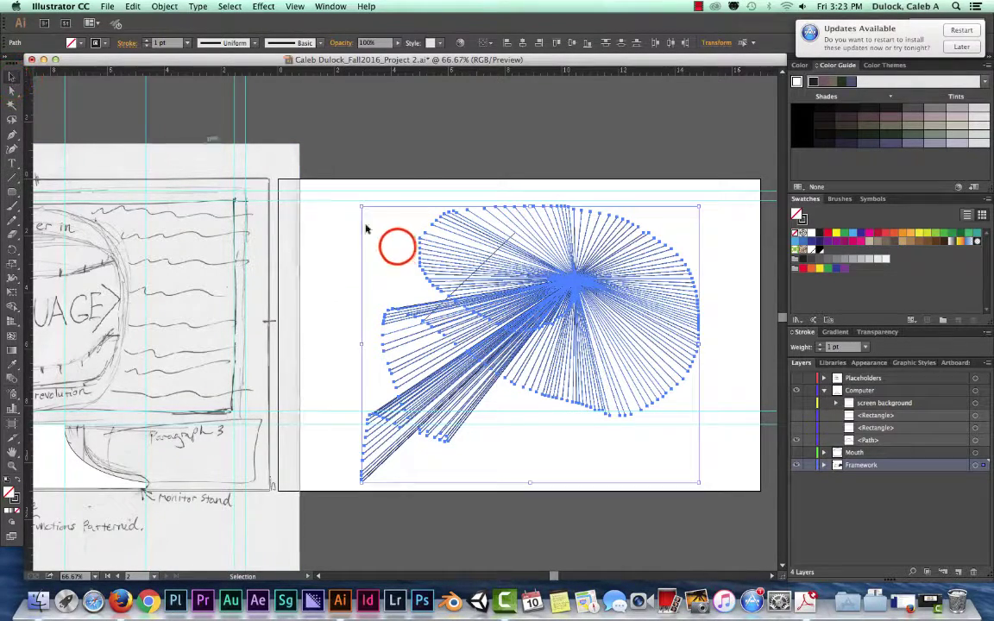
left_click(398, 248)
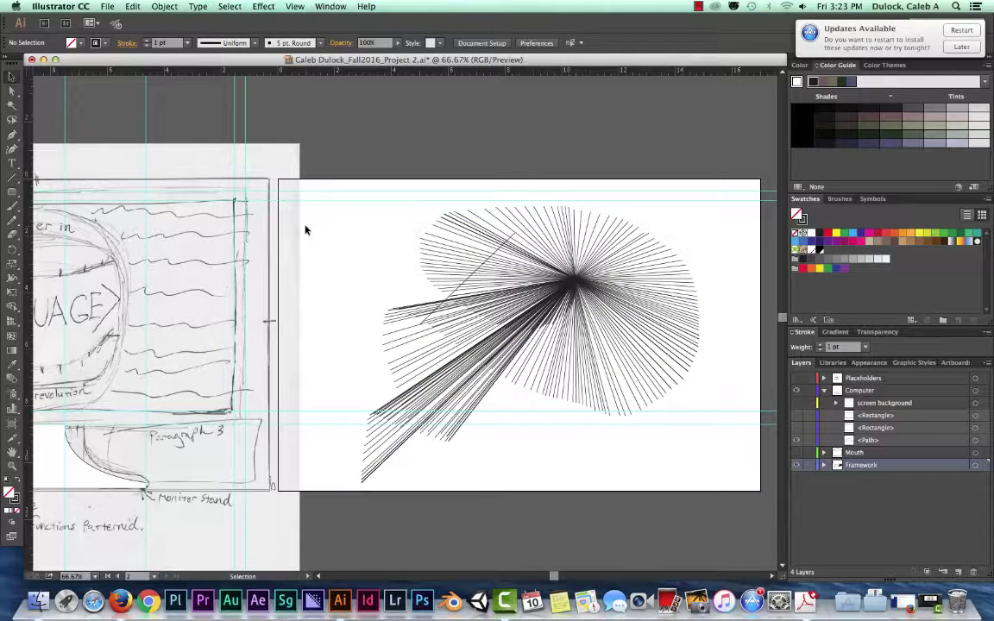
- Draw a dense series of nested rectangles with the Rectangle tool from one shared corner over the line burst on the second artboard
left_click(13, 177)
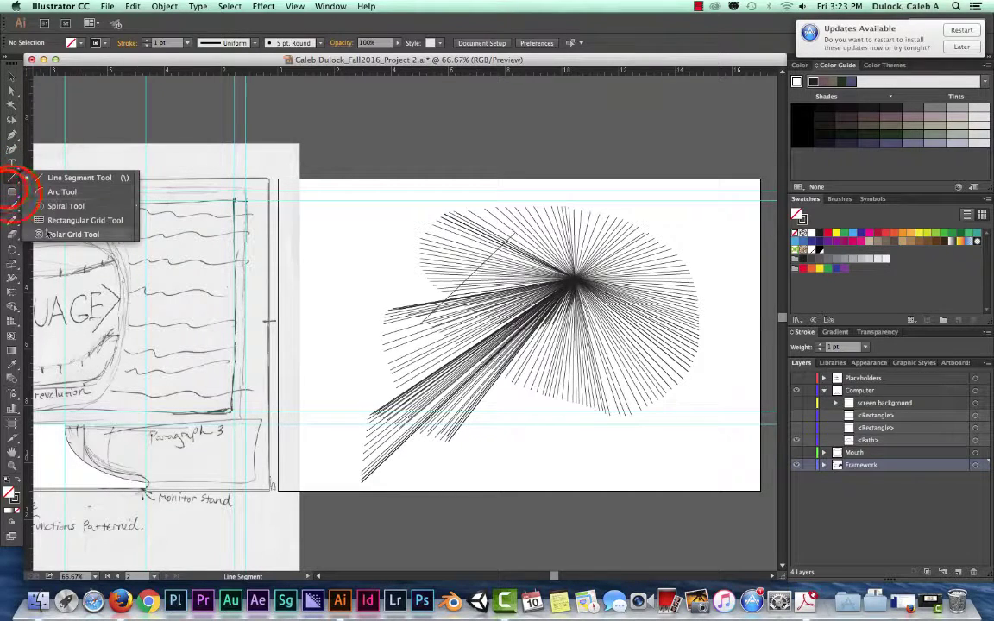
left_click(12, 193)
left_click_drag(12, 195, 37, 197)
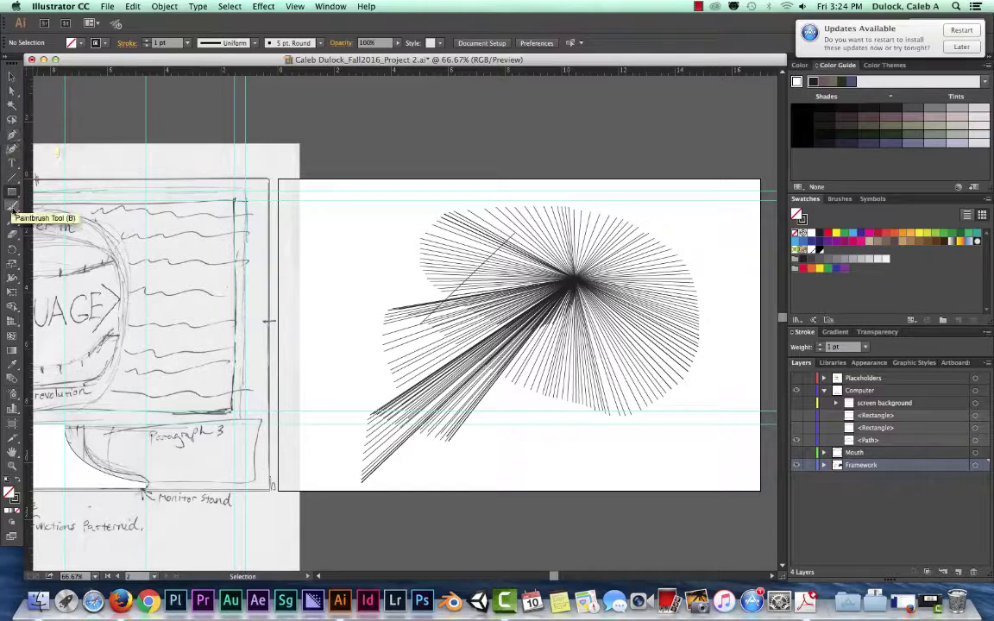
key("m")
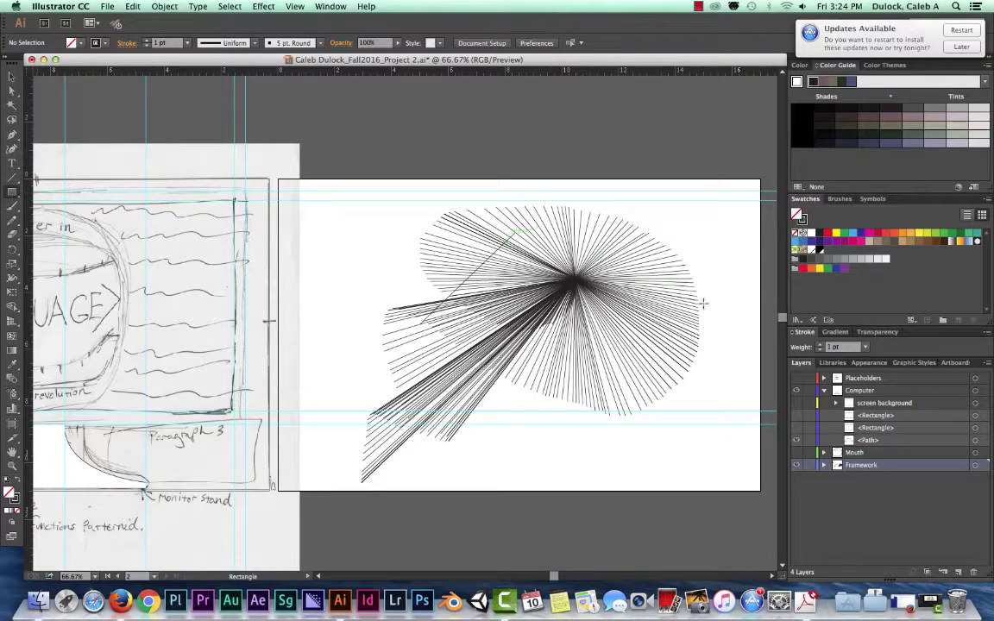
left_click(11, 188)
mouse_move(333, 205)
left_mouse_down()
mouse_move(352, 236)
mouse_move(400, 272)
mouse_move(453, 267)
mouse_move(530, 192)
mouse_move(603, 198)
mouse_move(716, 386)
left_mouse_up()
left_click(12, 76)
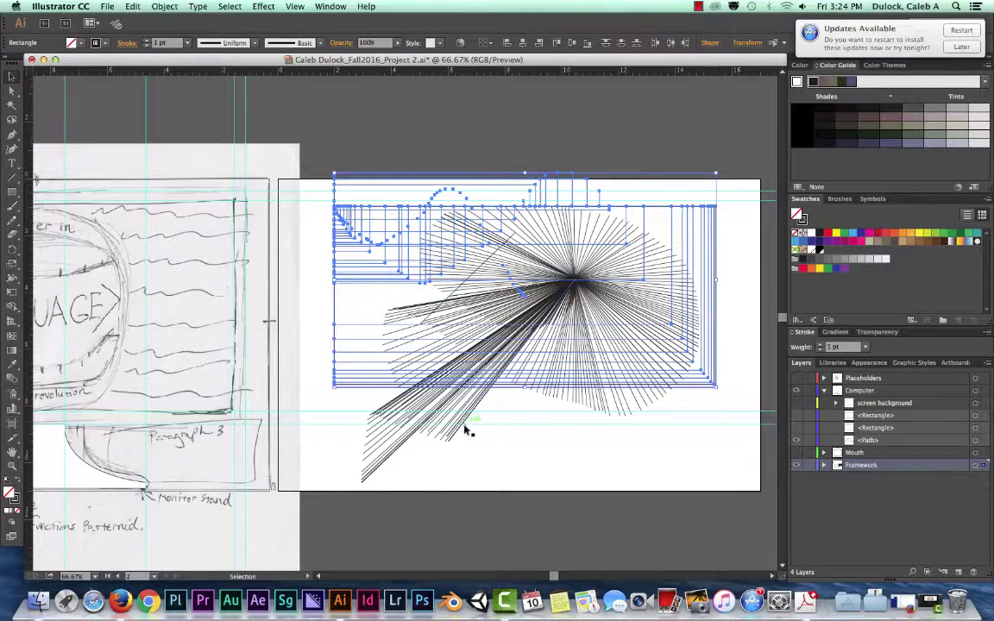
- Draw a second burst of line segments near the artboard's lower edge and a star of lines constrained to 45° angles beside it
left_click(12, 175)
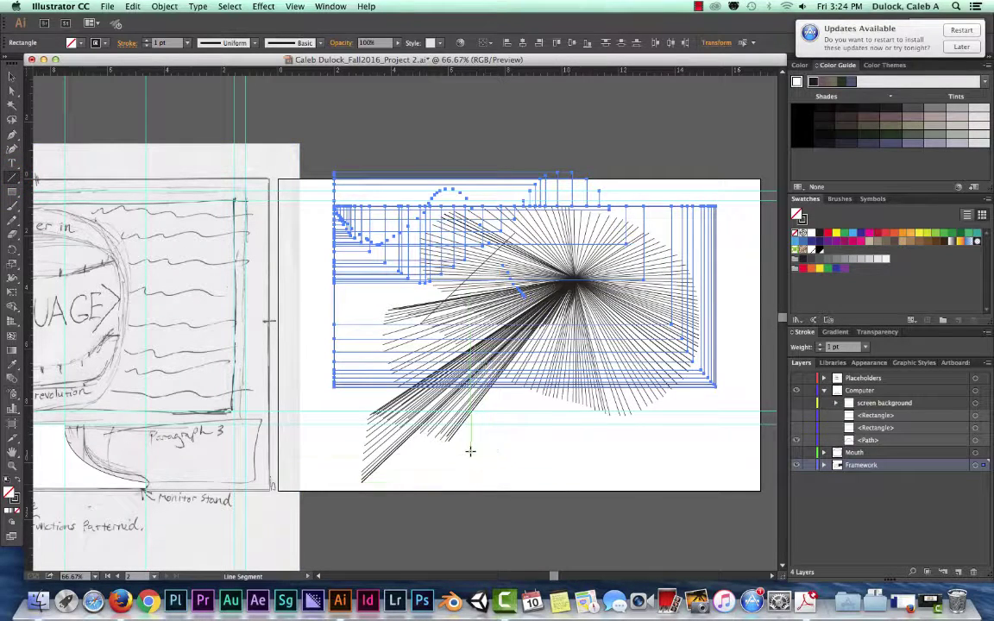
mouse_move(421, 461)
left_mouse_down()
mouse_move(504, 455)
mouse_move(555, 420)
mouse_move(560, 516)
mouse_move(384, 528)
mouse_move(392, 560)
mouse_move(540, 533)
mouse_move(544, 564)
mouse_move(533, 566)
left_mouse_up()
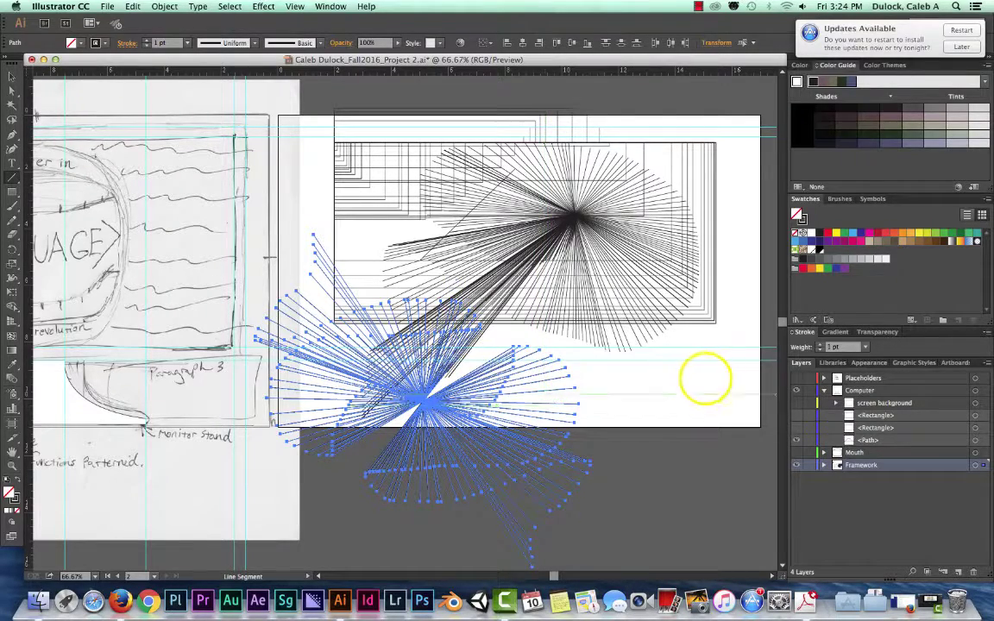
mouse_move(706, 379)
left_mouse_down()
mouse_move(589, 371)
mouse_move(634, 302)
mouse_move(768, 319)
mouse_move(708, 427)
mouse_move(659, 425)
left_mouse_up()
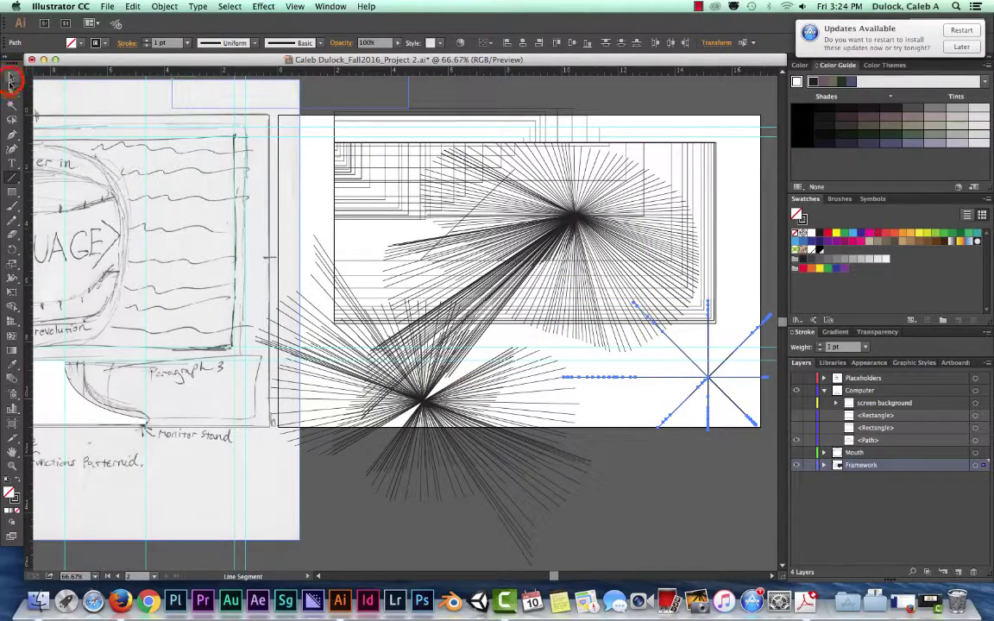
- Delete all the trial line bursts and nested rectangles from the second artboard
left_click(13, 76)
scroll(538, 288, "up", 3)
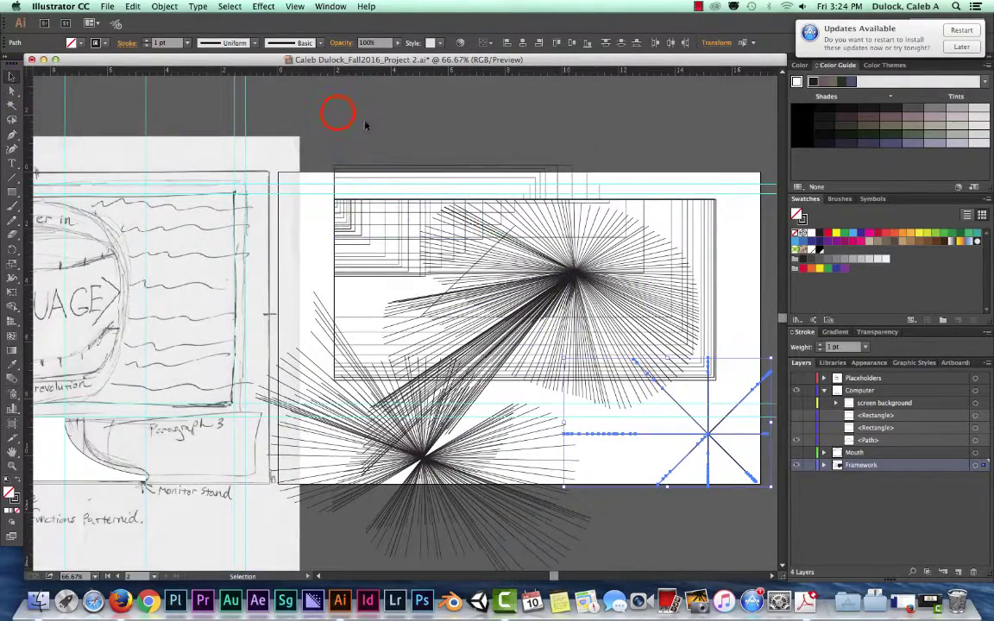
key("super+a")
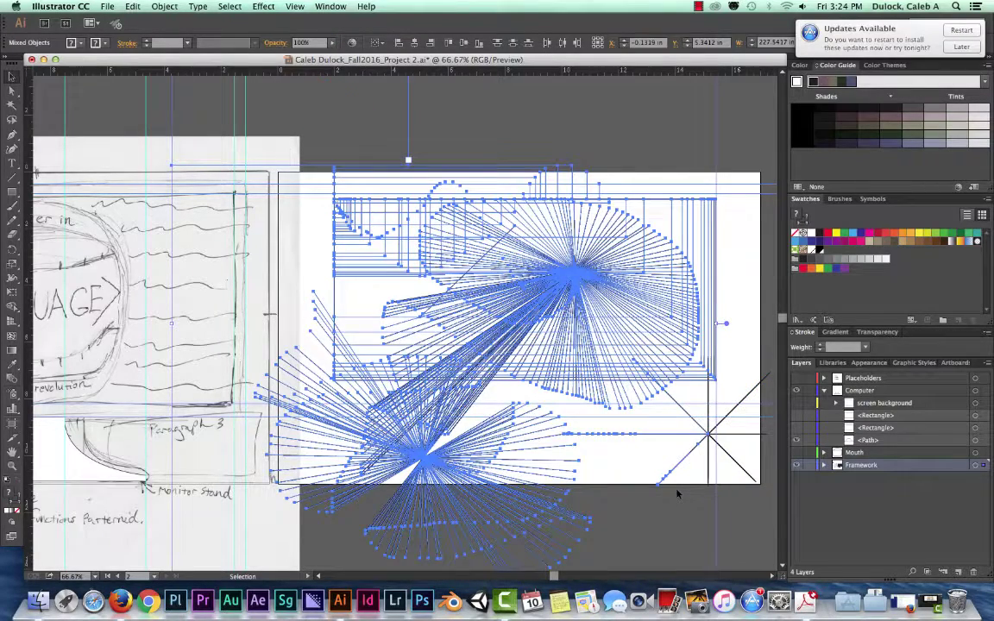
key("Delete")
left_click(680, 340)
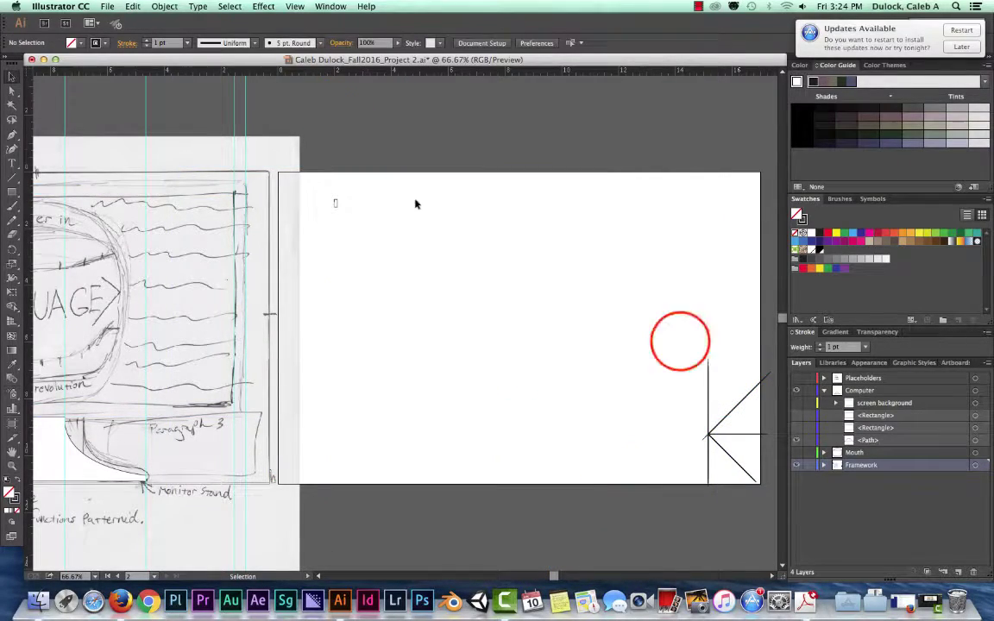
left_click_drag(668, 322, 730, 492)
key("Delete")
left_click(312, 198)
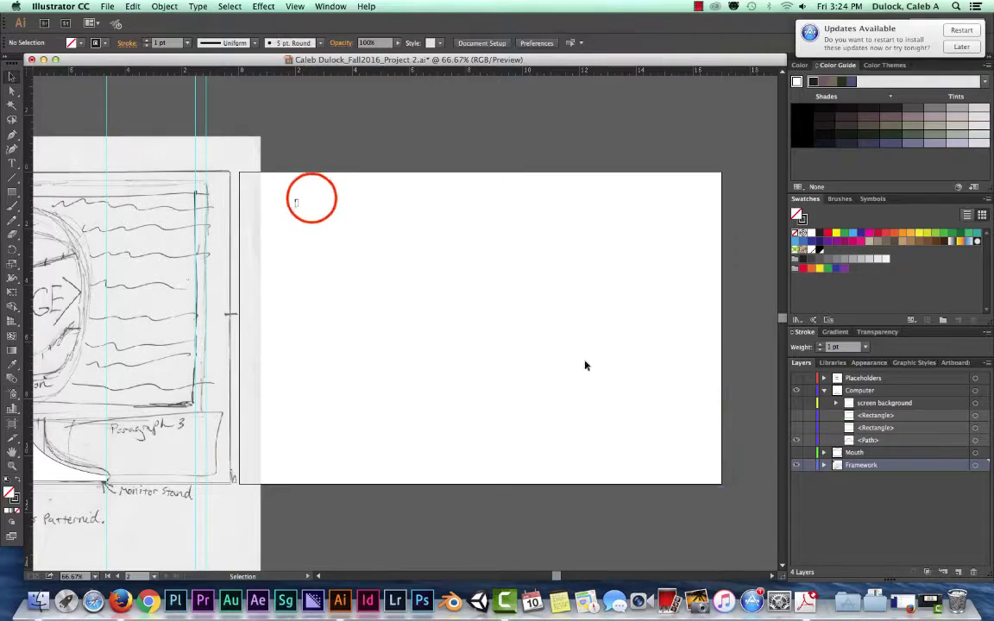
- Draw a winding freehand Pencil curve and a Paintbrush curve about 4.98 by 7.08 in on the second artboard
scroll(355, 250, "left", 10)
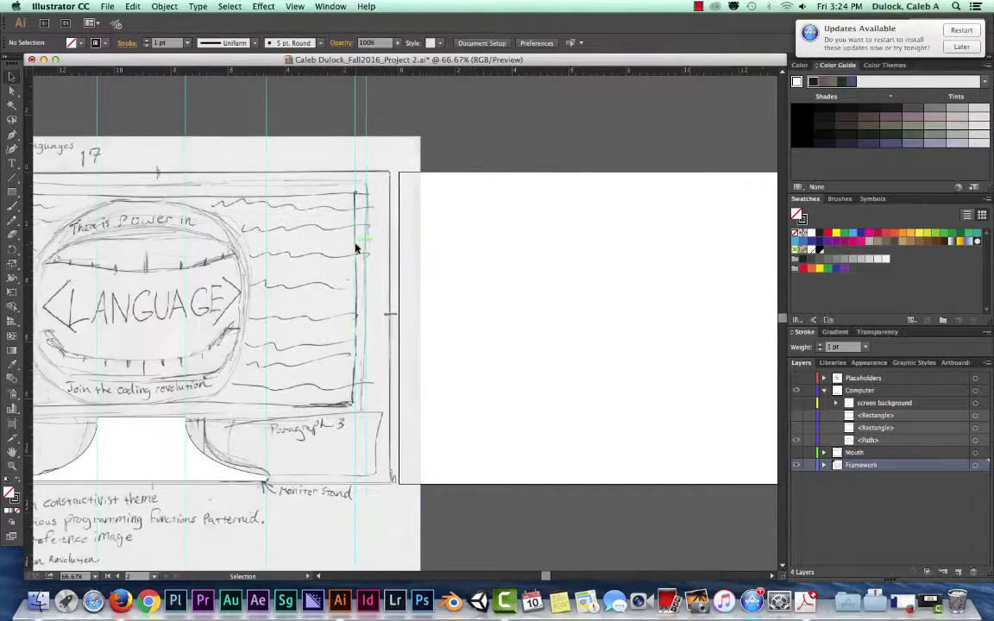
scroll(355, 250, "up", 1)
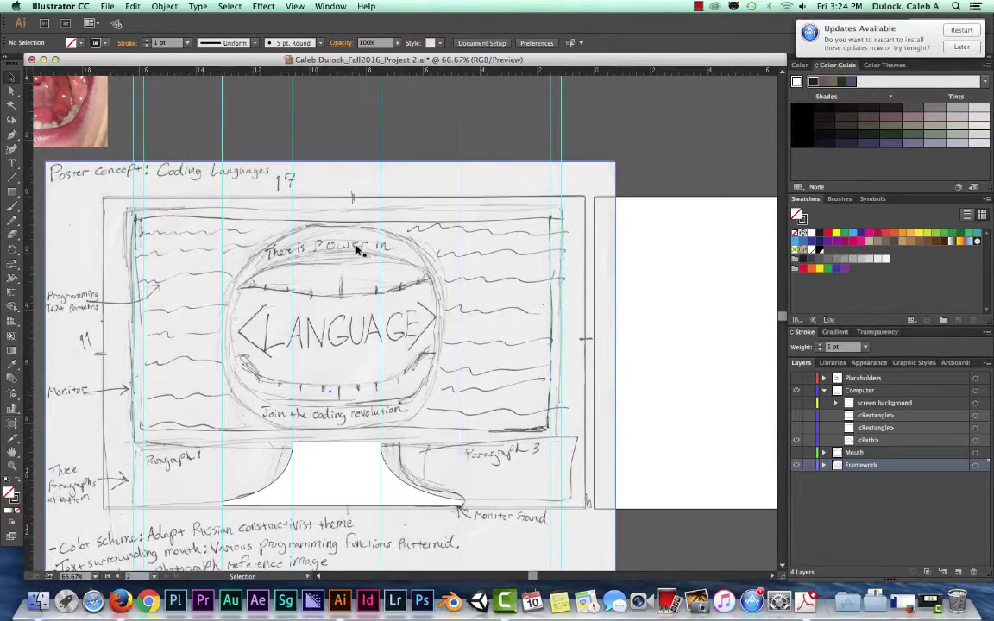
scroll(355, 250, "down", 5)
scroll(357, 250, "left", 3)
scroll(361, 250, "up", 2)
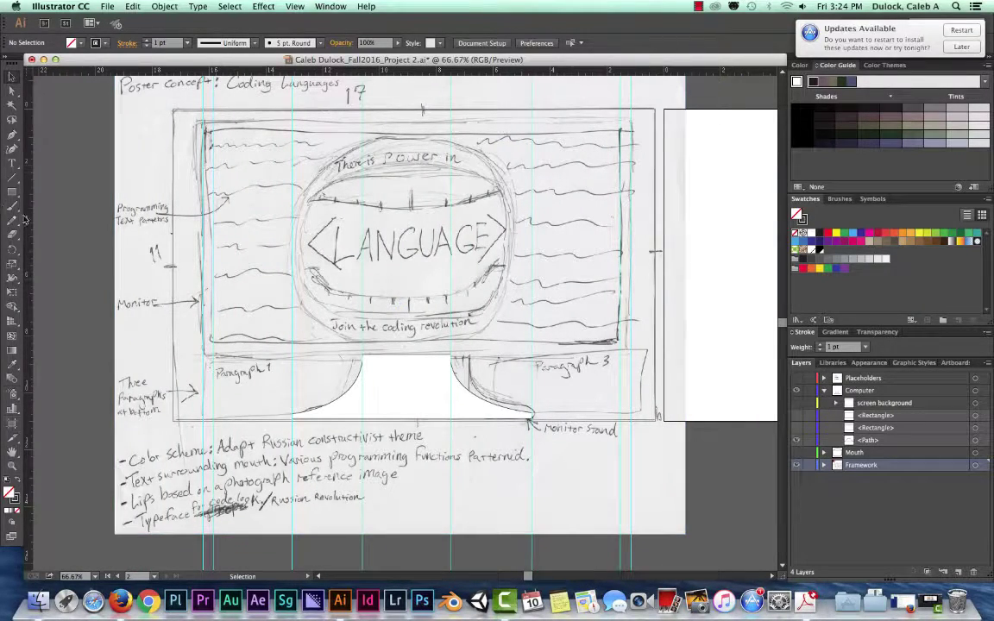
scroll(54, 221, "right", 5)
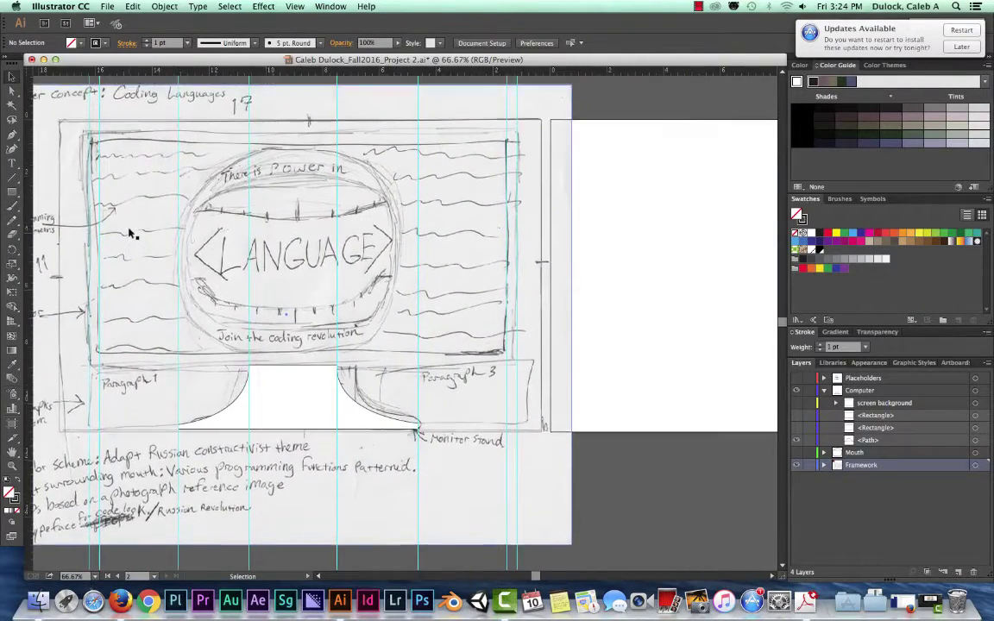
left_click(13, 207)
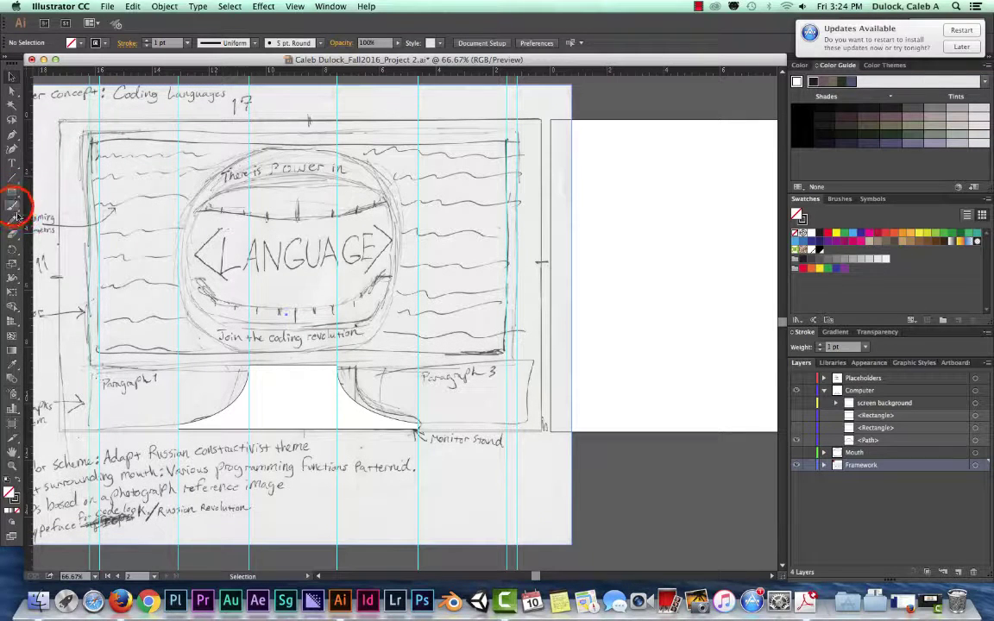
left_click(11, 226)
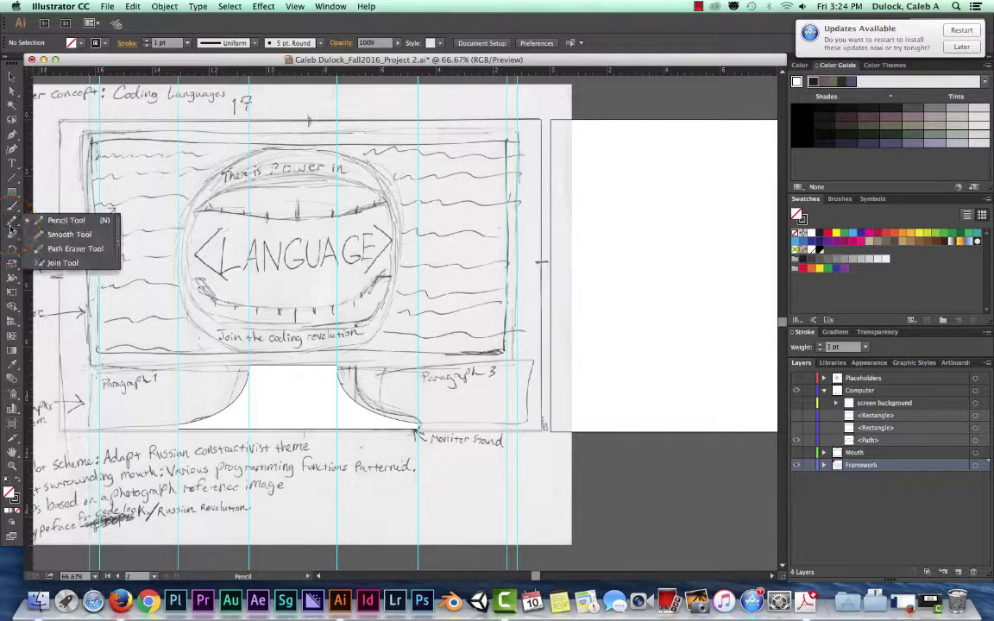
left_click(13, 208)
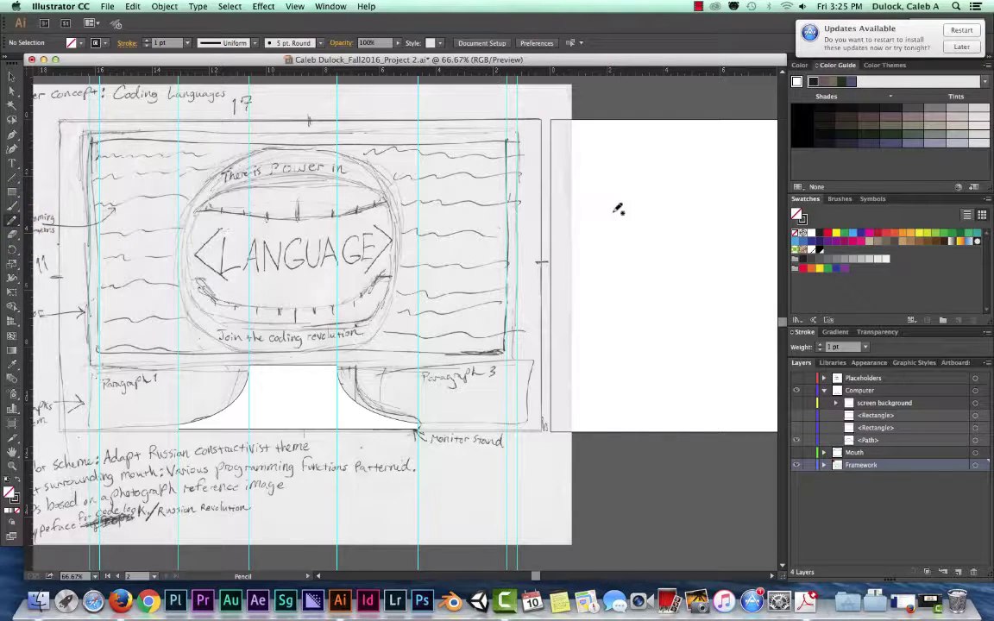
mouse_move(641, 328)
left_mouse_down()
mouse_move(679, 305)
mouse_move(692, 233)
mouse_move(616, 274)
mouse_move(609, 190)
mouse_move(681, 169)
mouse_move(697, 217)
mouse_move(694, 352)
mouse_move(612, 395)
left_mouse_up()
left_click(12, 204)
left_click(12, 76)
- Paint another S-shaped Paintbrush stroke about 2.92 by 7.97 in across the Pencil curve on the second artboard
left_click(15, 218)
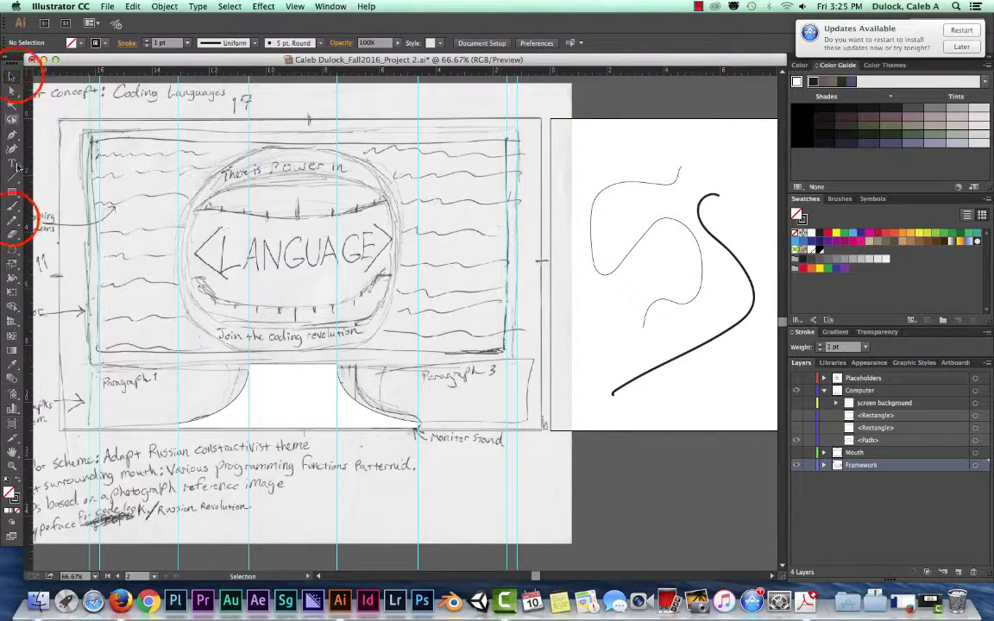
left_click(15, 210)
left_click(13, 210)
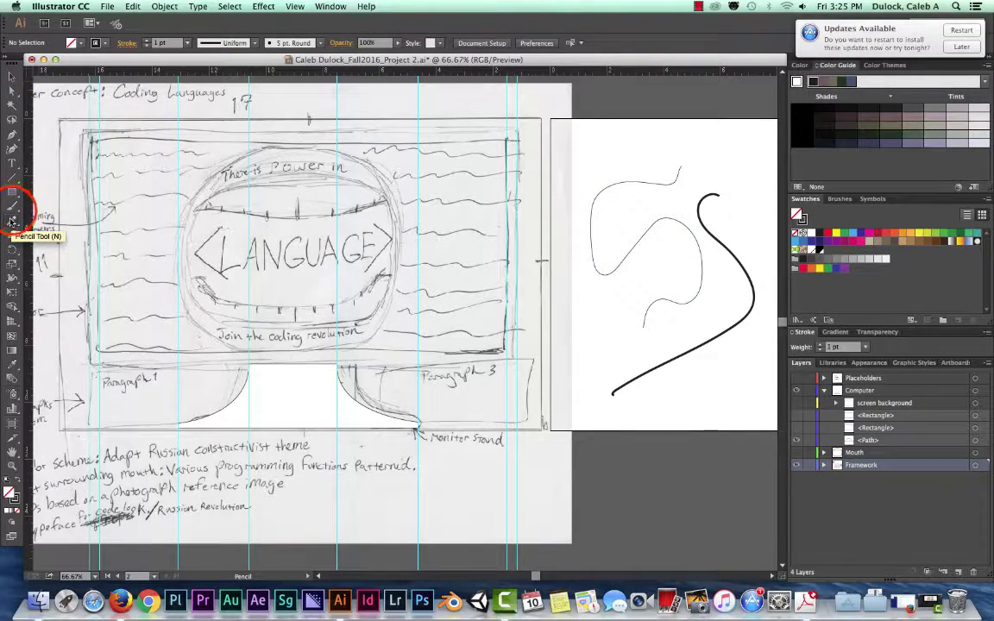
left_click(12, 209)
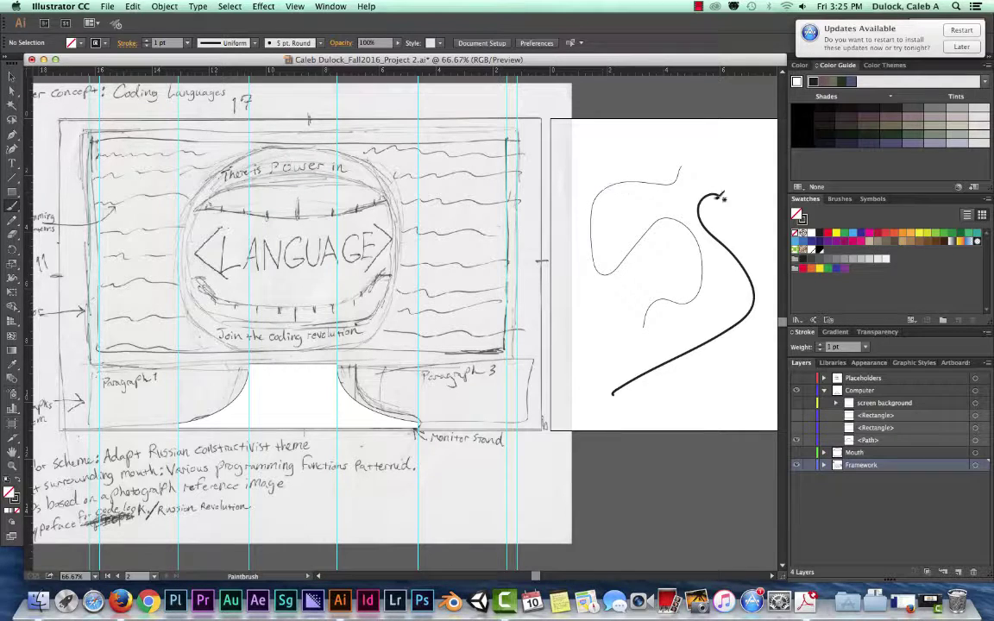
mouse_move(588, 349)
left_mouse_down()
mouse_move(639, 318)
mouse_move(621, 241)
mouse_move(678, 123)
left_mouse_up()
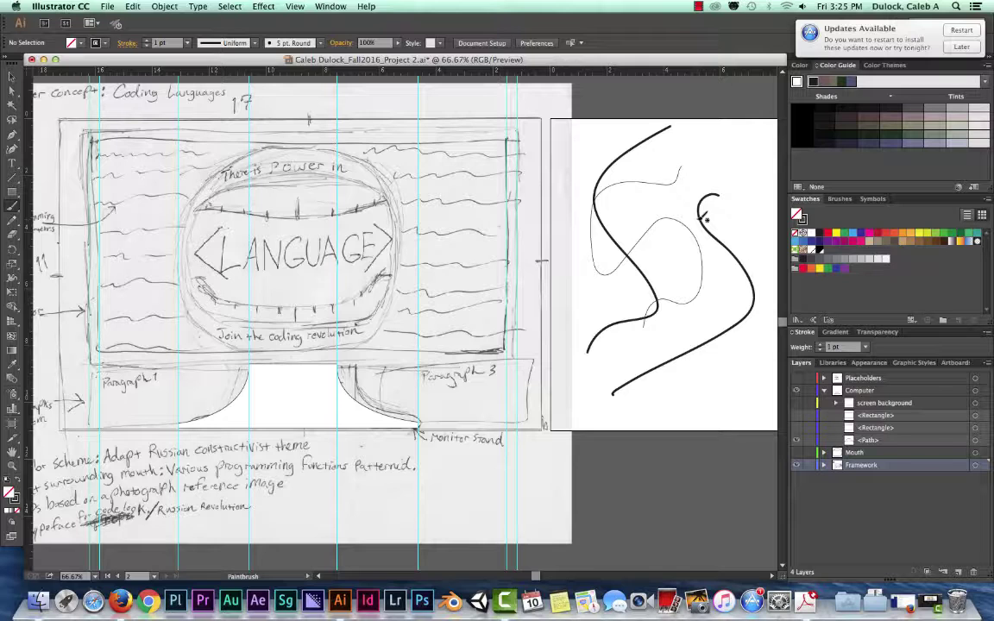
left_click(11, 75)
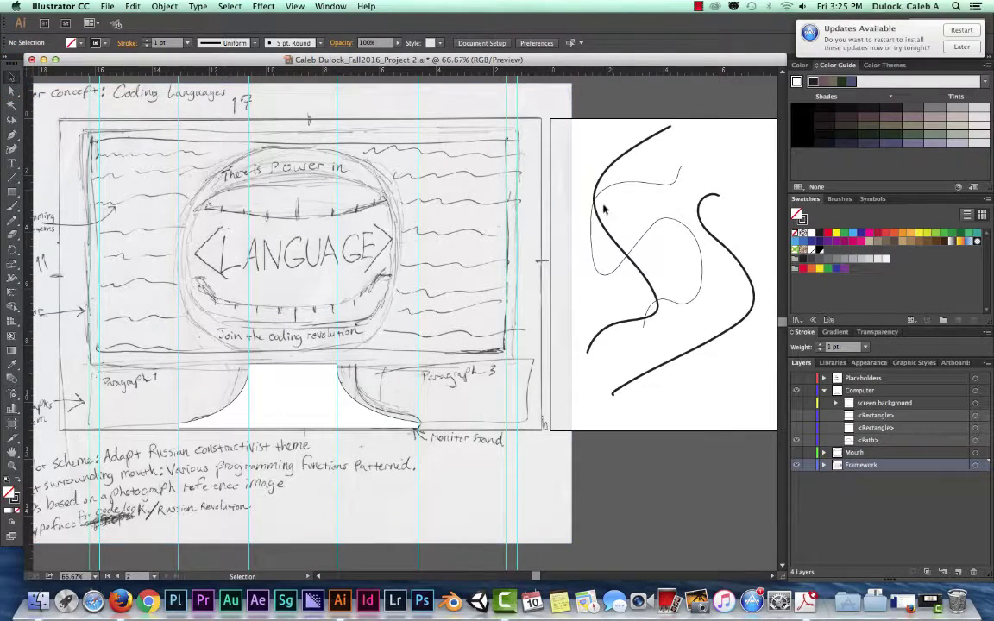
- Briefly show the screen background sublayer, hide it again, and select the two brush strokes in turn, ending with the left one
left_click(797, 403)
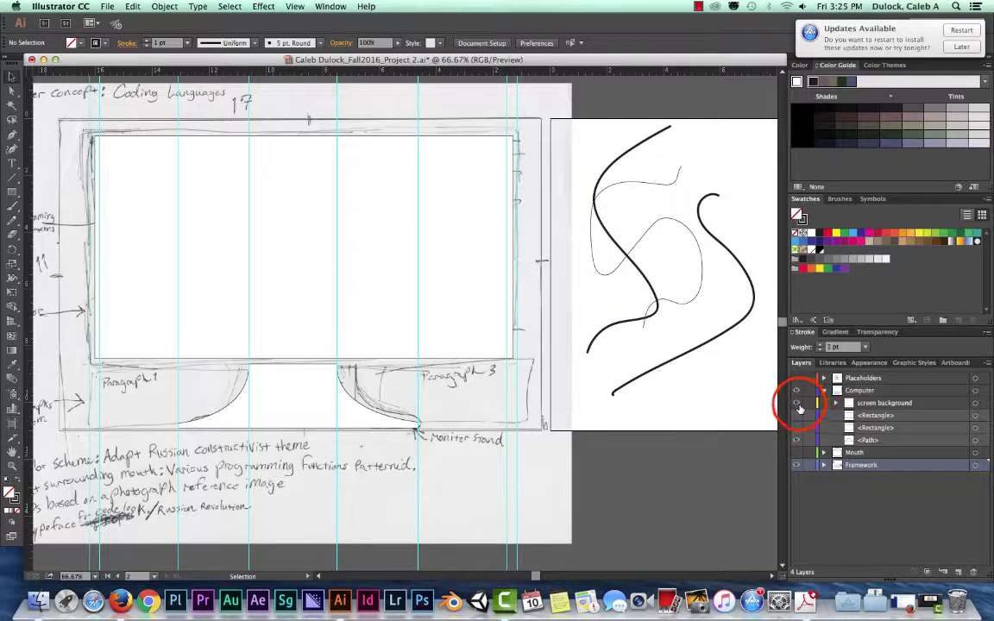
left_click(799, 403)
left_click(624, 153)
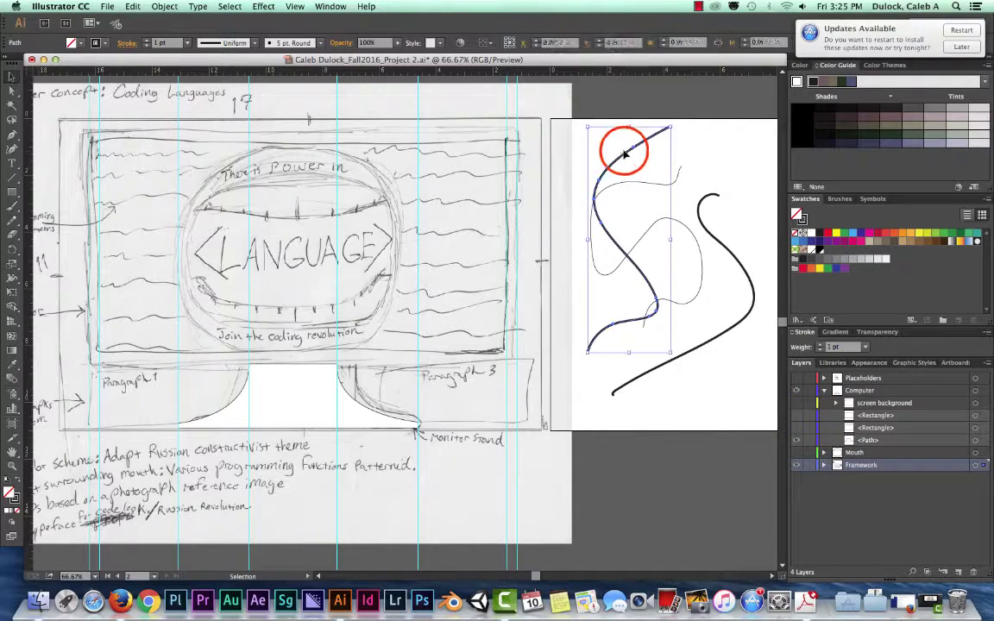
left_click(661, 166)
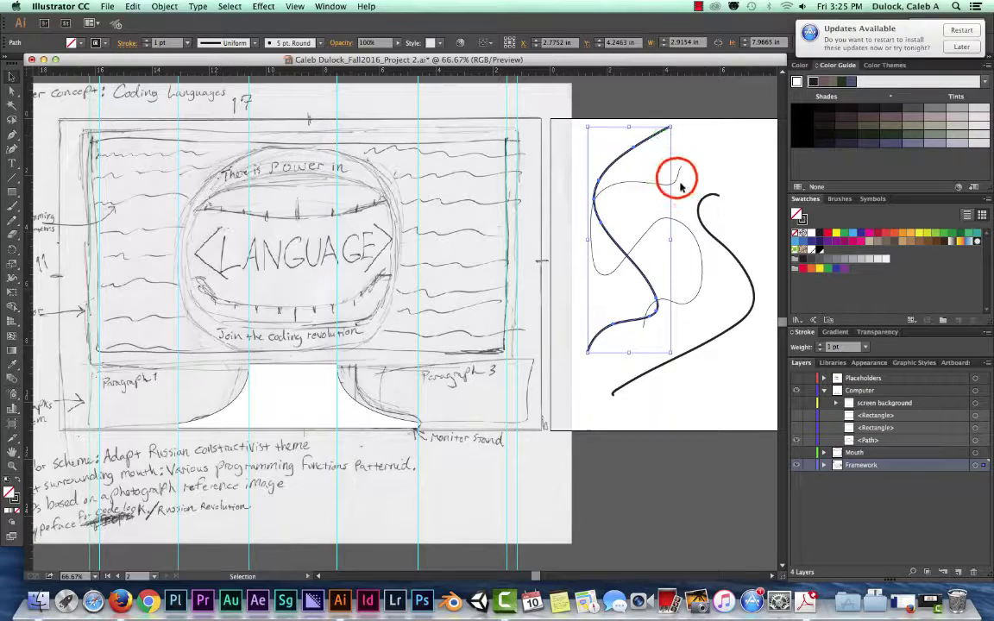
left_click(634, 151)
left_click(695, 206)
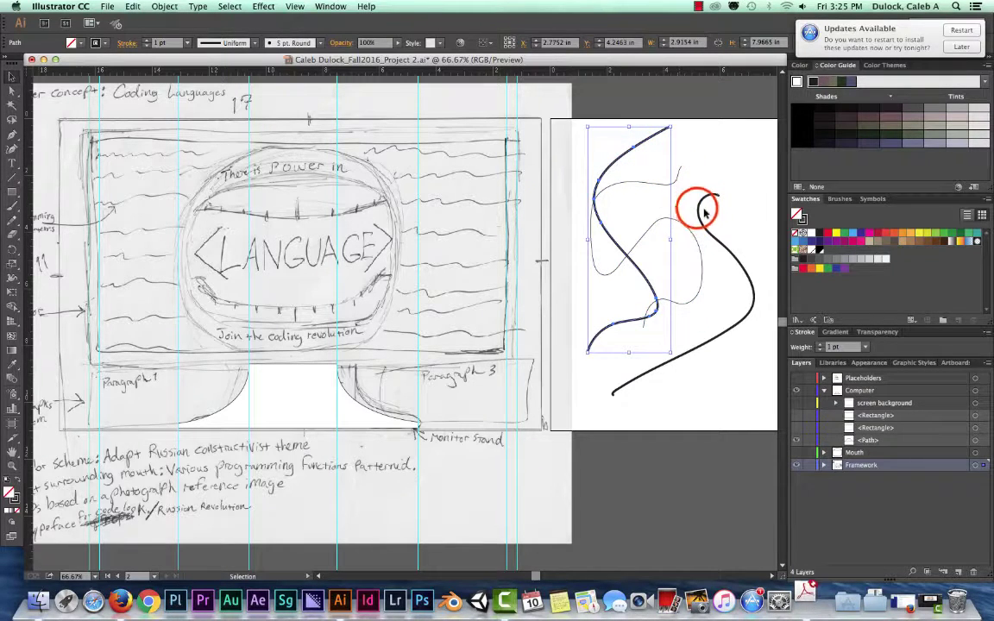
left_click(626, 148)
left_click(627, 148)
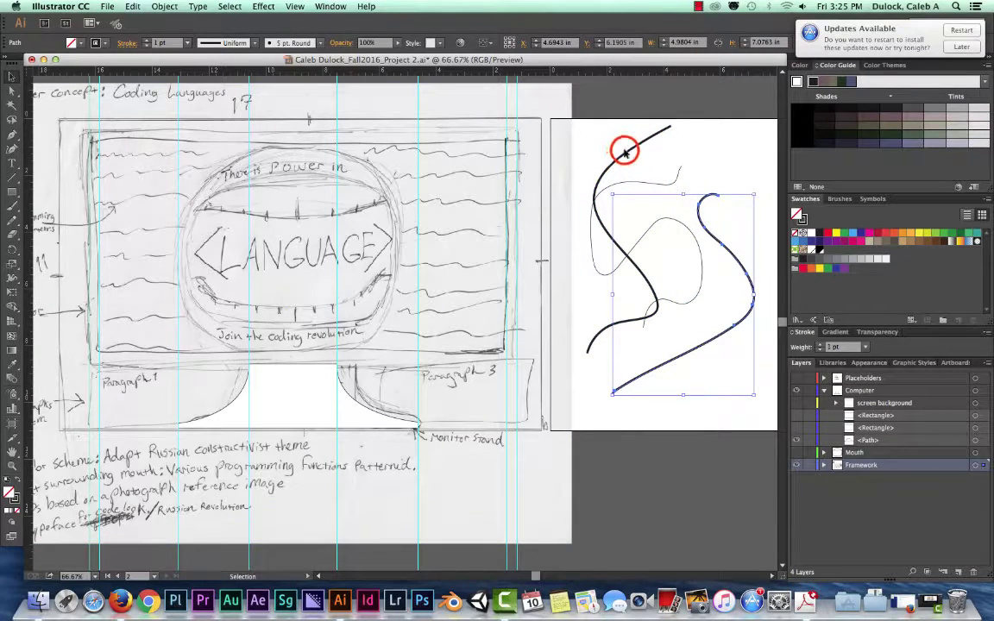
left_click(614, 161)
left_click(615, 163)
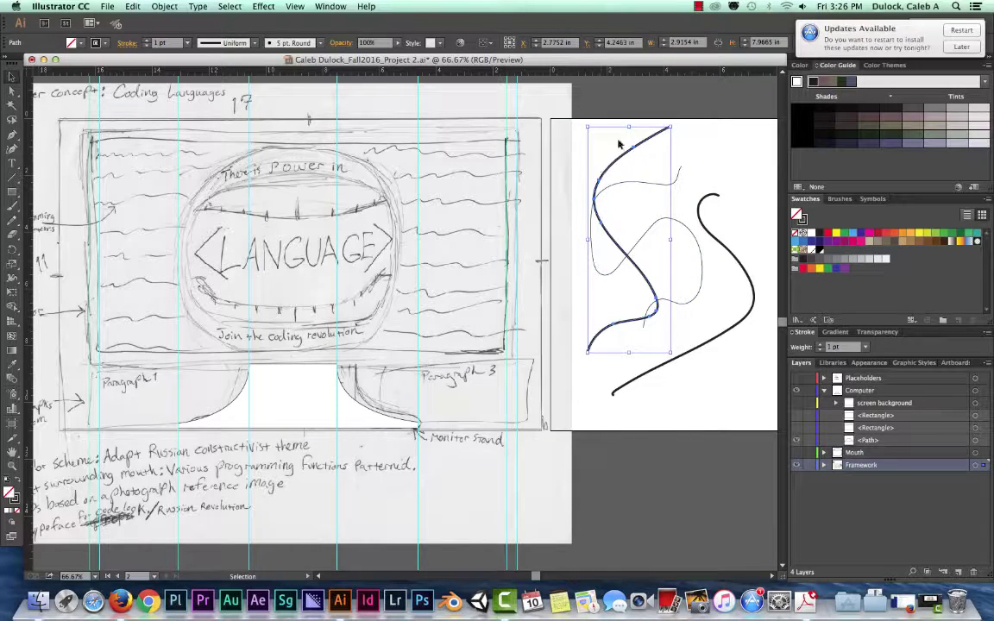
- Try a heavier stroke weight of 7 pt on the left brush stroke and return it to 1 pt
left_click(147, 40)
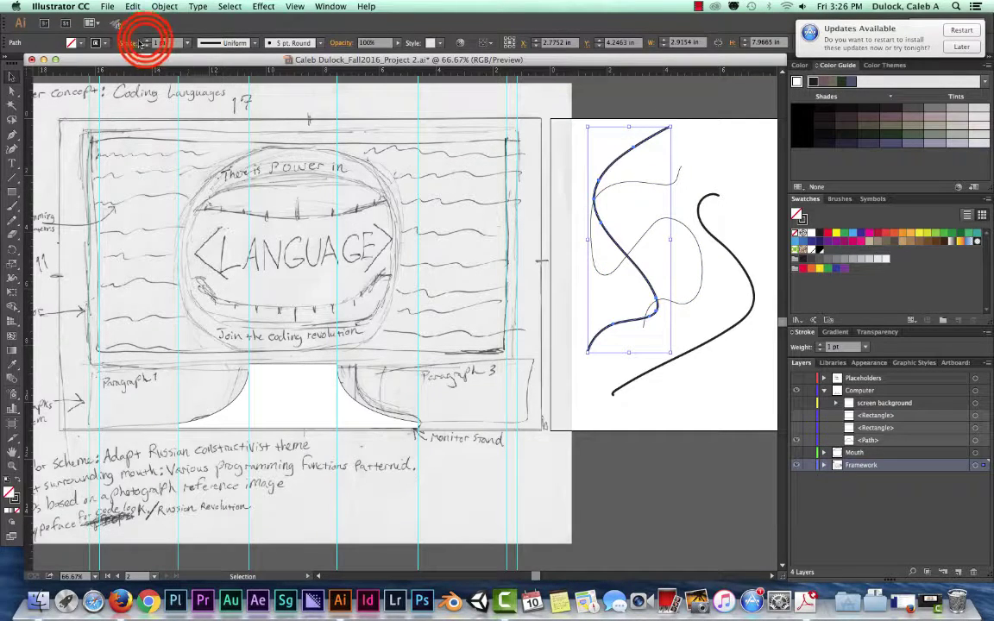
left_click(147, 40)
left_click(146, 40)
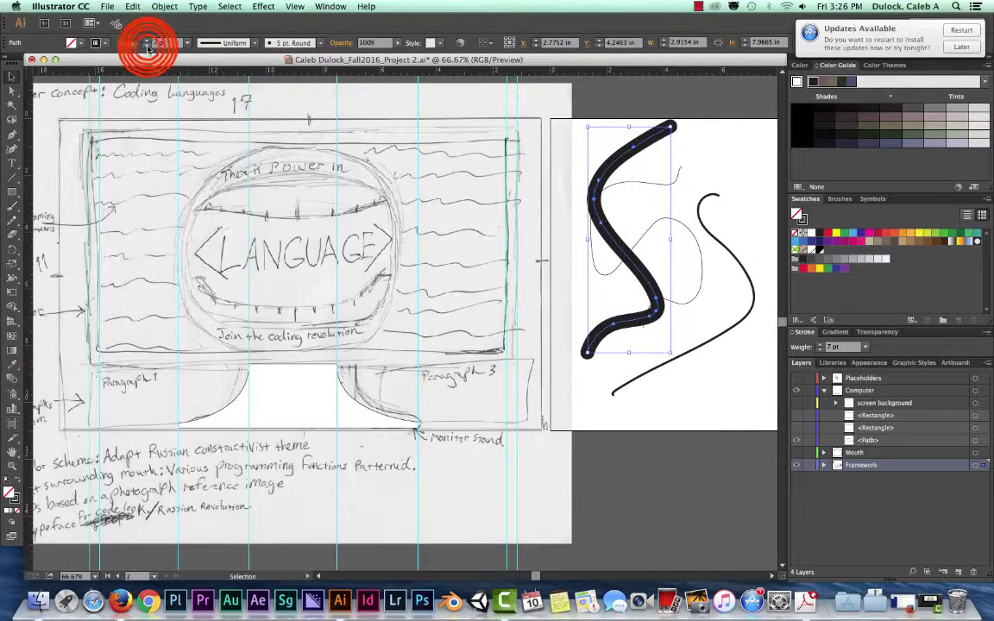
left_click(149, 46)
left_click(148, 48)
left_click(148, 47)
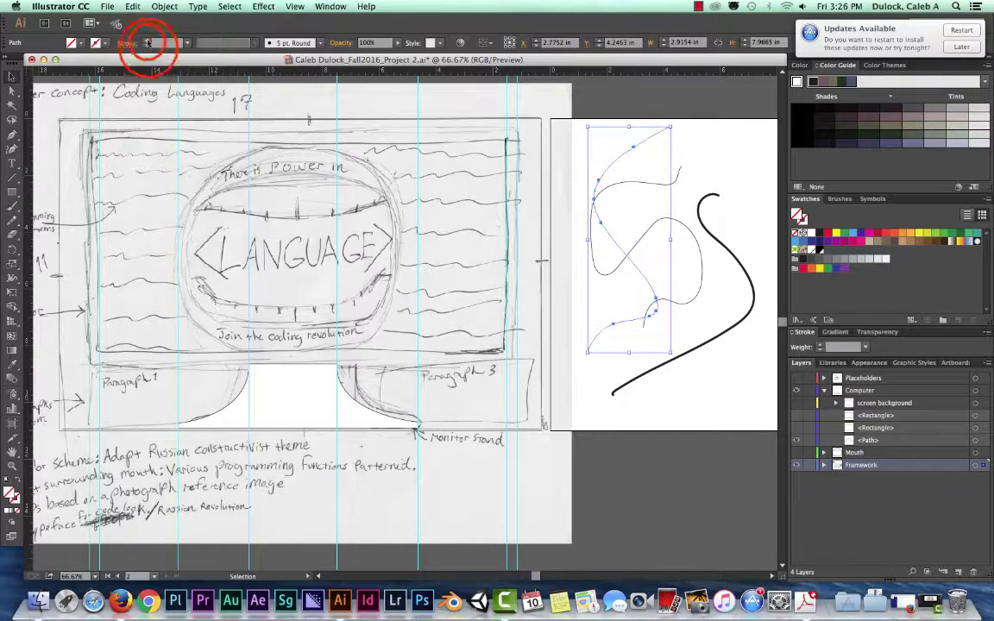
left_click(147, 40)
left_click(148, 47)
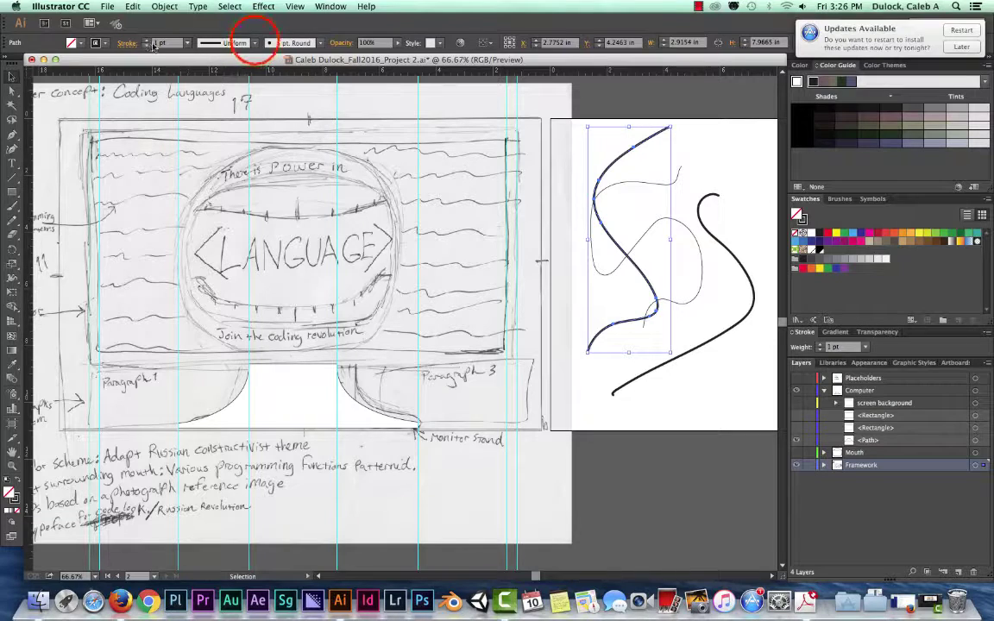
- Apply the last preset variable width profile, the flat-bottomed arch, to the selected left brush stroke
left_click(256, 43)
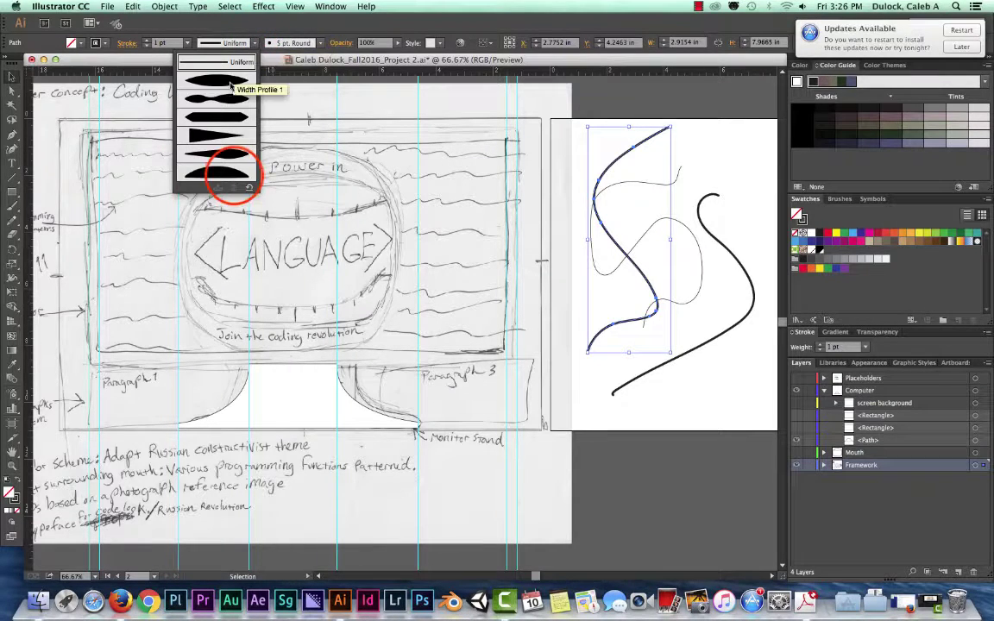
left_click(232, 172)
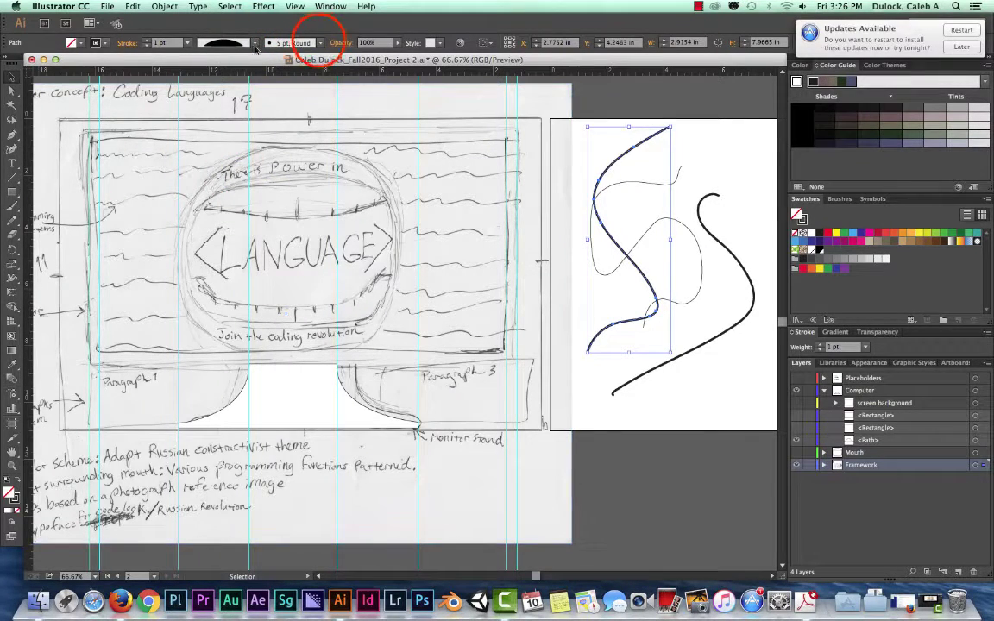
- Apply the rough charcoal-like art brush listed below Basic to the selected left brush stroke and deselect it
left_click(320, 42)
left_click(260, 126)
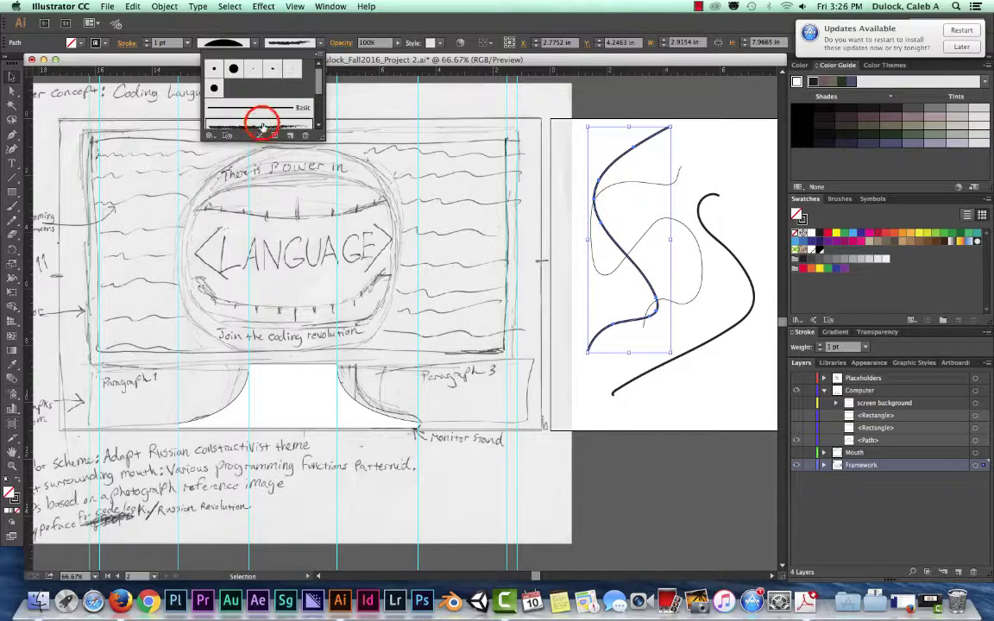
left_click(624, 244)
left_click(628, 215)
left_click(628, 214)
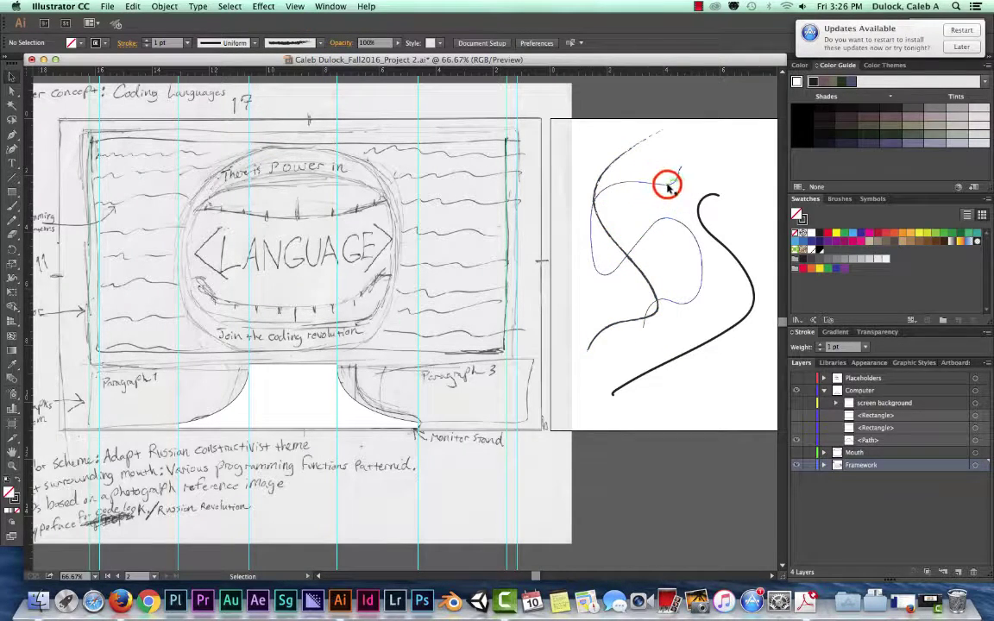
- Apply the same rough charcoal-like art brush to the Pencil curve on the second artboard and deselect it
left_click(661, 184)
left_click(319, 42)
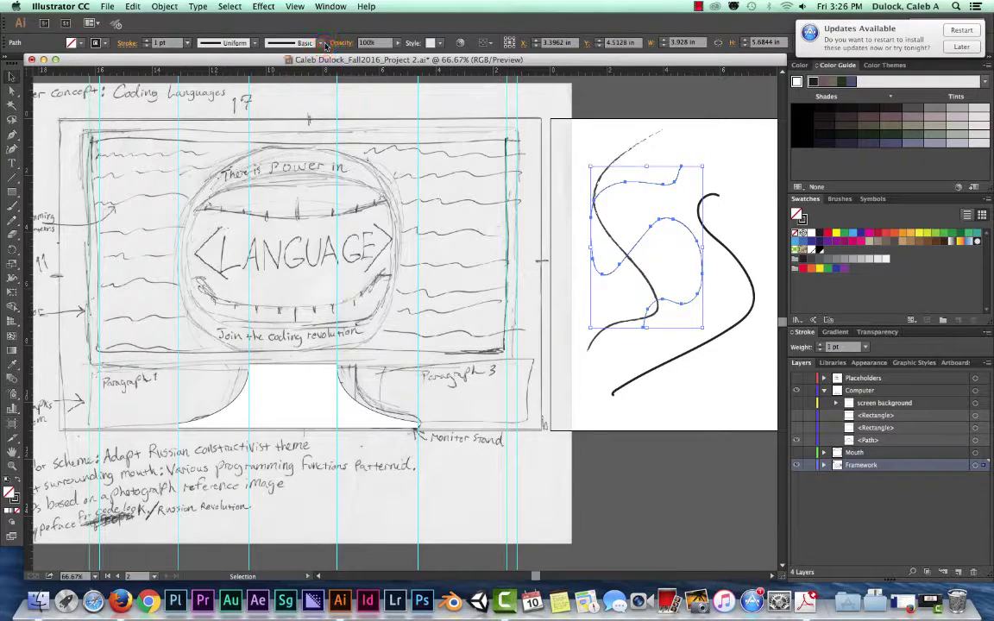
left_click(319, 42)
left_click(273, 127)
left_click(713, 148)
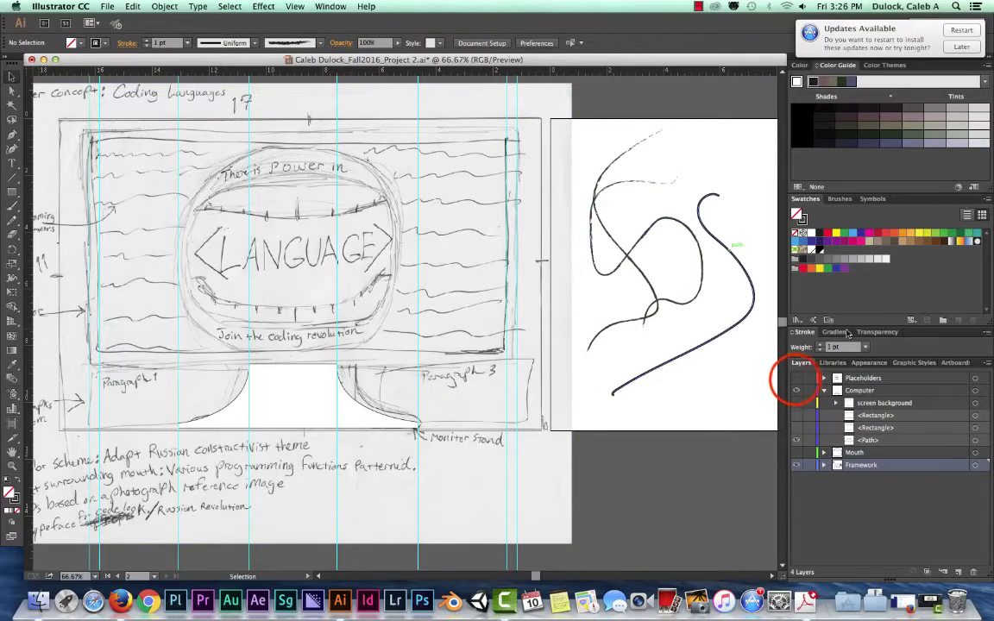
- Show the hidden Computer sublayers and the Mouth layer, and expand Mouth to list its objects
left_click_drag(796, 400, 796, 427)
left_click(796, 377)
left_click(824, 392)
left_click(824, 392)
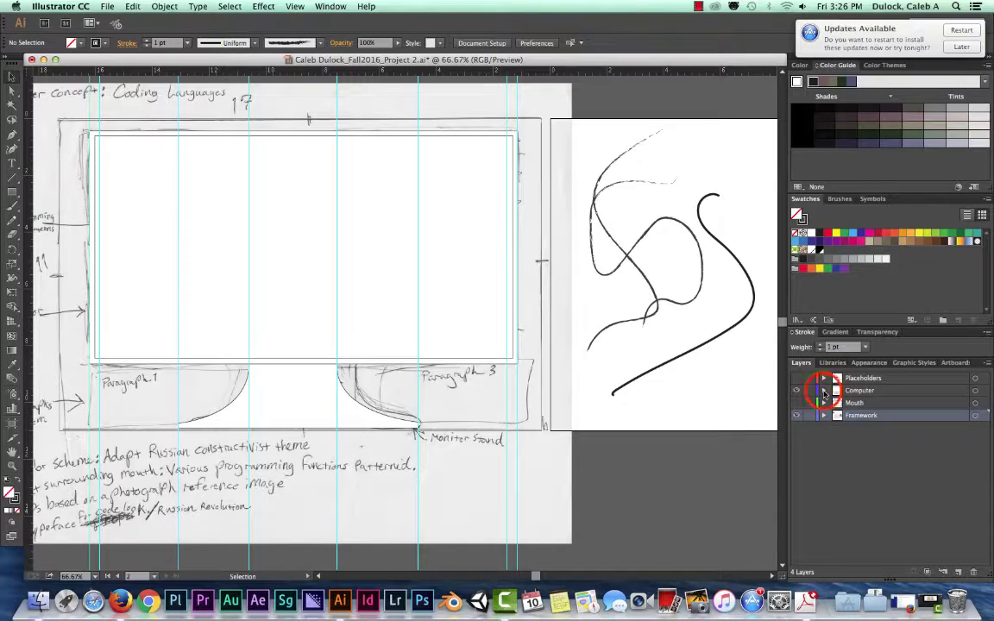
left_click(796, 452)
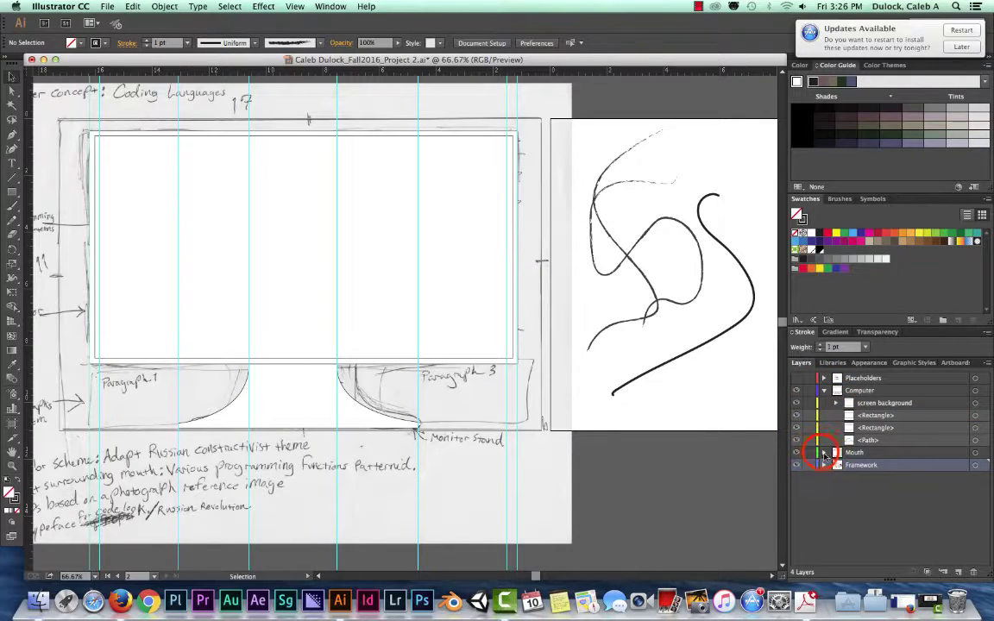
left_click(825, 452)
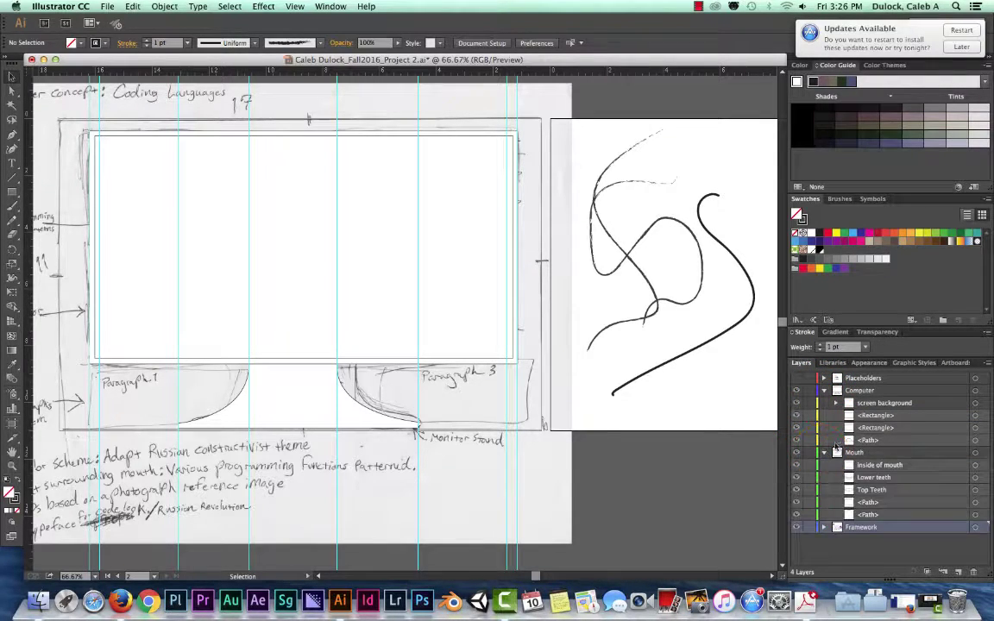
- Collapse the Computer and Mouth layers and move Computer below Mouth in the layer order
left_click(850, 392)
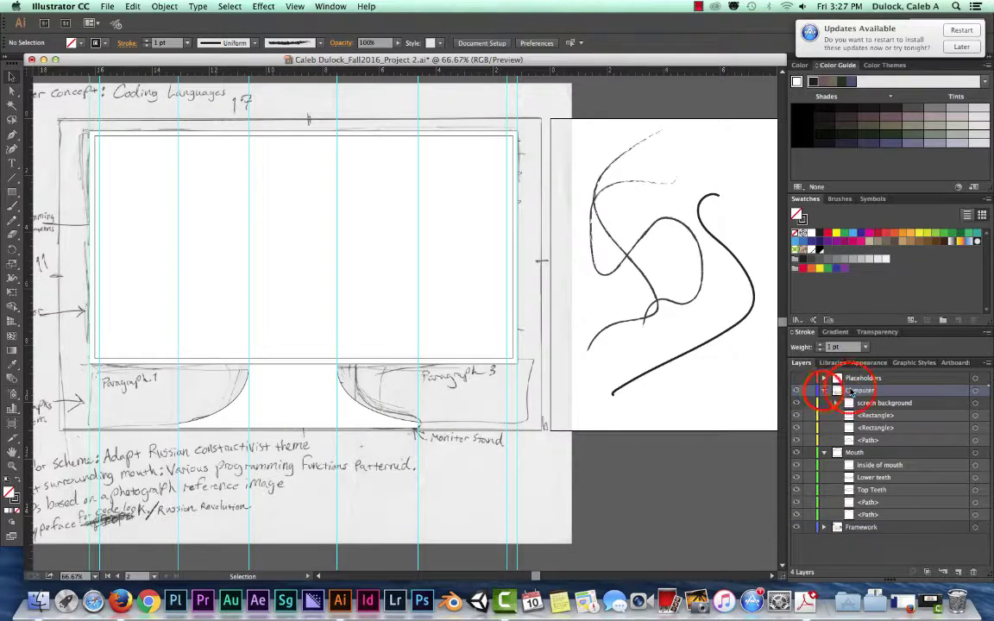
left_click(824, 392)
left_click(825, 404)
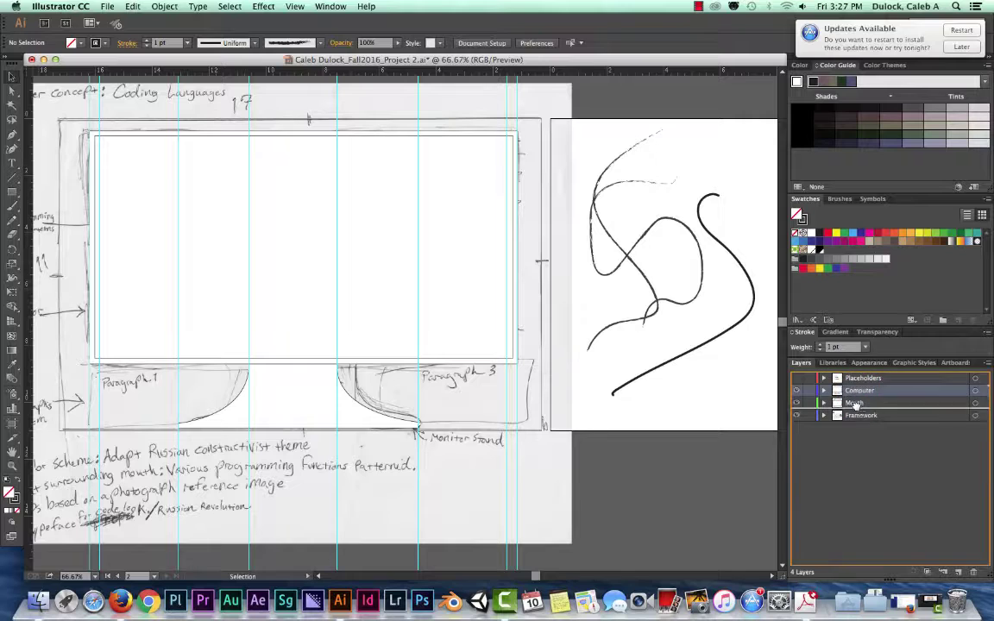
left_click_drag(858, 393, 856, 409)
left_click(854, 391)
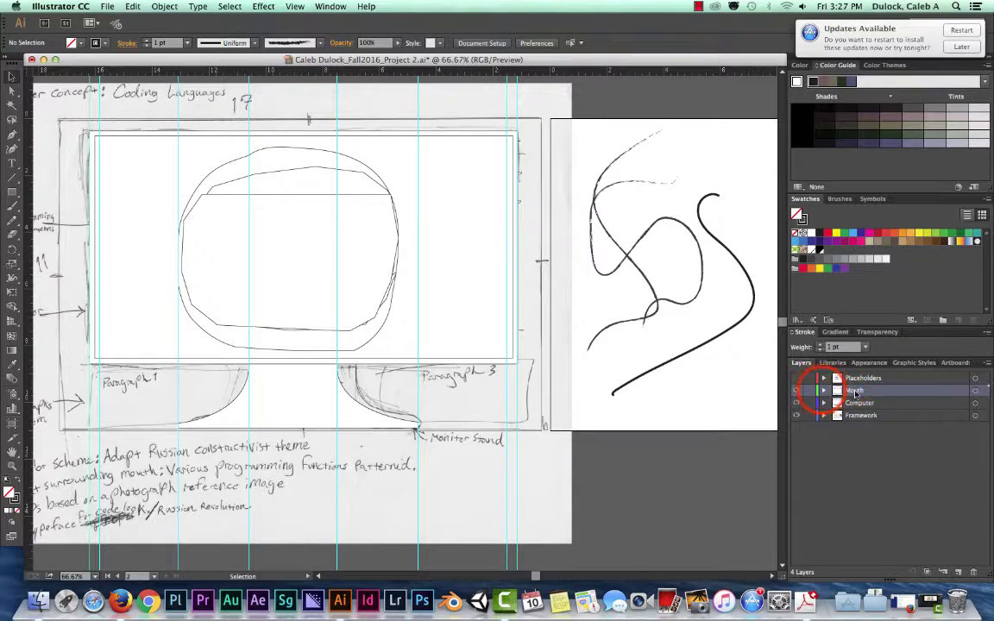
- Expand the Mouth layer and move Inside of mouth to the bottom of its objects
left_click(824, 391)
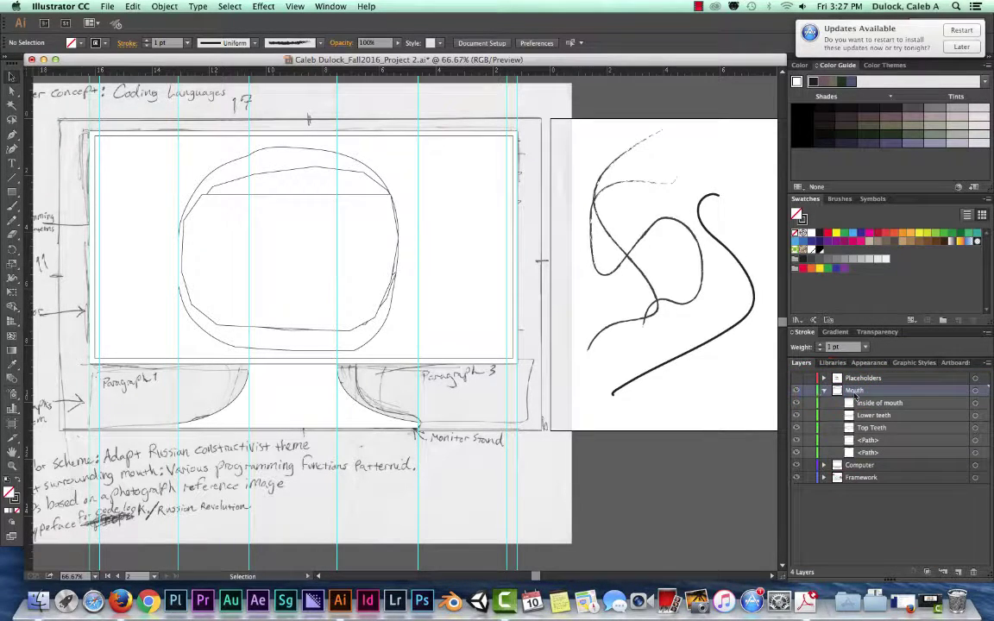
left_click(824, 391)
left_click(824, 390)
left_click(878, 441)
left_click_drag(878, 441, 874, 417)
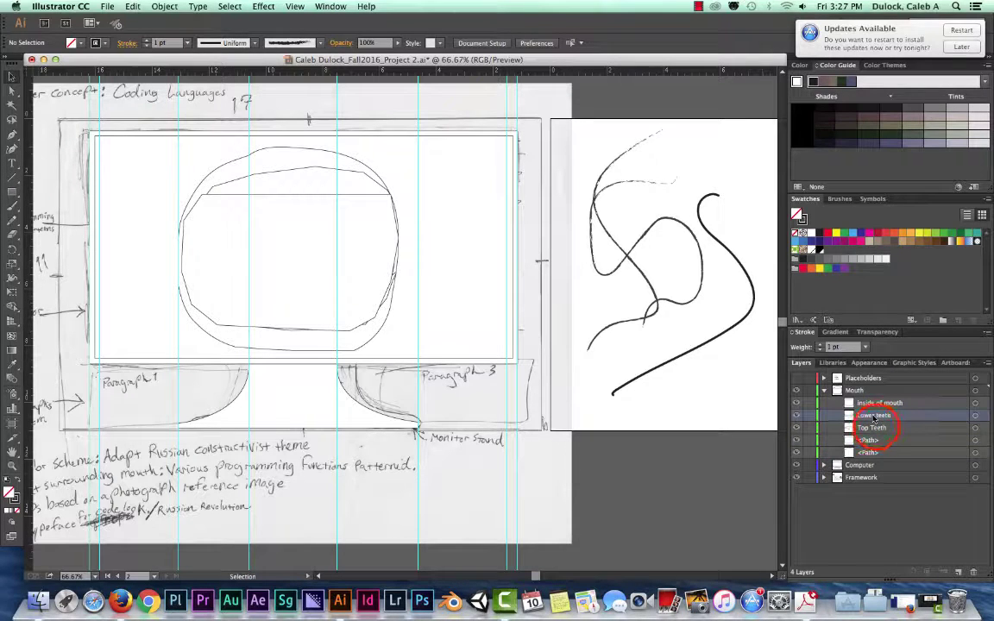
left_click(860, 405)
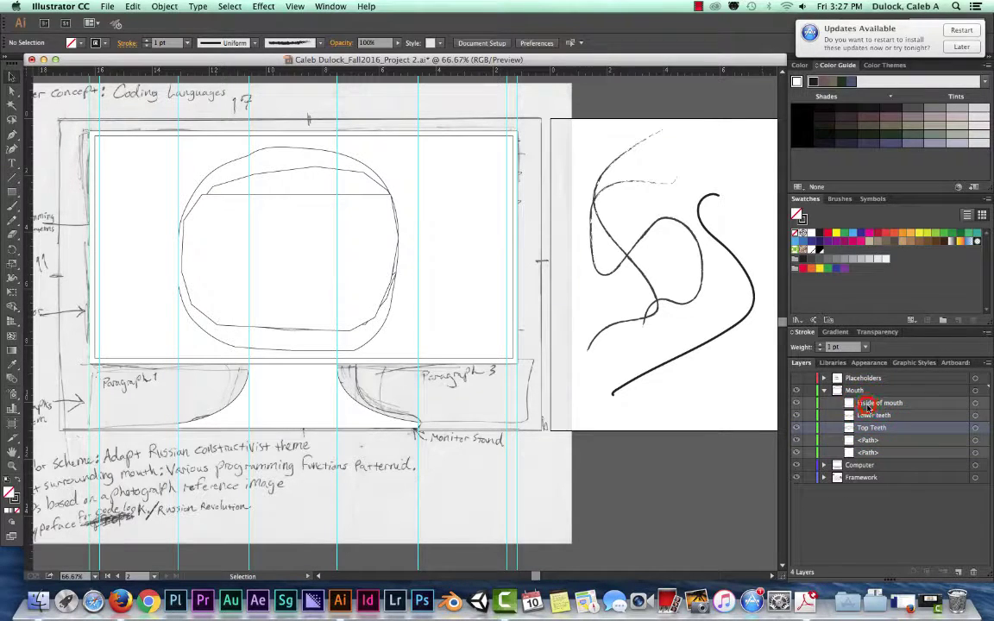
mouse_move(863, 406)
left_mouse_down()
mouse_move(868, 461)
mouse_move(868, 404)
left_mouse_up()
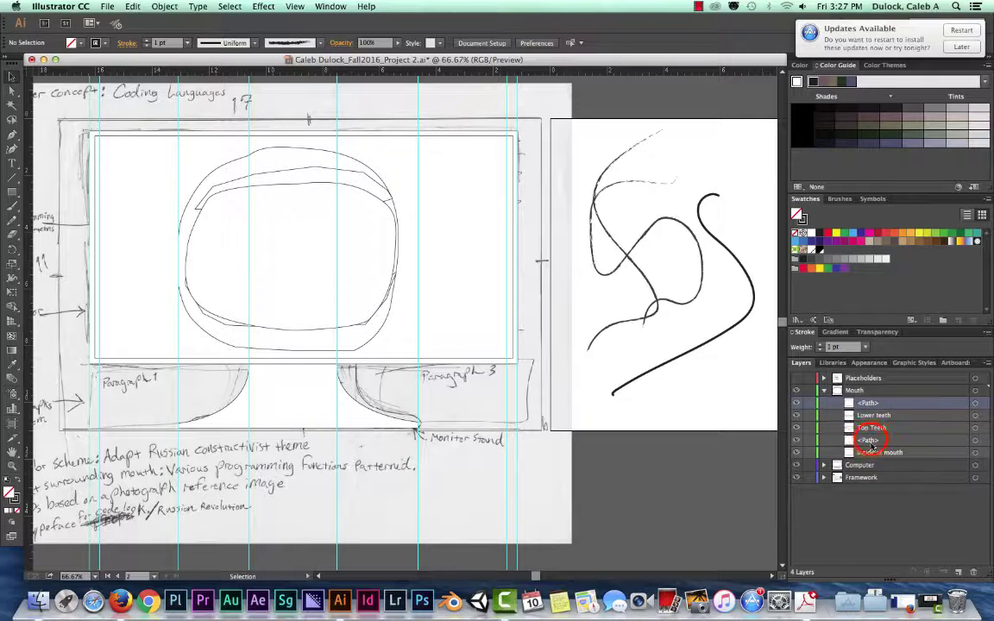
- Reorder the two unnamed Mouth paths so they sit below Top Teeth and above Inside of mouth
left_click_drag(868, 440, 867, 398)
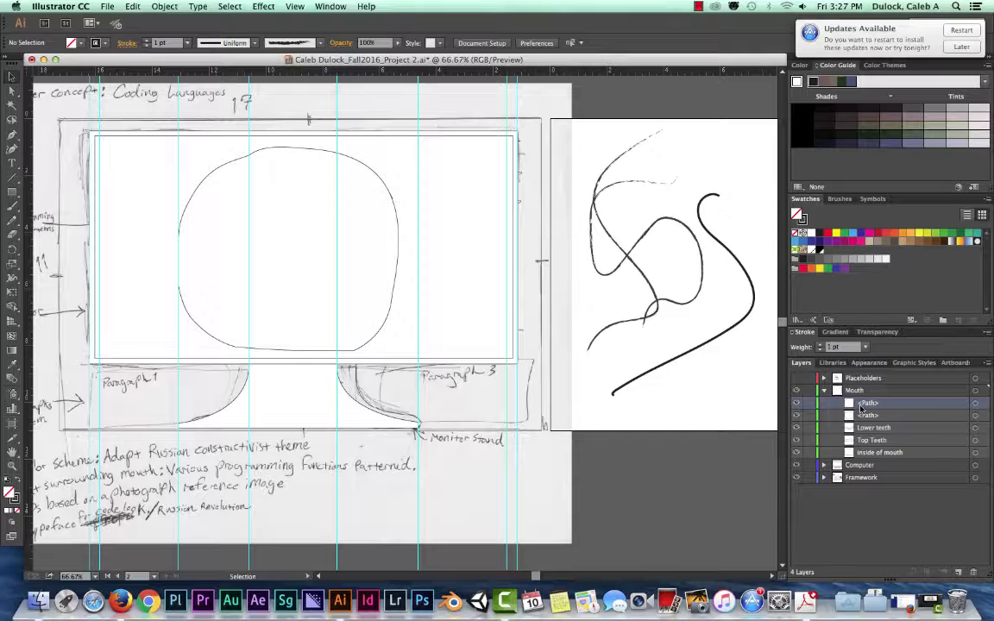
left_click(867, 416)
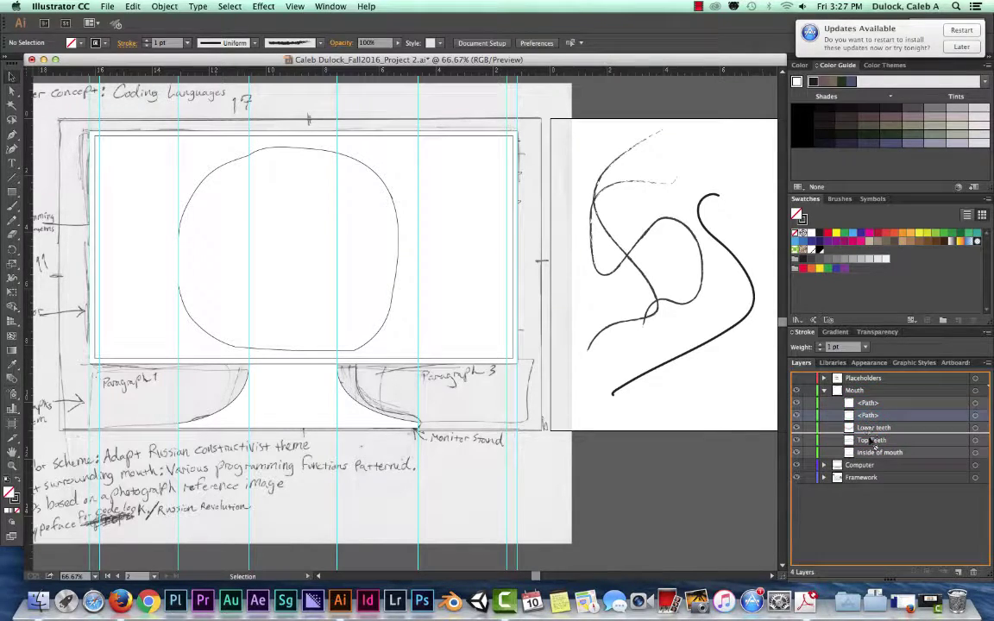
left_click_drag(867, 415, 869, 446)
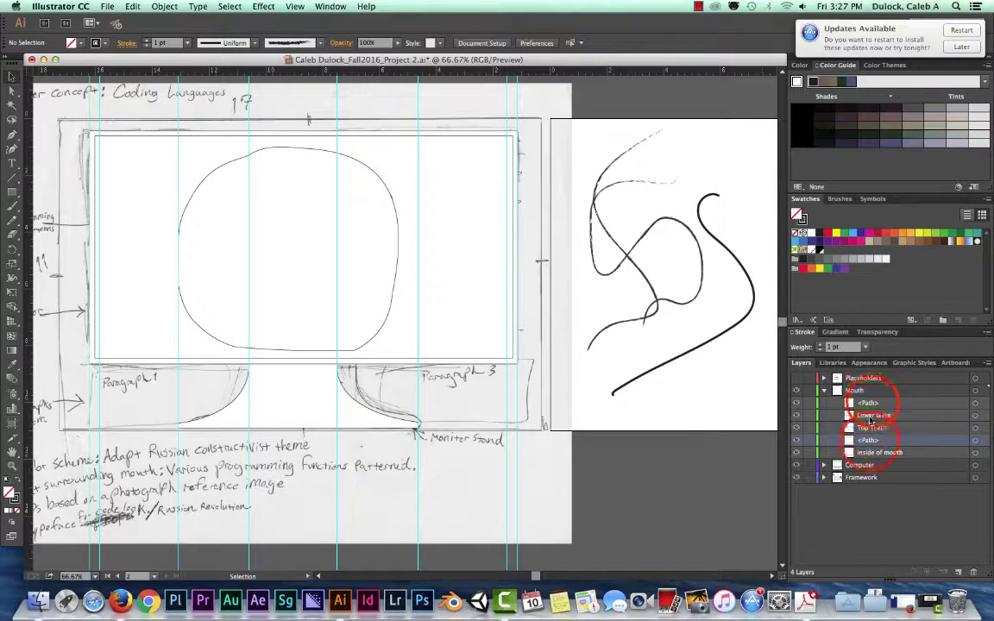
left_click_drag(868, 402, 873, 433)
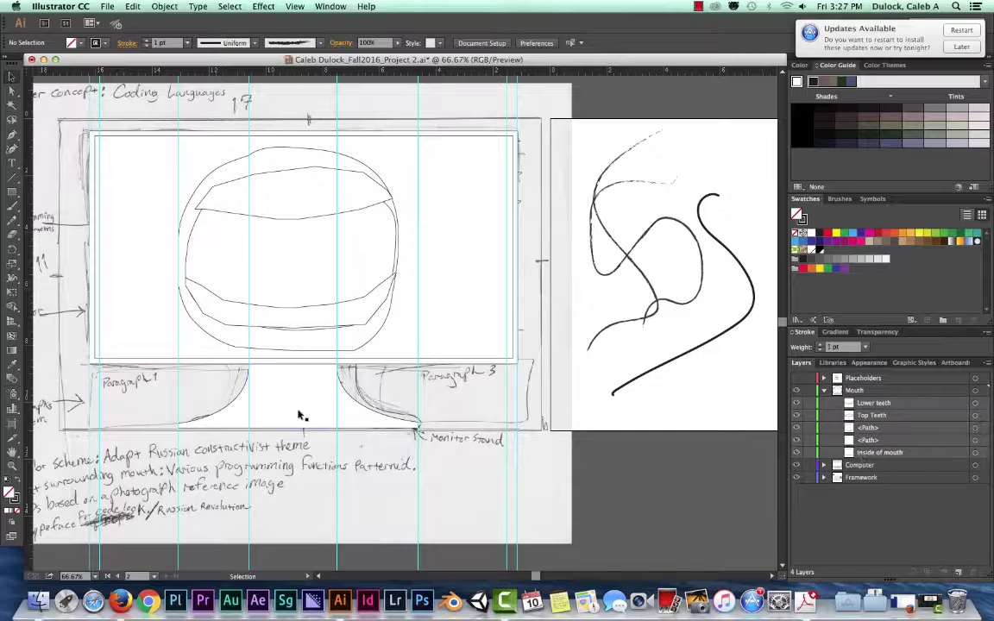
- Try the Eraser tool with a short stroke across the upper-left mouth outline and top teeth, and undo it
left_click(13, 212)
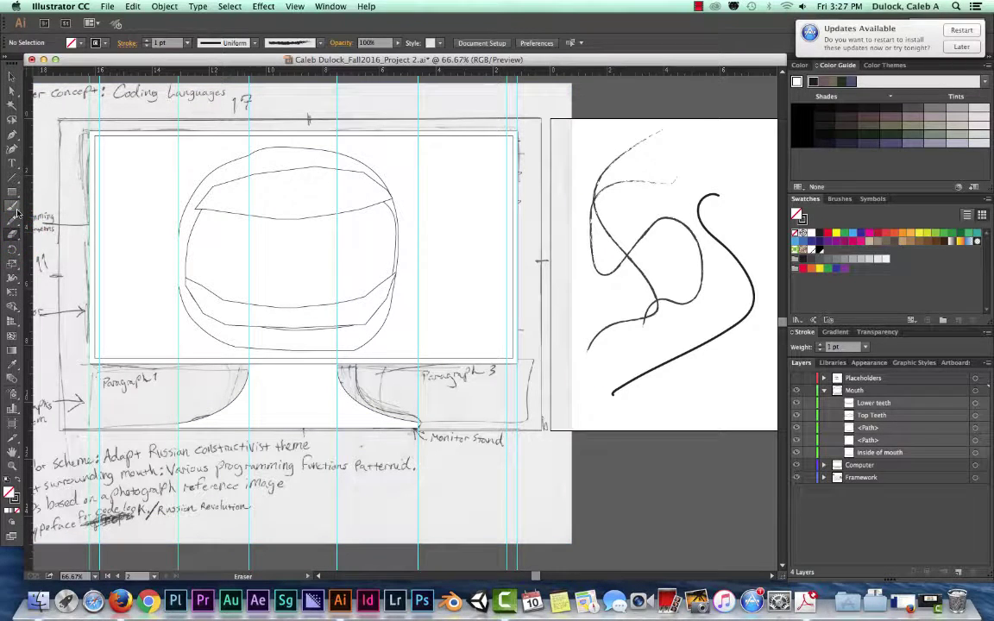
left_click(11, 79)
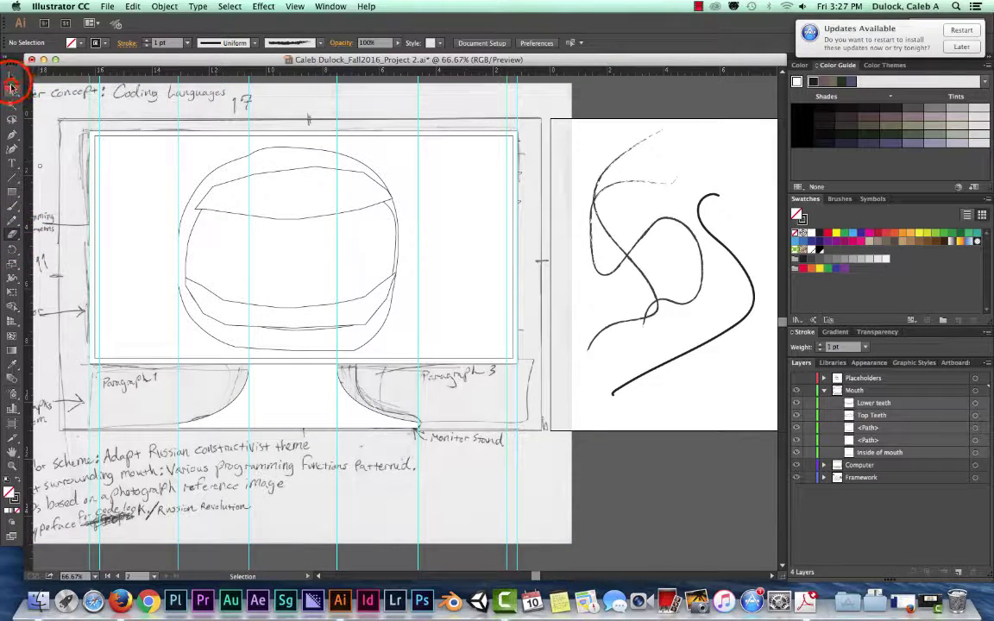
left_click_drag(12, 231, 64, 233)
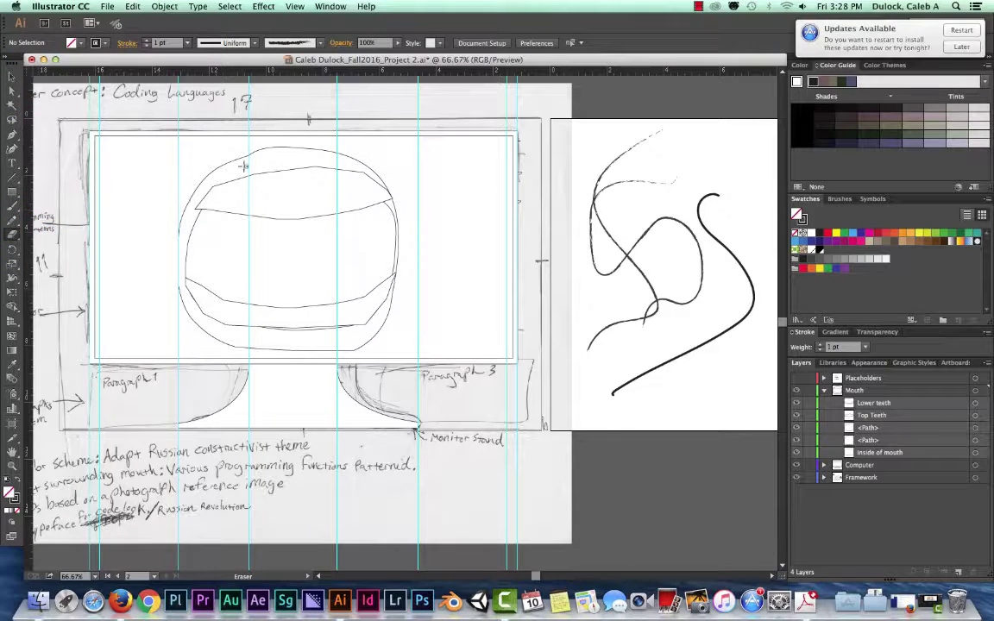
mouse_move(229, 152)
left_mouse_down()
mouse_move(257, 175)
mouse_move(220, 155)
mouse_move(250, 191)
left_mouse_up()
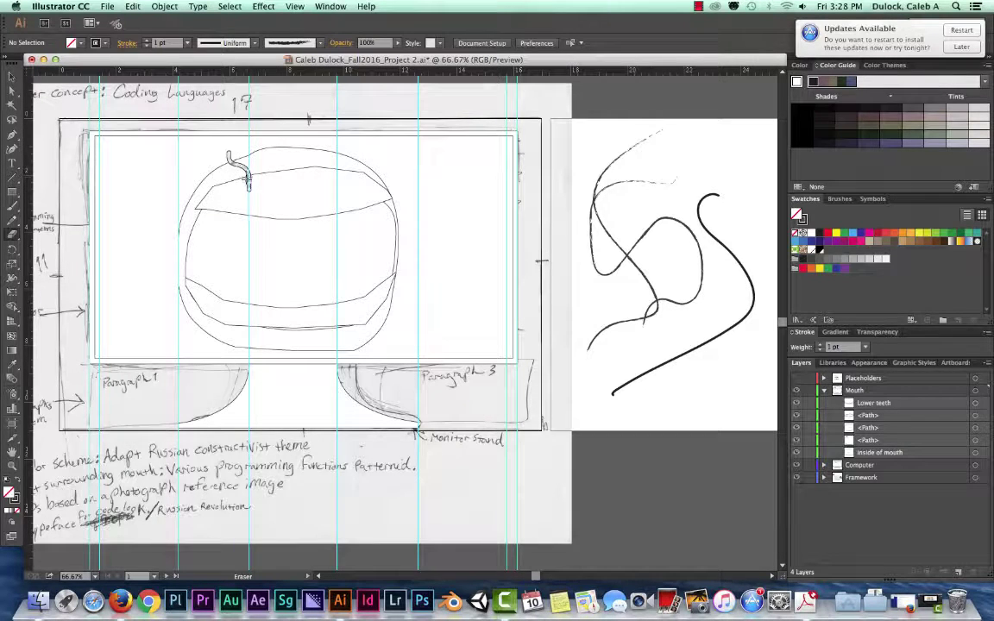
key("super+z")
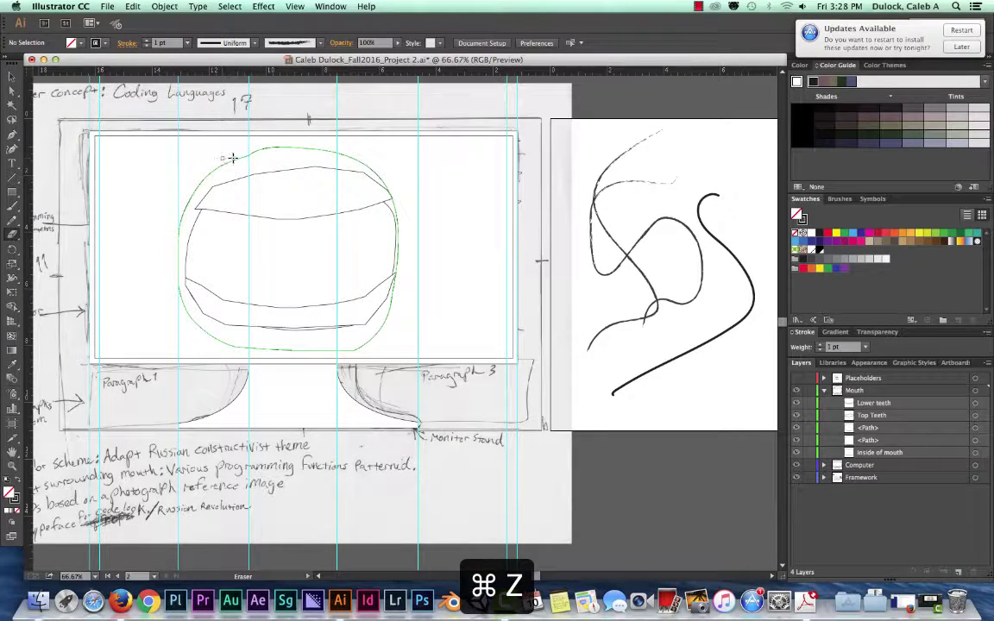
- Select all artwork on the Mouth layer, try erasing a curved stroke through its upper-right part, and undo it
left_click(897, 398)
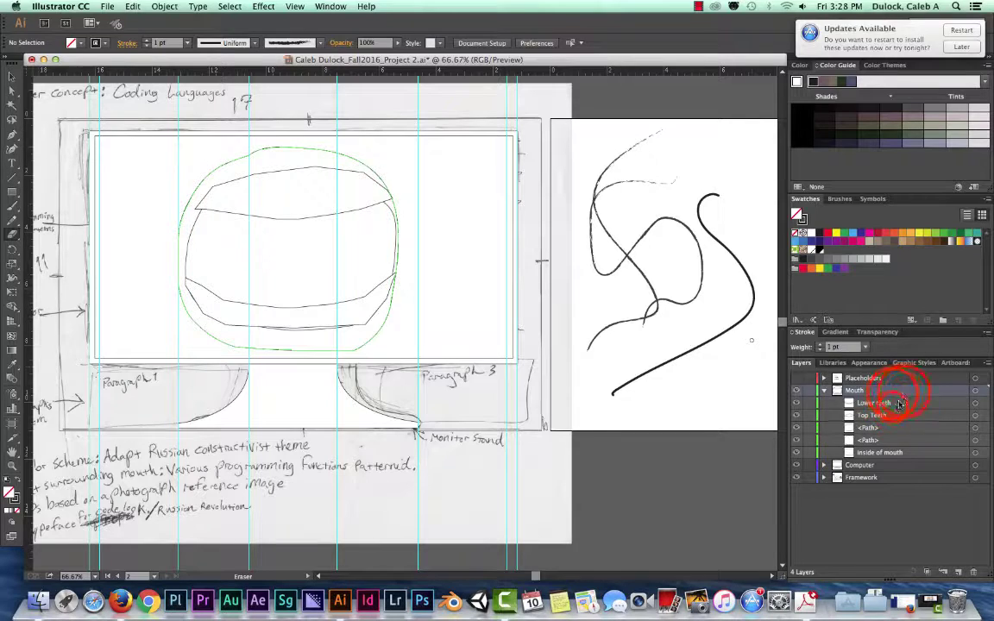
left_click(975, 391)
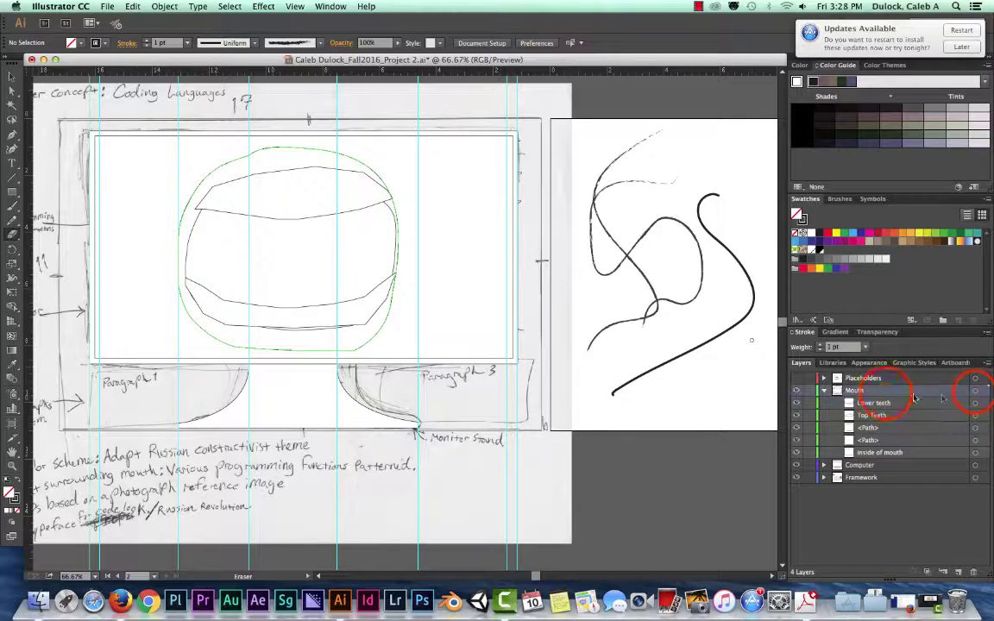
left_click(381, 163)
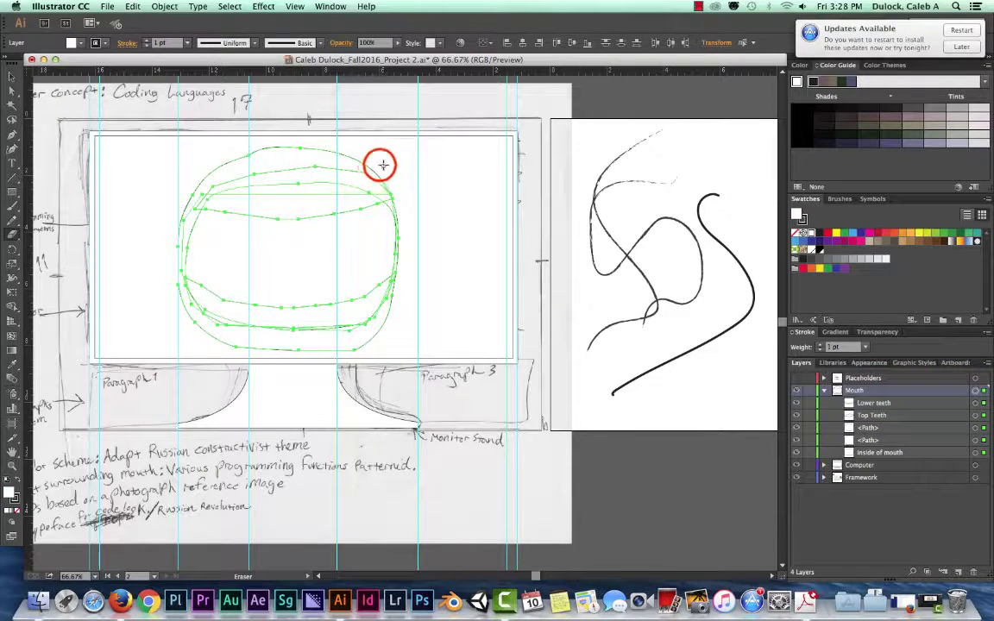
mouse_move(381, 163)
left_mouse_down()
mouse_move(350, 176)
mouse_move(321, 233)
left_mouse_up()
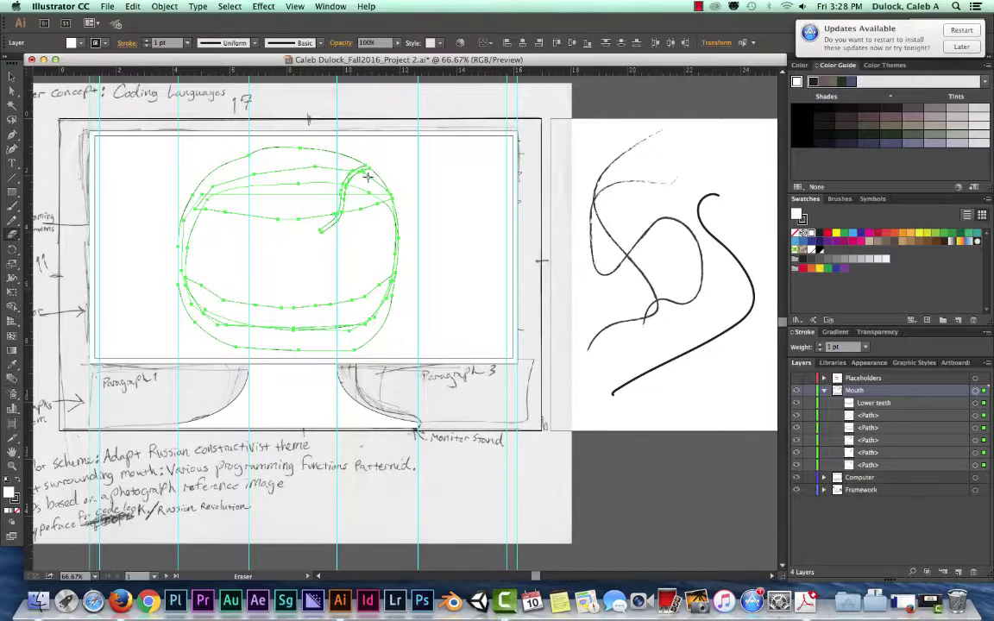
key("super+z")
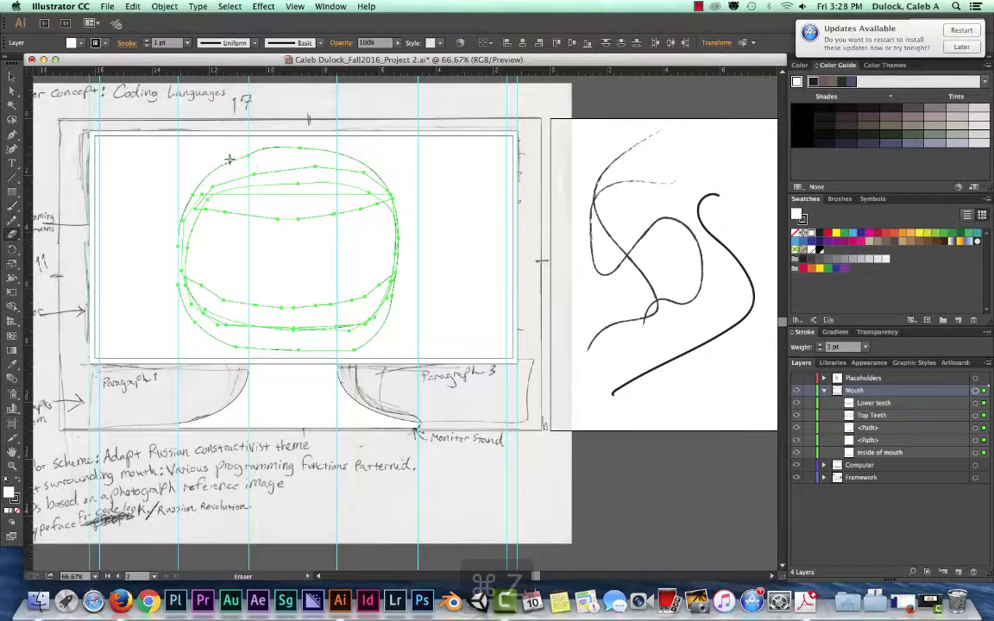
- Try erasing a hooked stroke through the upper-left part of the selected mouth shapes, inspect the cut edges up close, and undo it
left_click(187, 165)
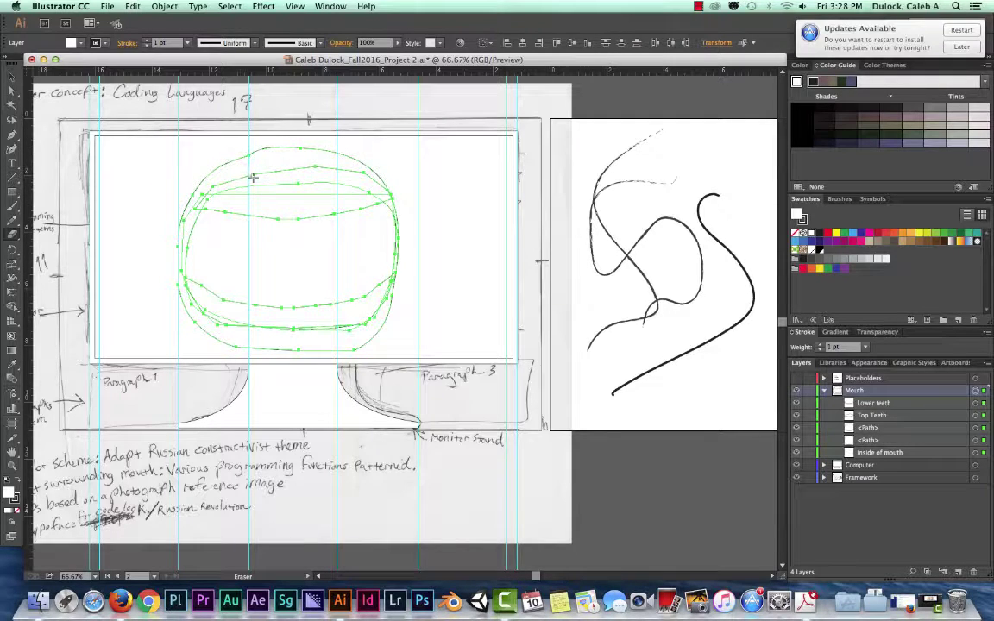
left_click_drag(240, 212, 204, 170)
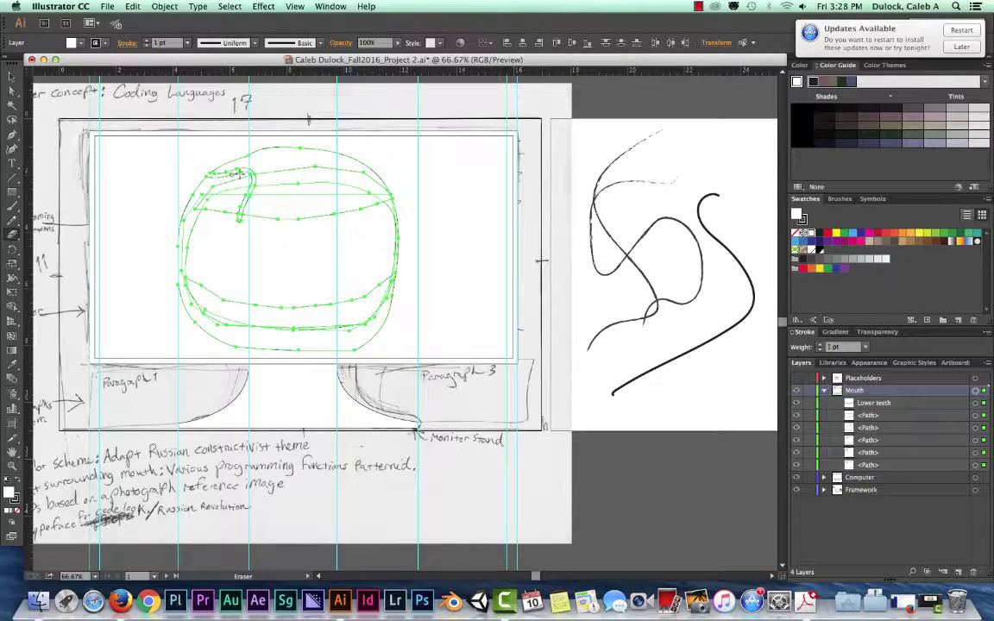
key("super+equal")
left_click(135, 184)
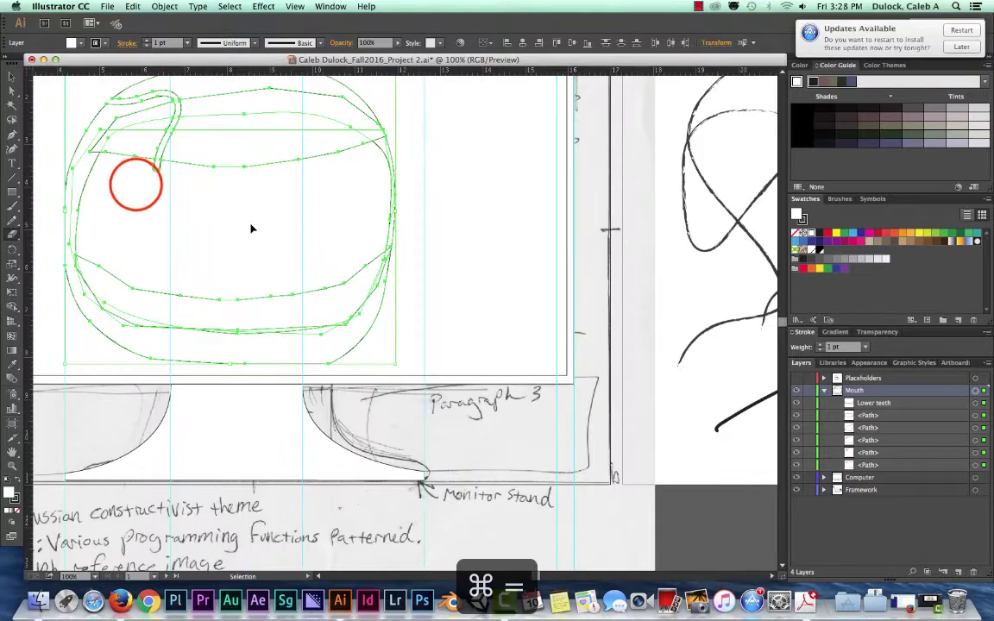
key("super+equal")
mouse_move(166, 213)
left_mouse_down()
mouse_move(388, 339)
mouse_move(402, 365)
left_mouse_up()
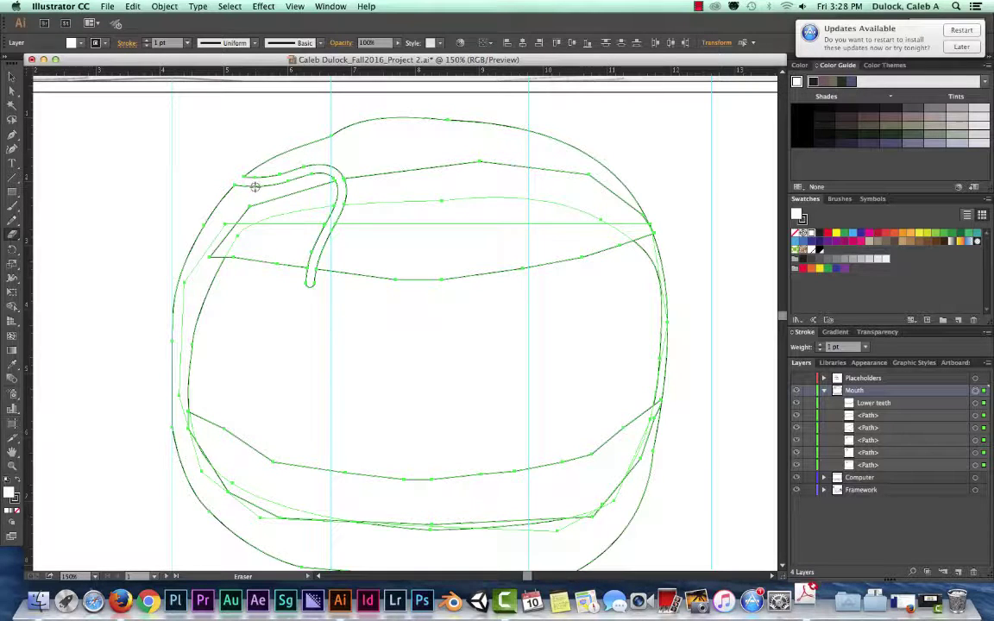
key("super+z")
key("super+z")
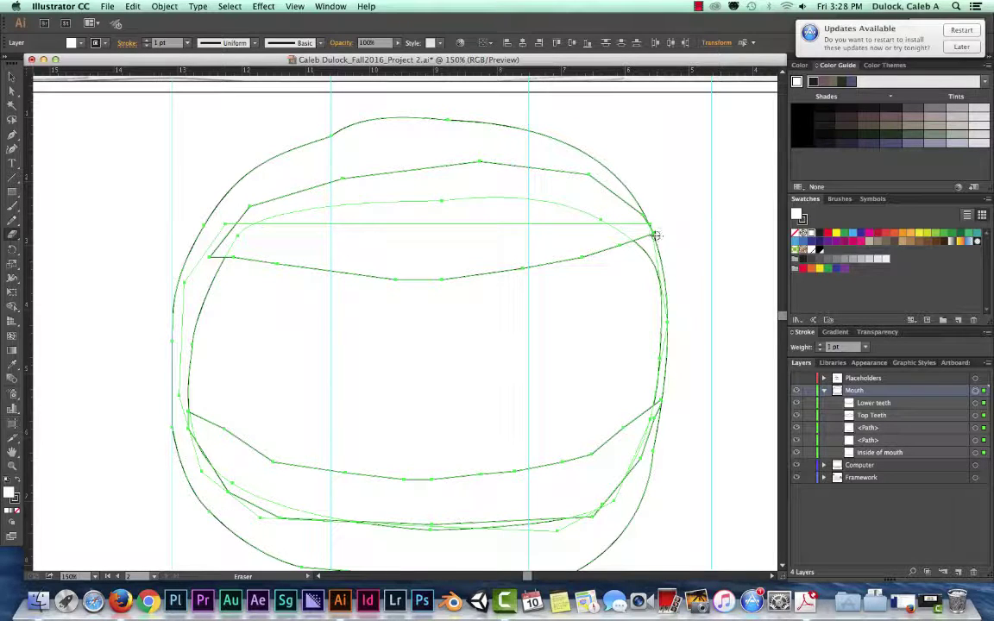
- Switch to the Selection tool and select only the Top Teeth path of the Mouth layer
left_click(12, 76)
left_click(871, 418)
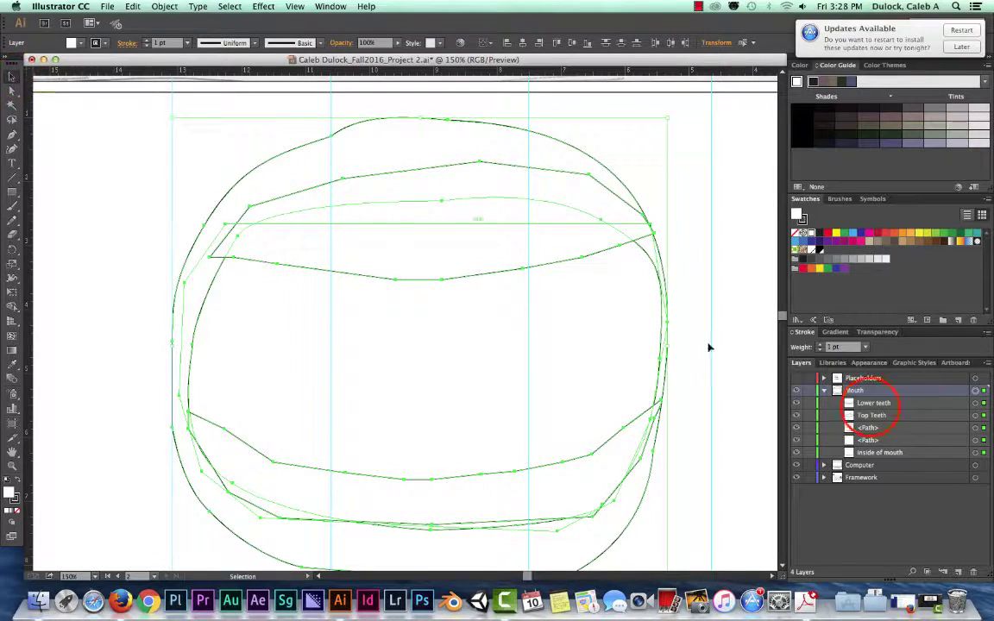
left_click(977, 416)
left_click(977, 416)
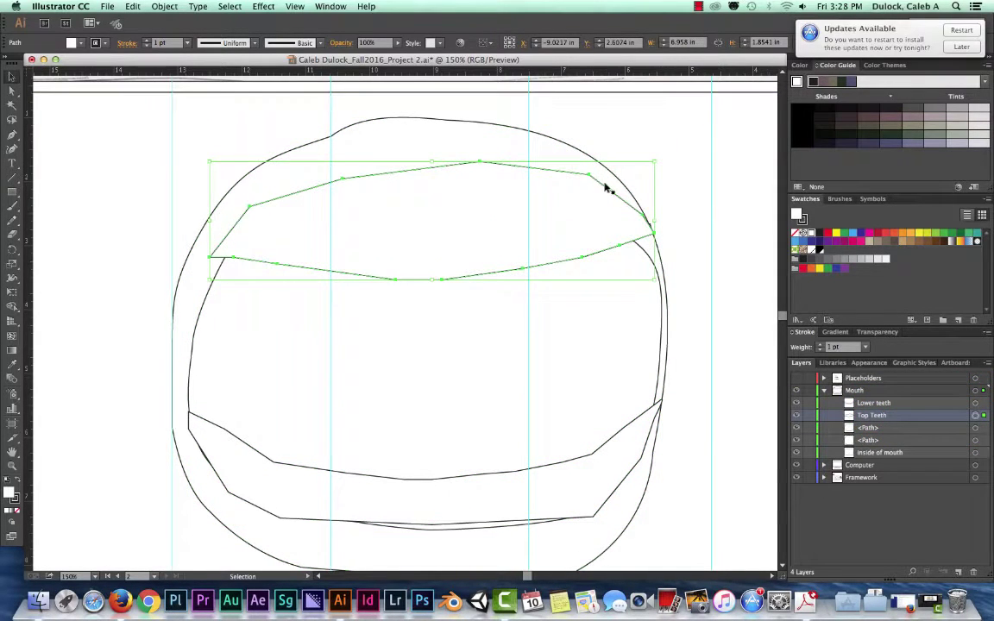
- Trim the pointed left corner of the selected Top Teeth path with the Eraser tool, undoing a stroke where needed
left_click(14, 233)
left_click(255, 205)
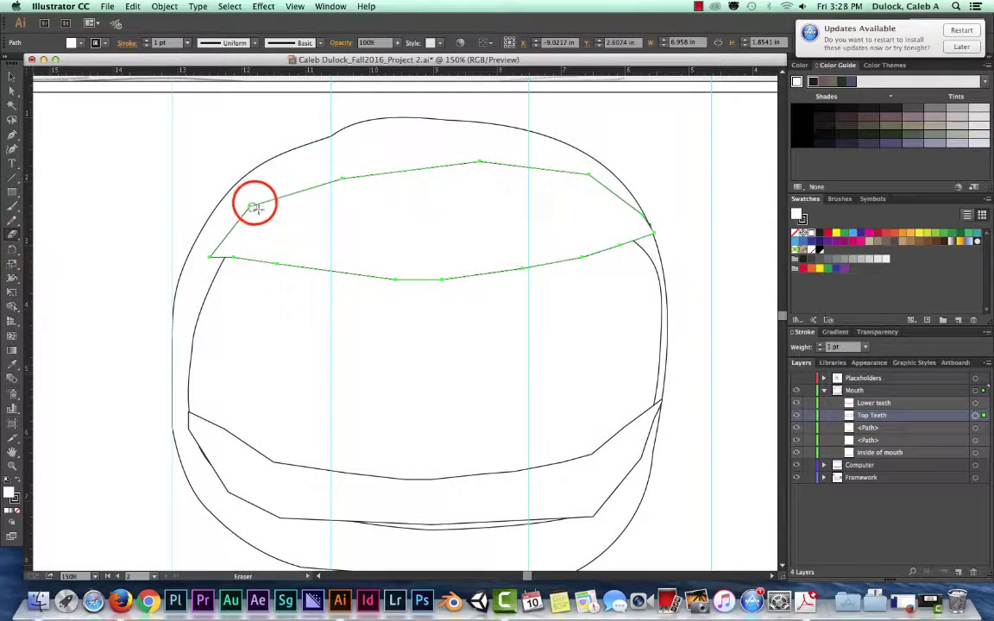
left_click_drag(255, 203, 237, 221)
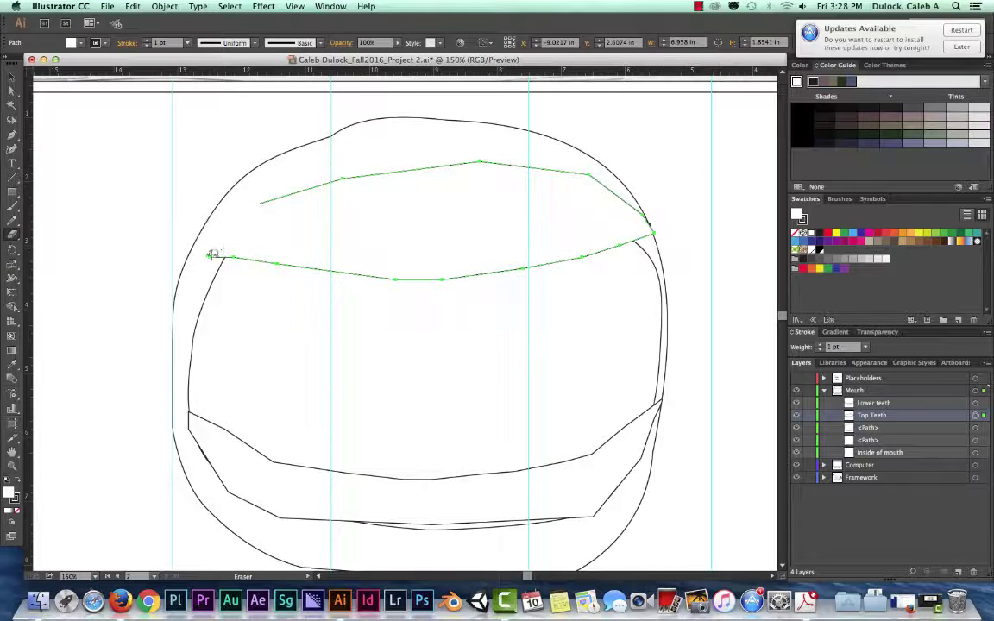
key("cmd+z")
left_click(210, 250)
left_click(231, 268)
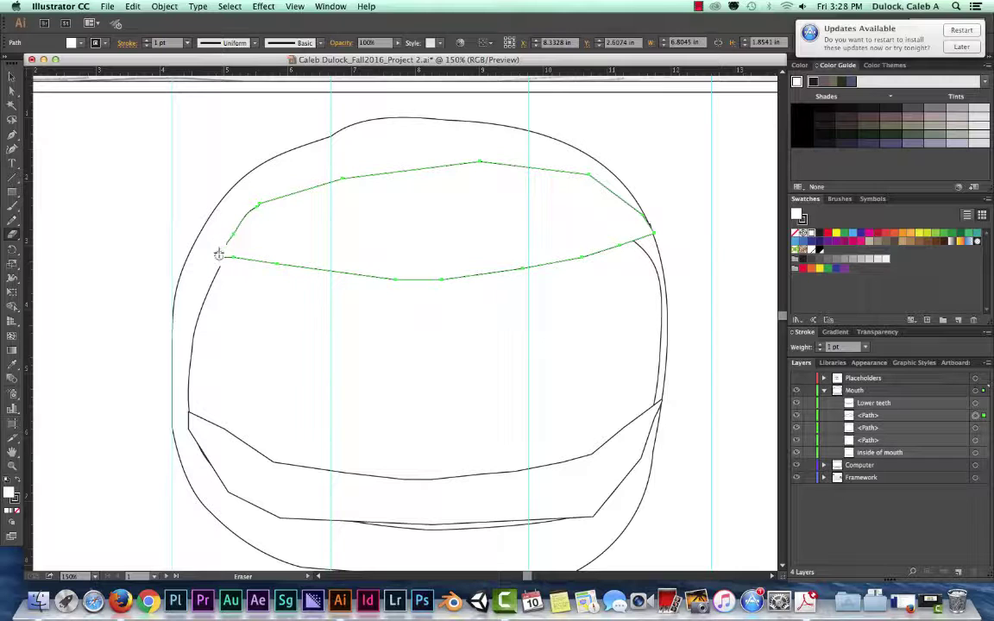
left_click(233, 231)
- Erase the right tip of the top teeth path, try another erasing stroke along its upper-right edge, and undo that extra stroke
left_click(654, 233)
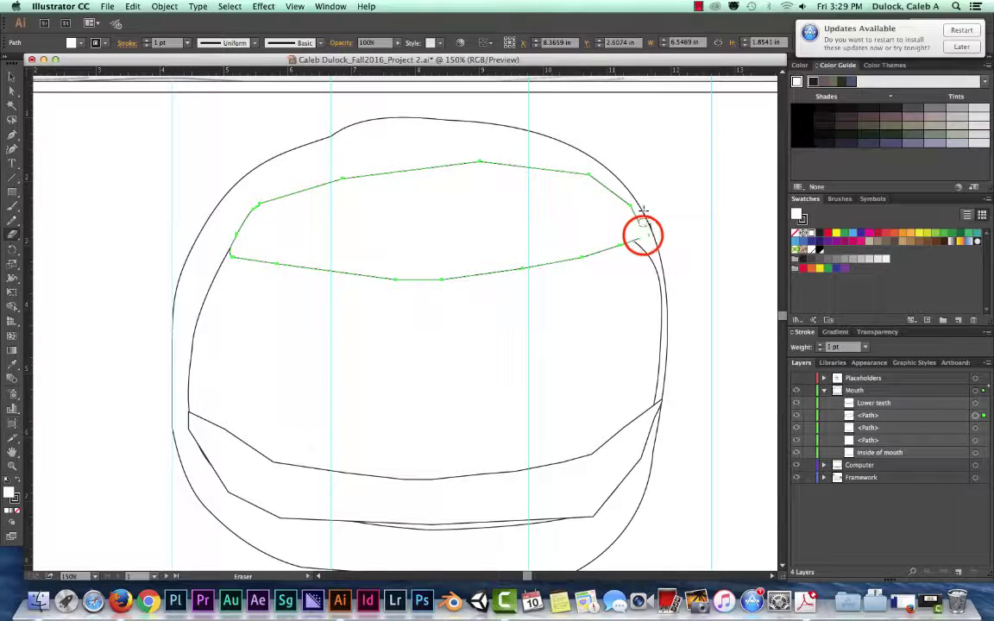
mouse_move(570, 167)
left_mouse_down()
mouse_move(652, 234)
mouse_move(575, 170)
left_mouse_up()
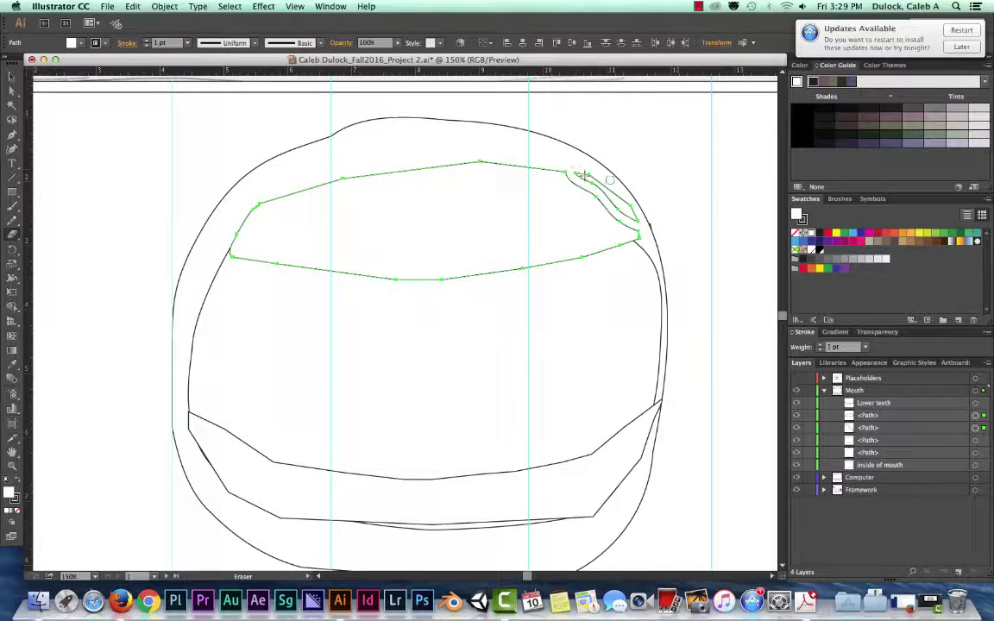
key("super+z")
- Return to the Selection tool and view the whole poster sketch with the mouth photo and sample strokes at 50% zoom
left_click(12, 78)
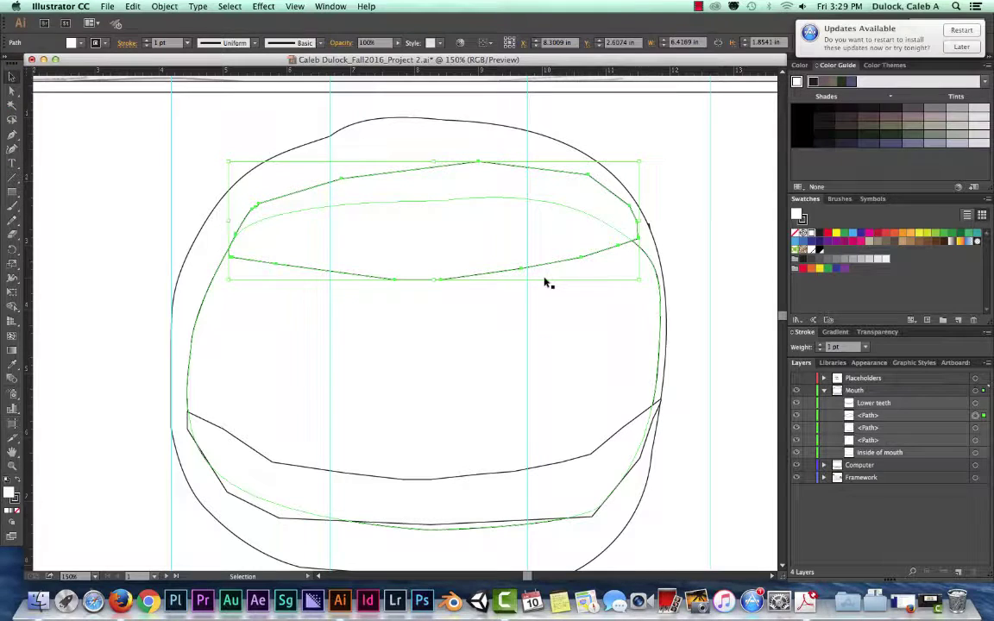
key("super+minus")
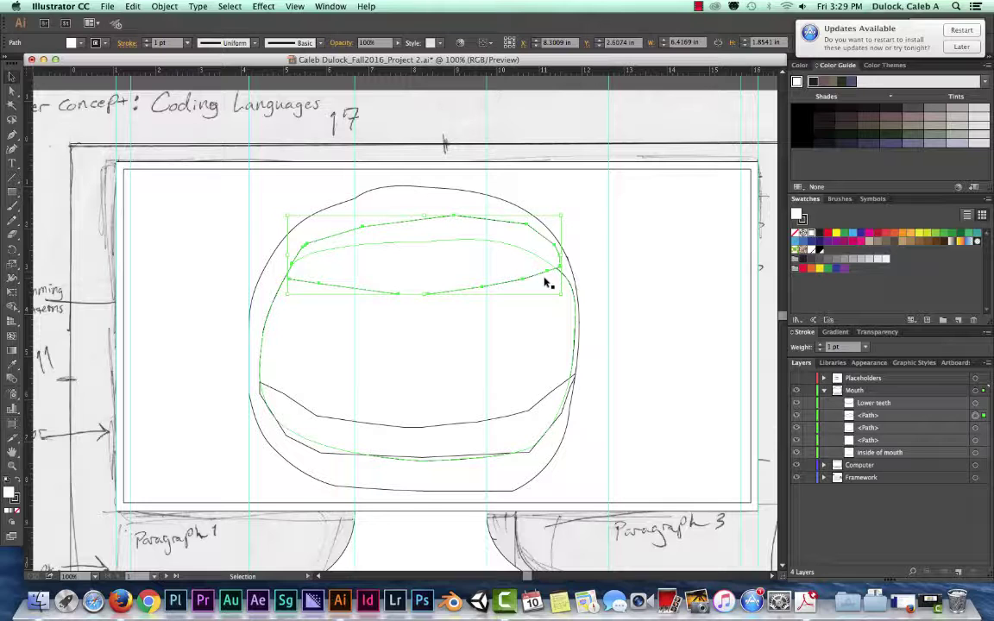
left_click(11, 77)
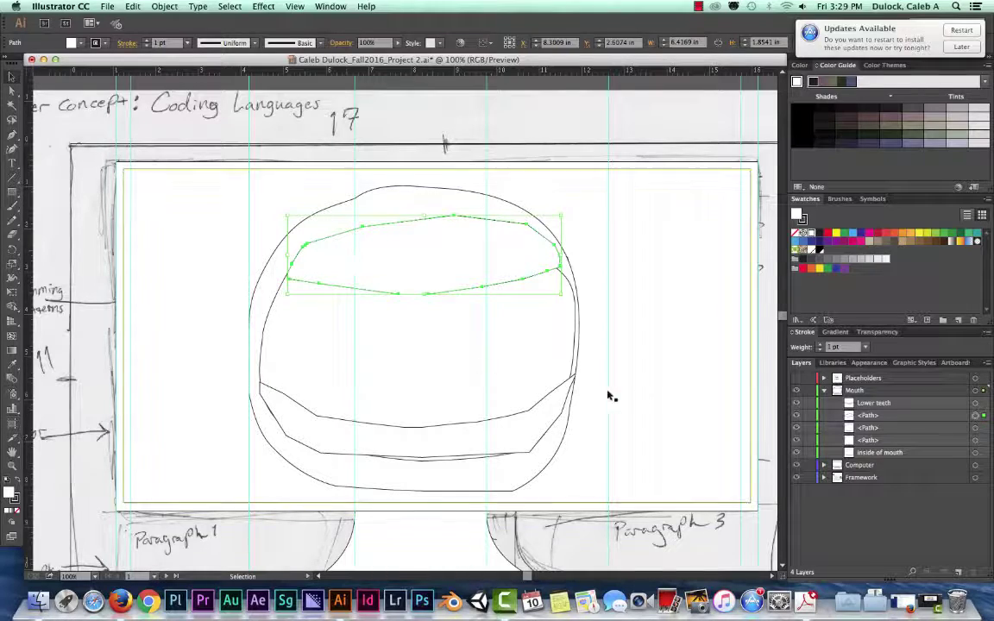
key("super+minus")
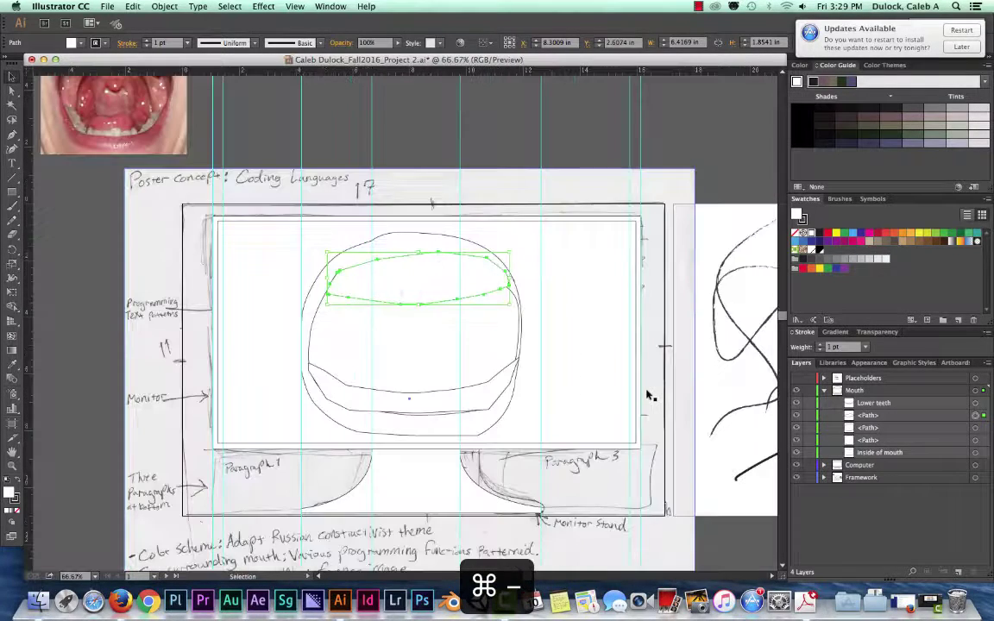
key("super+minus")
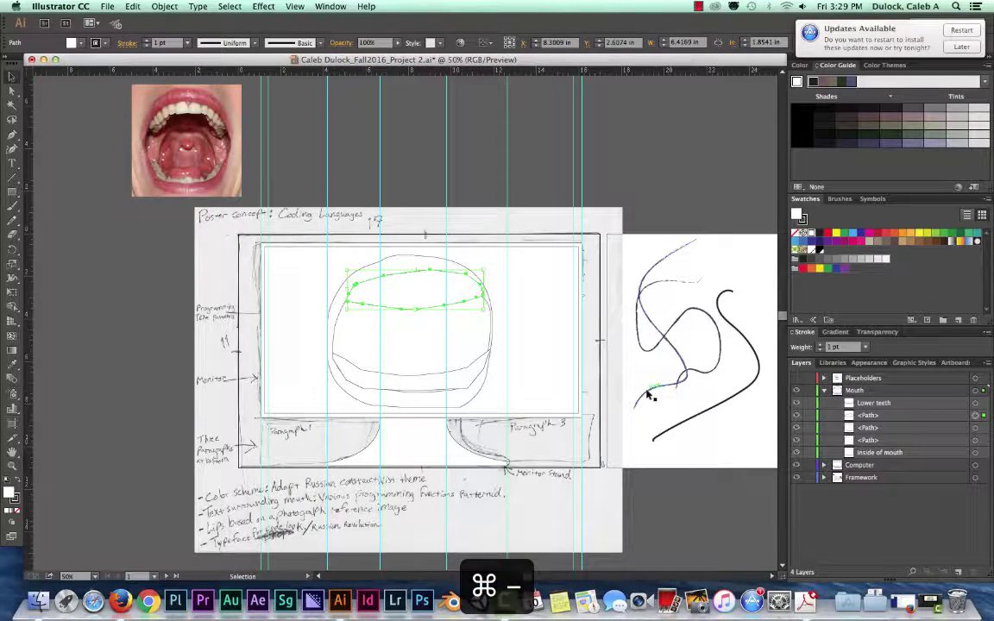